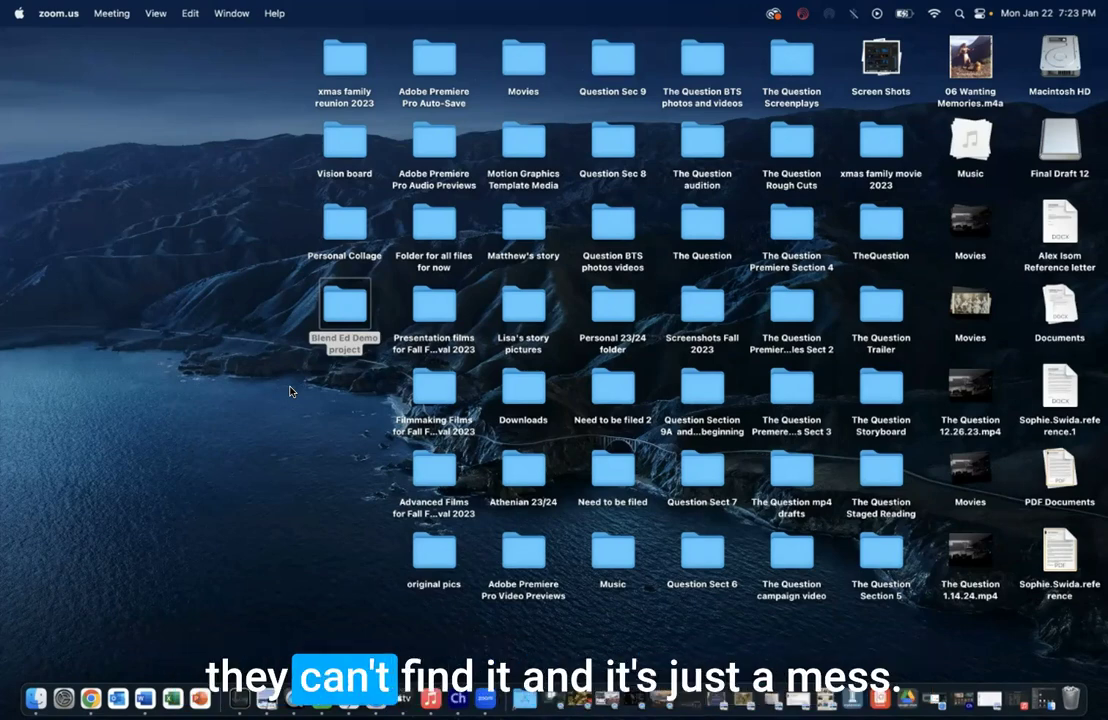
# - Open the Blend Ed Demo project folder on the desktop to review its video clips and song, and close it
pyautogui.doubleClick(347, 307)
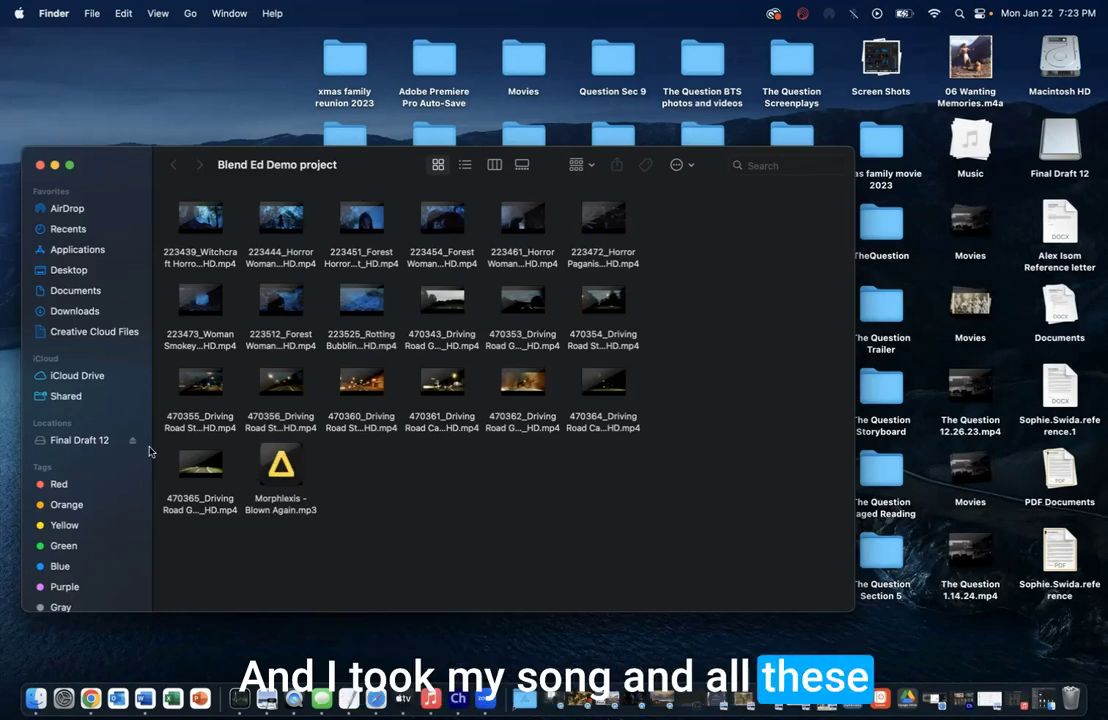
pyautogui.moveTo(293, 483)
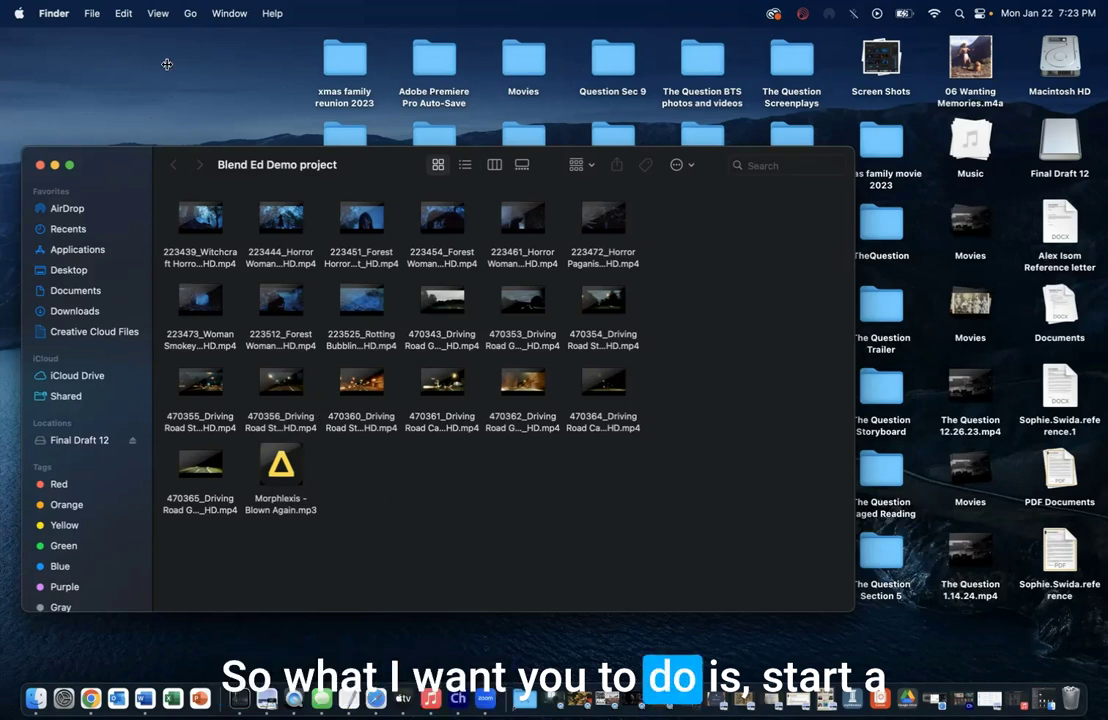
pyautogui.click(55, 165)
# - Create a new desktop folder named "Title of film"
pyautogui.rightClick(145, 81)
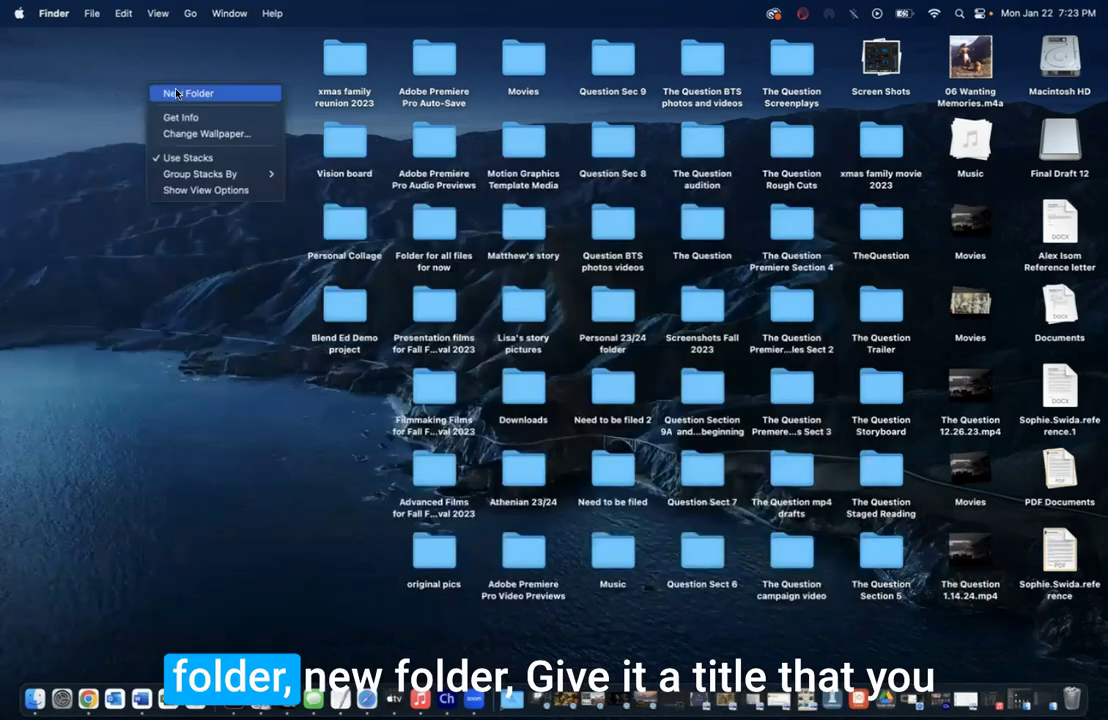
pyautogui.click(180, 93)
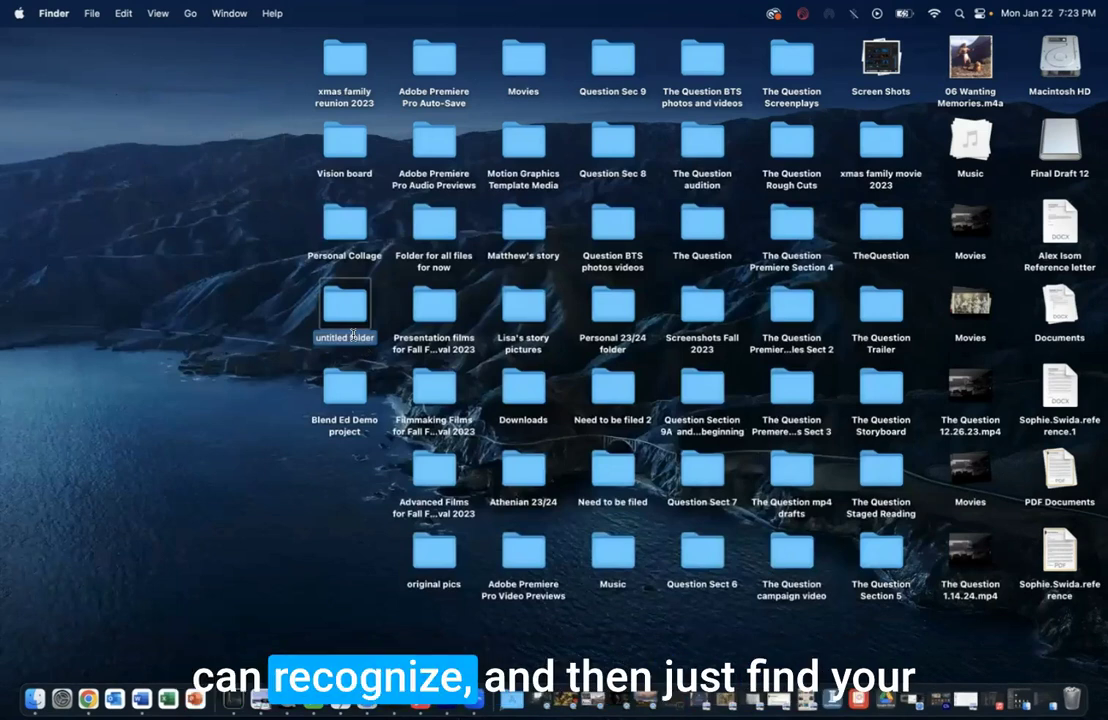
pyautogui.write('Title of film')
pyautogui.click(241, 276)
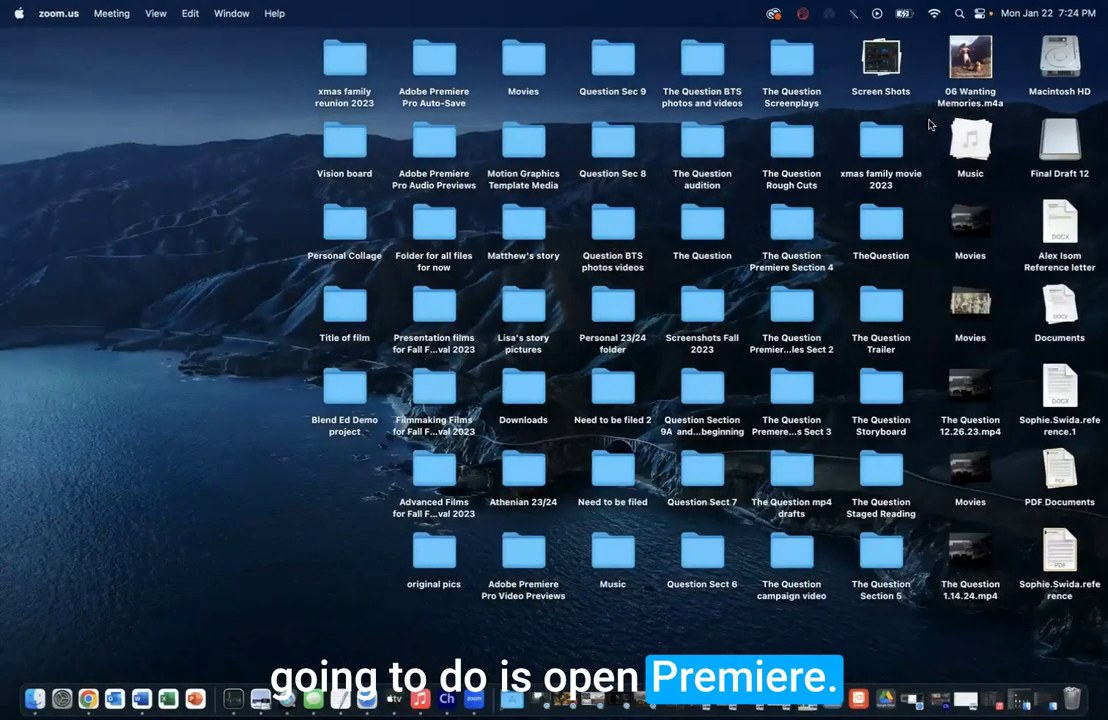
# - Search the computer for "prem" and launch Adobe Premiere Pro 2024
pyautogui.click(957, 15)
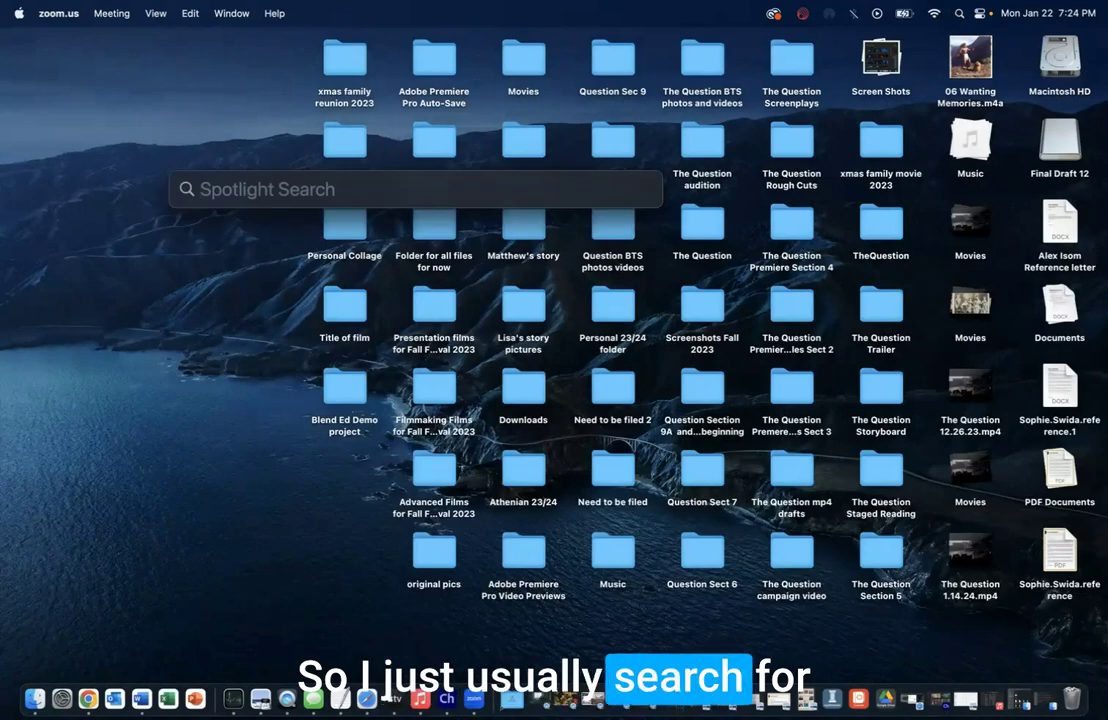
pyautogui.write('prem')
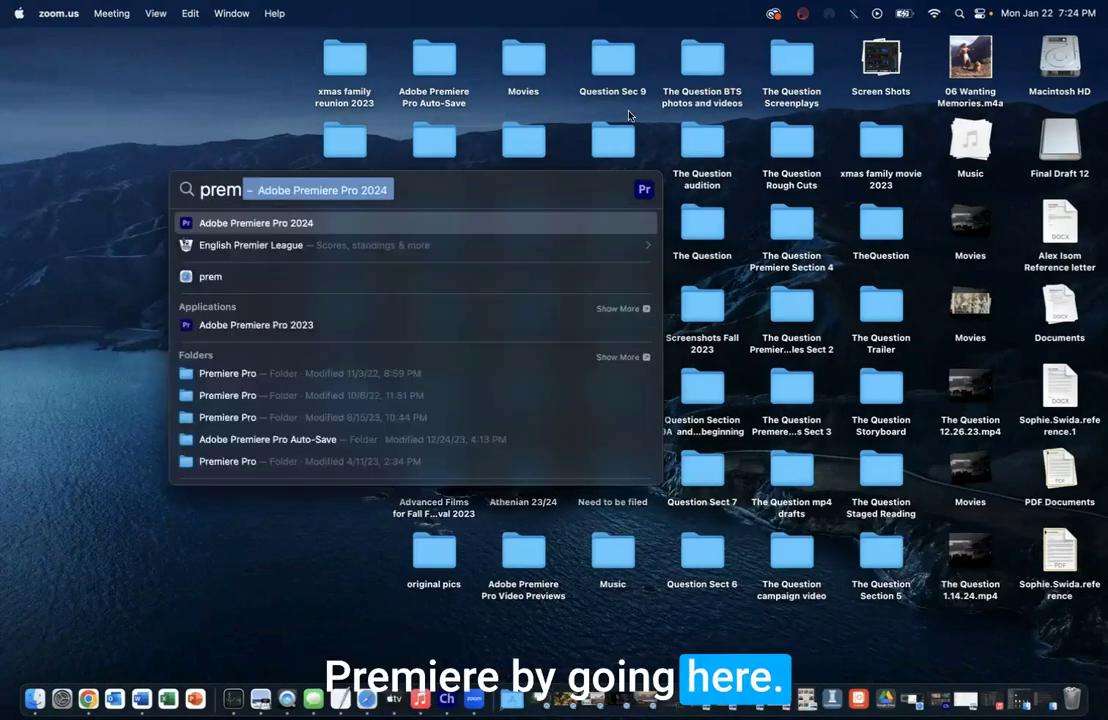
pyautogui.click(190, 224)
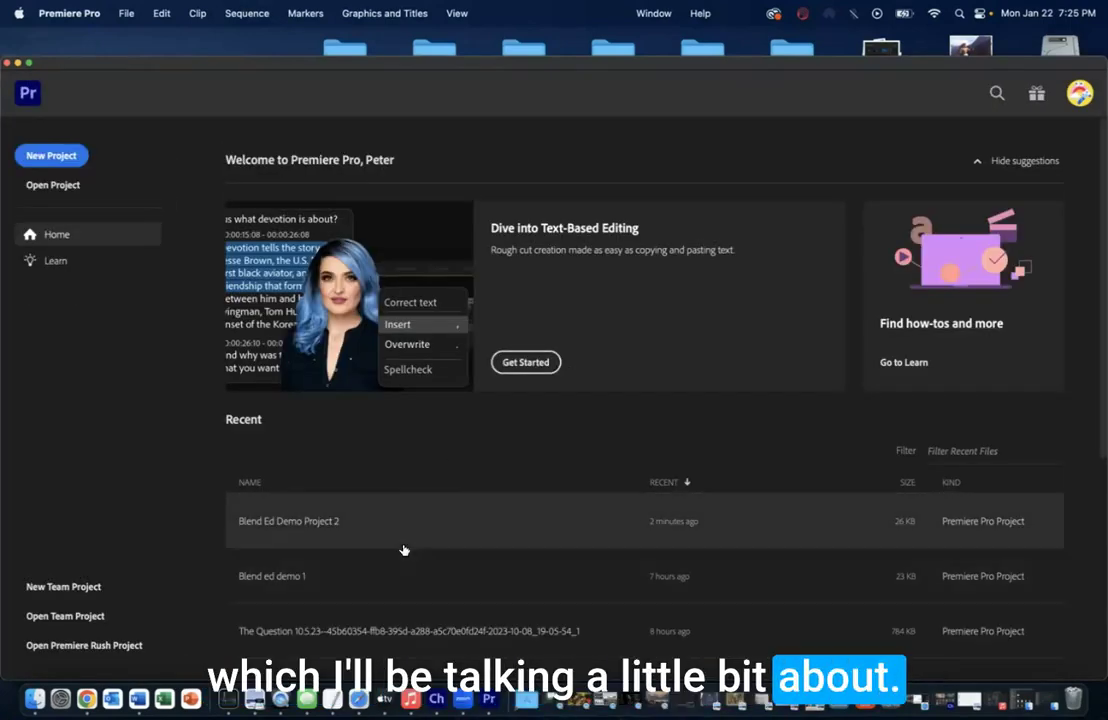
# - Create a new project named "Demo project 4" that imports the whole Blend Ed Demo project folder from the Desktop
pyautogui.click(37, 157)
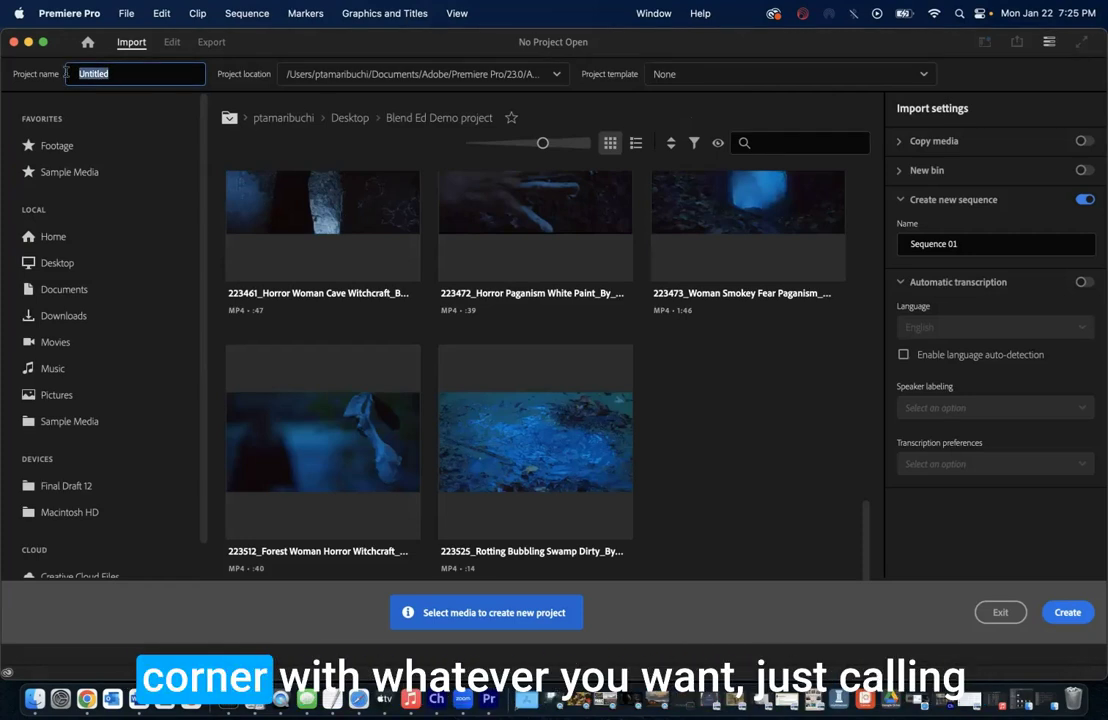
pyautogui.write('Demo project 4')
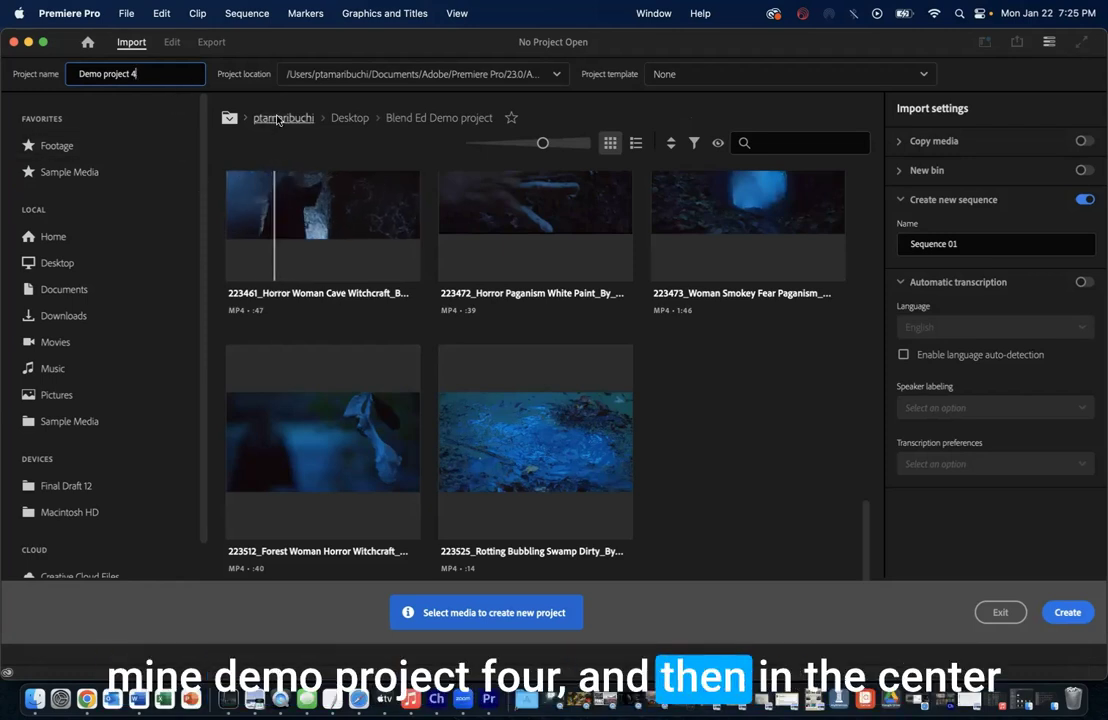
pyautogui.click(355, 123)
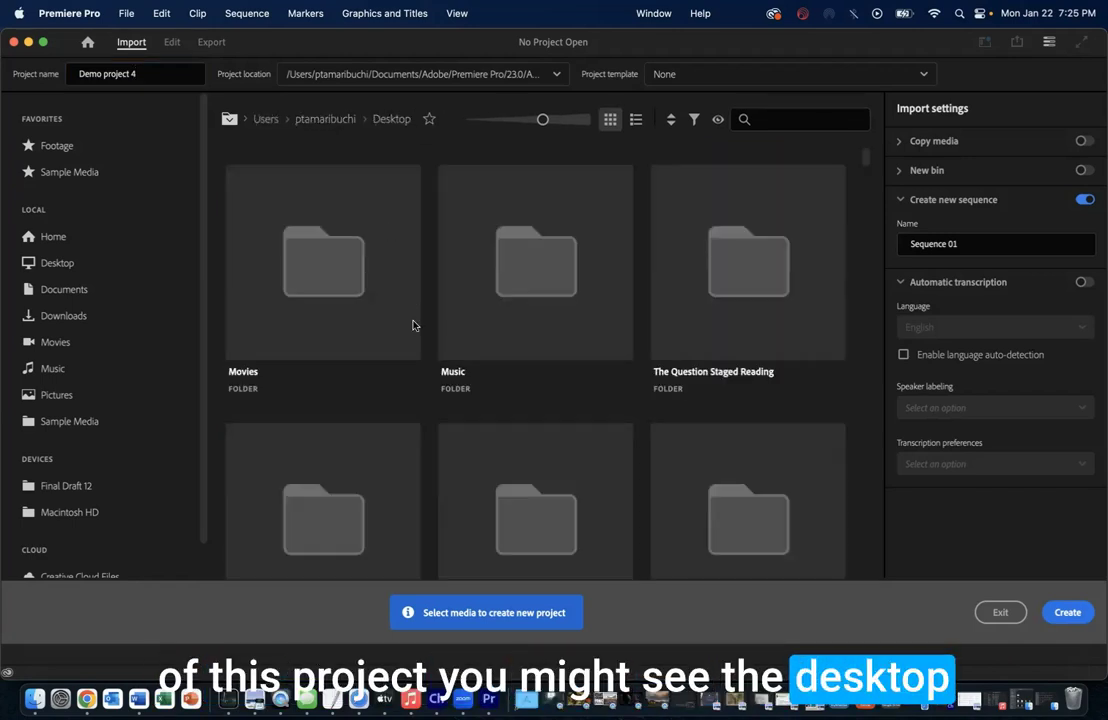
pyautogui.click(769, 119)
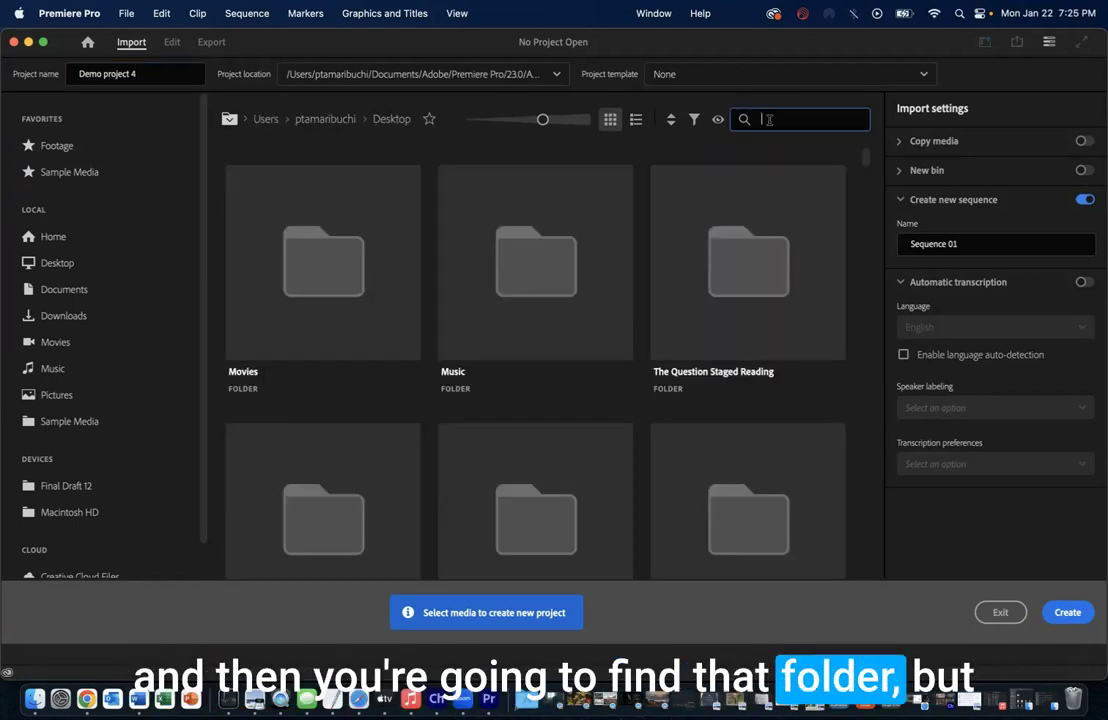
pyautogui.write('blend')
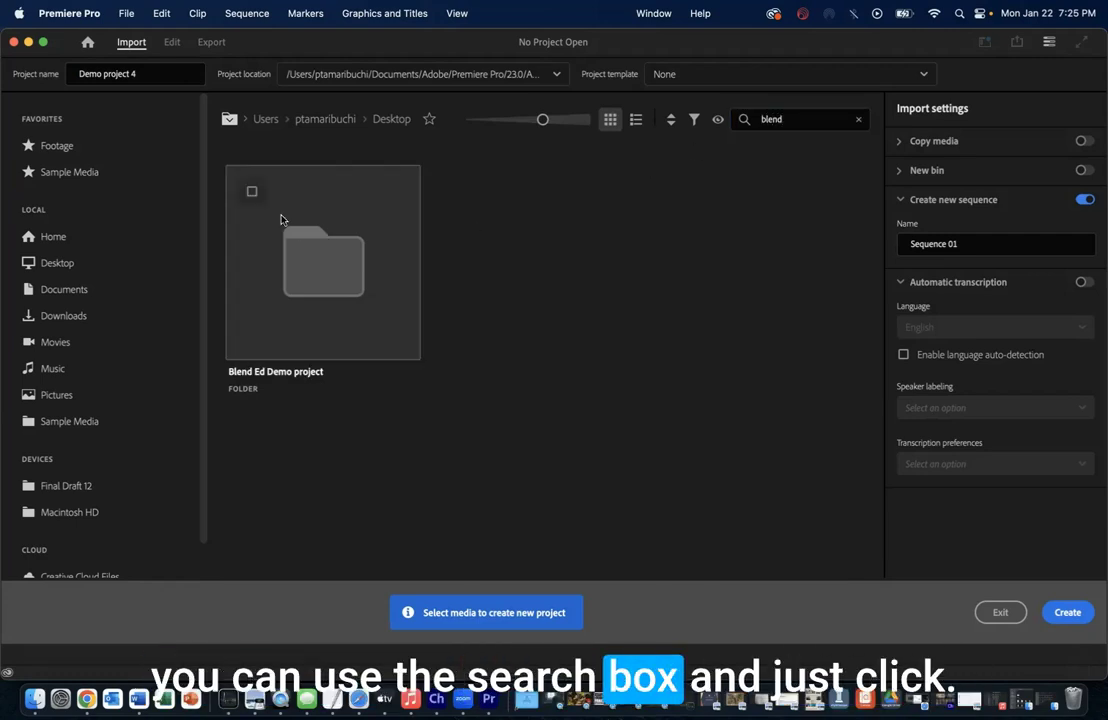
pyautogui.click(254, 192)
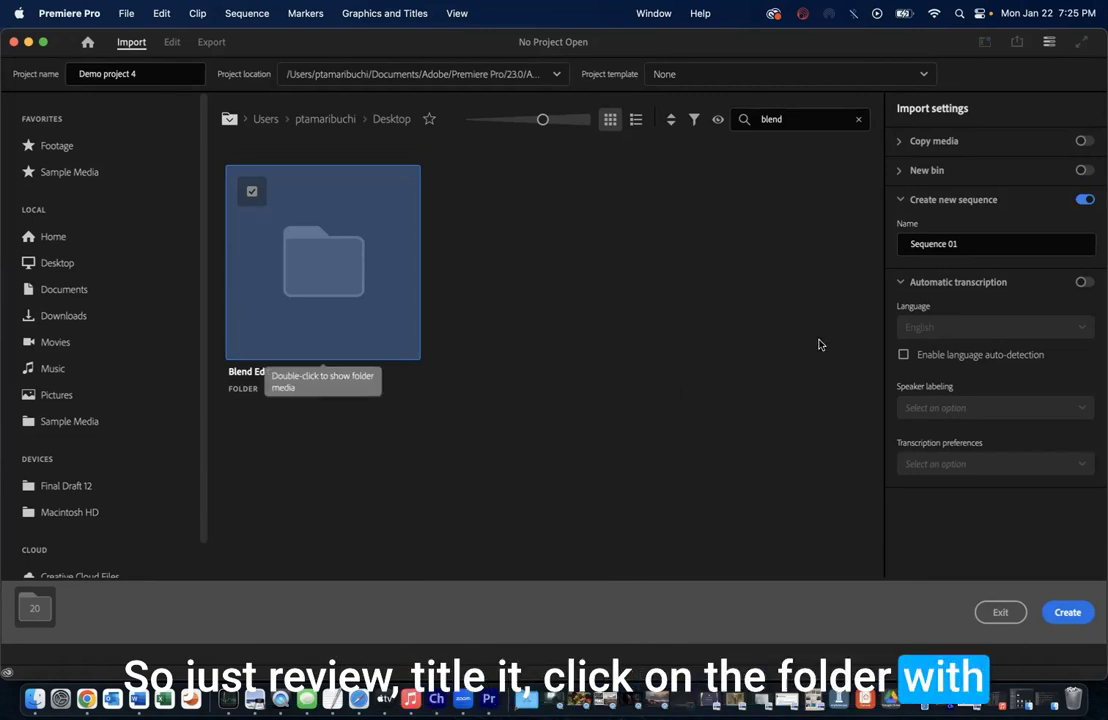
pyautogui.click(1077, 622)
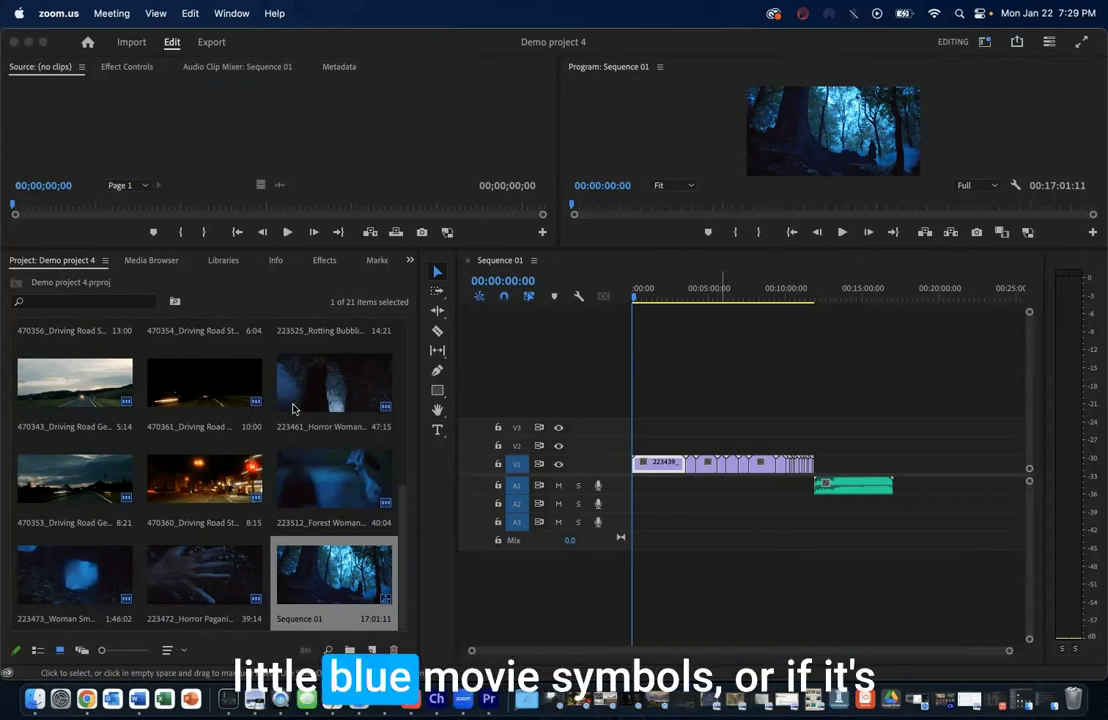
# - Browse the imported project media and load the 223451_Forest Horror clip into the Source monitor
pyautogui.scroll(5, 253, 528)
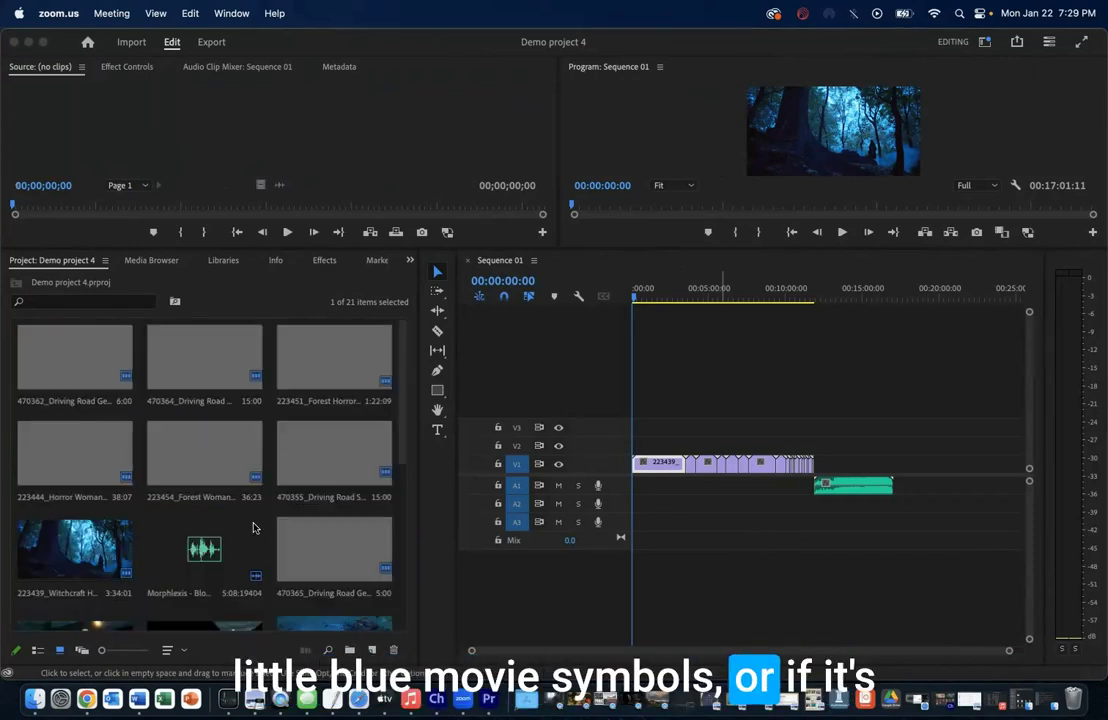
pyautogui.scroll(-5, 209, 560)
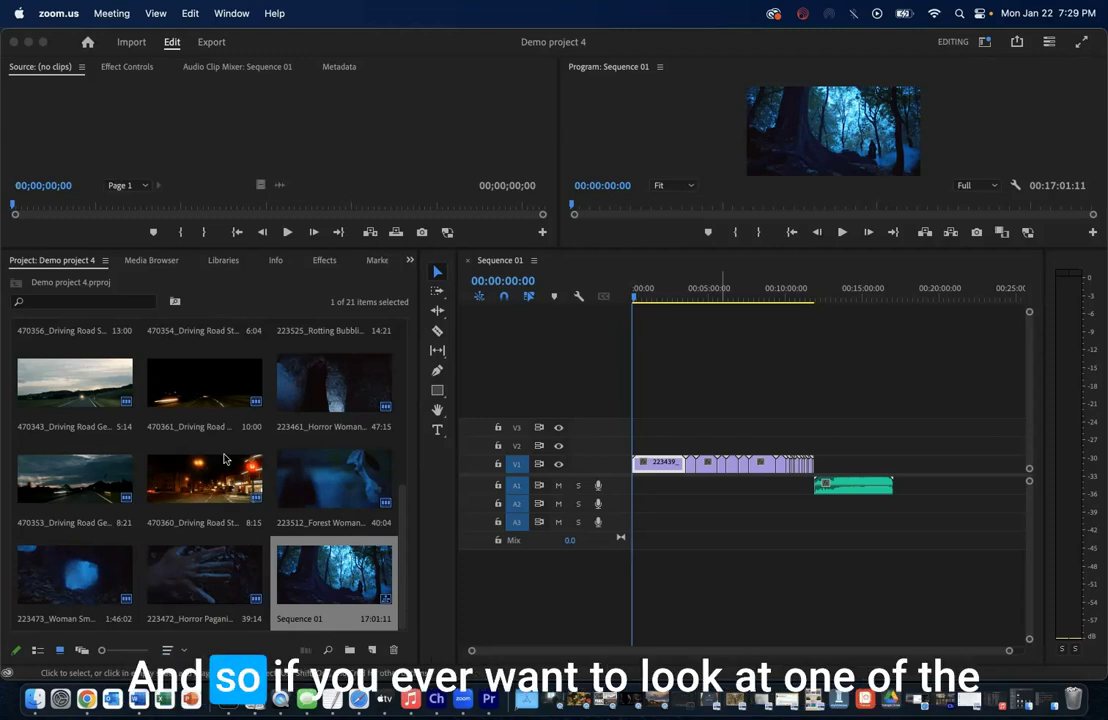
pyautogui.scroll(5, 224, 459)
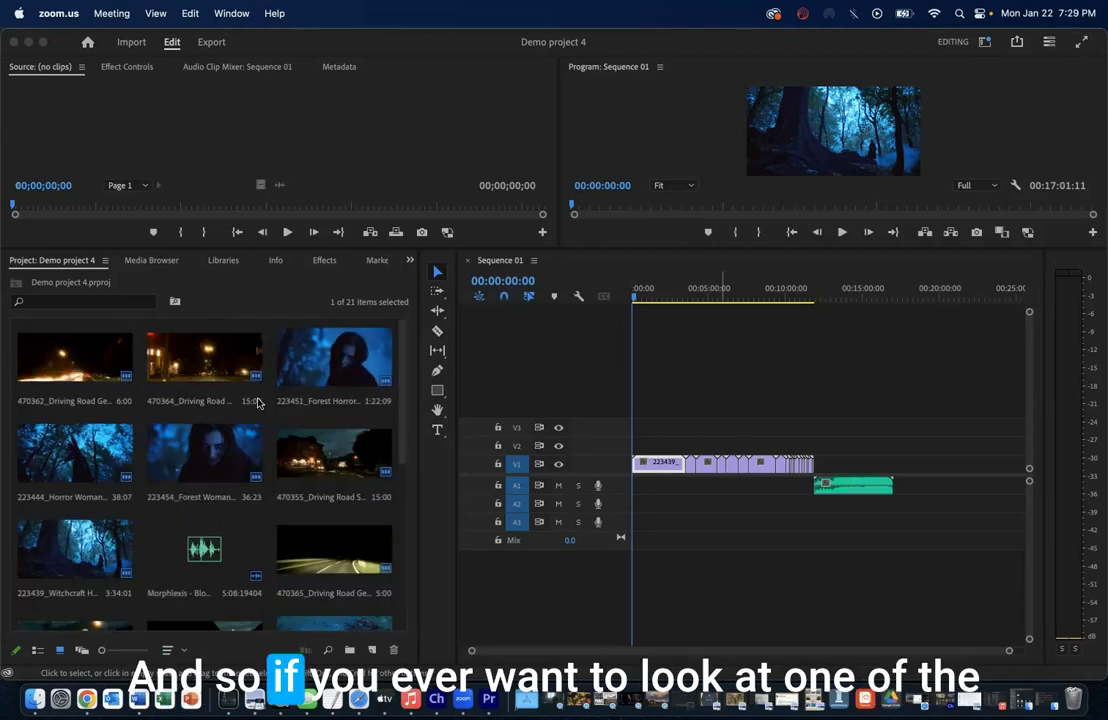
pyautogui.doubleClick(341, 366)
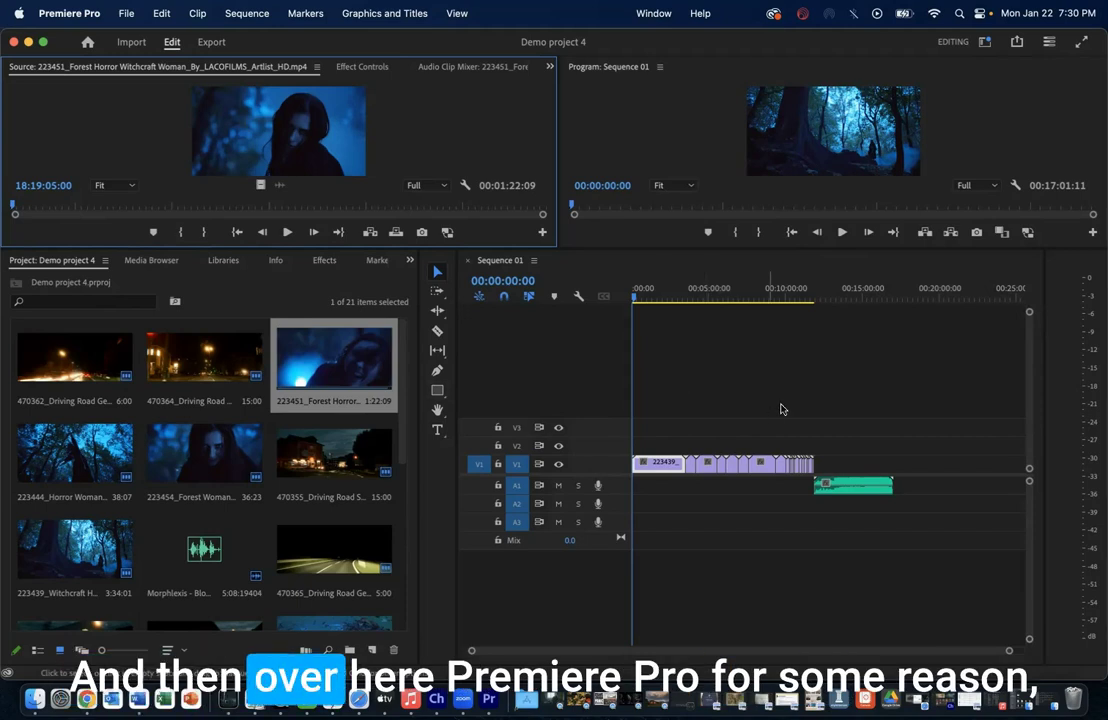
# - Delete all video and audio clips from the Sequence 01 timeline
pyautogui.scroll(-1, 670, 400)
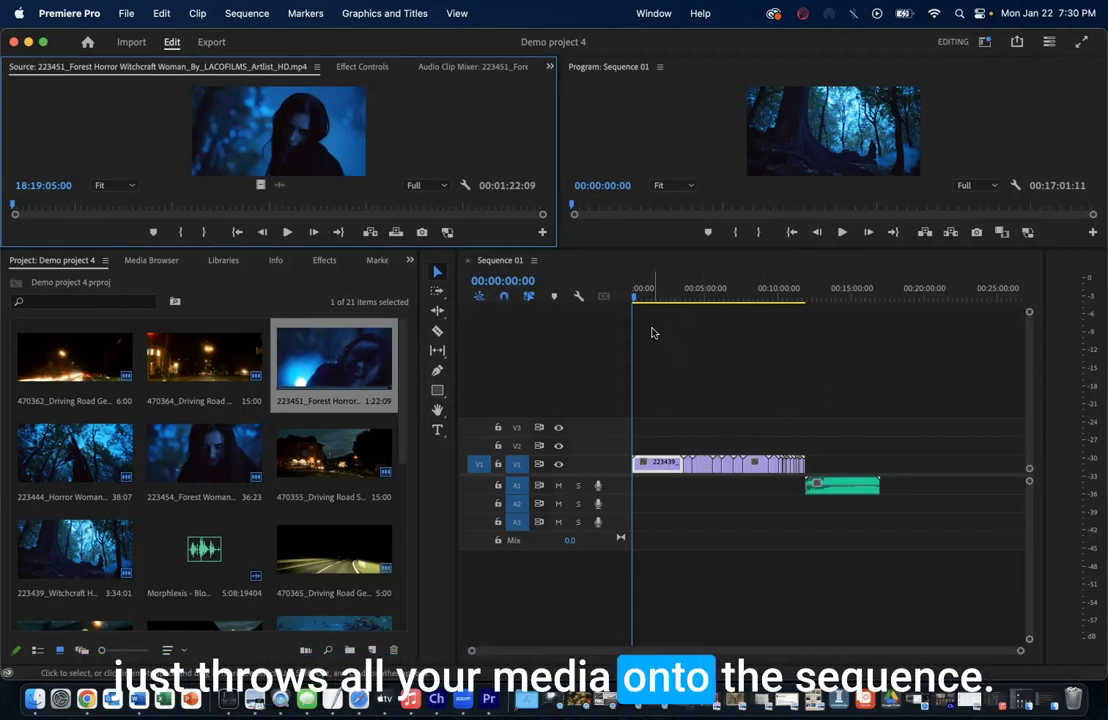
pyautogui.moveTo(643, 425); pyautogui.dragTo(877, 516)
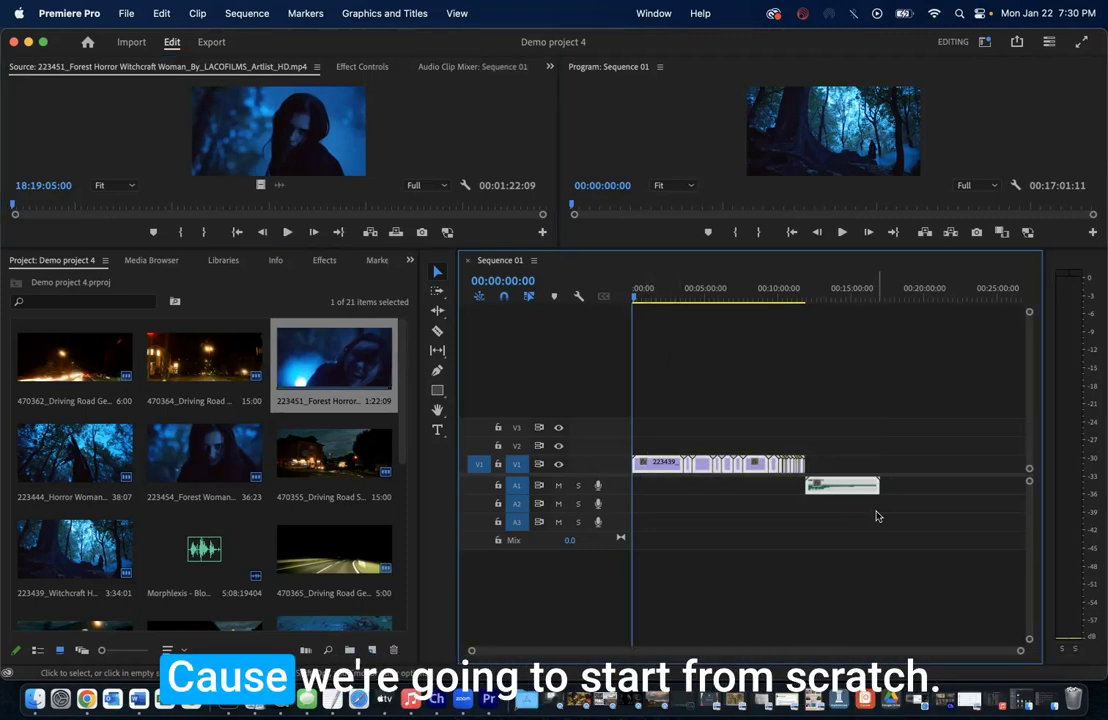
pyautogui.press('Delete')
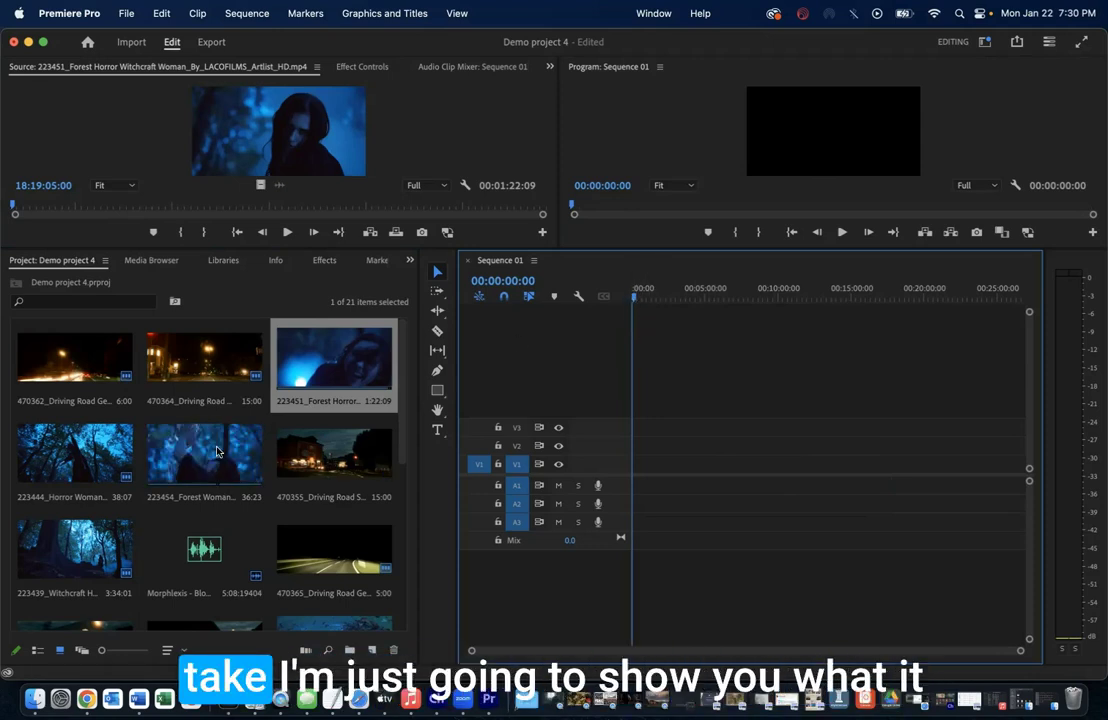
# - Place the 223454_Forest Woman clip at the start of track V1 and move the playhead to about 19 seconds
pyautogui.moveTo(218, 452); pyautogui.dragTo(634, 464)
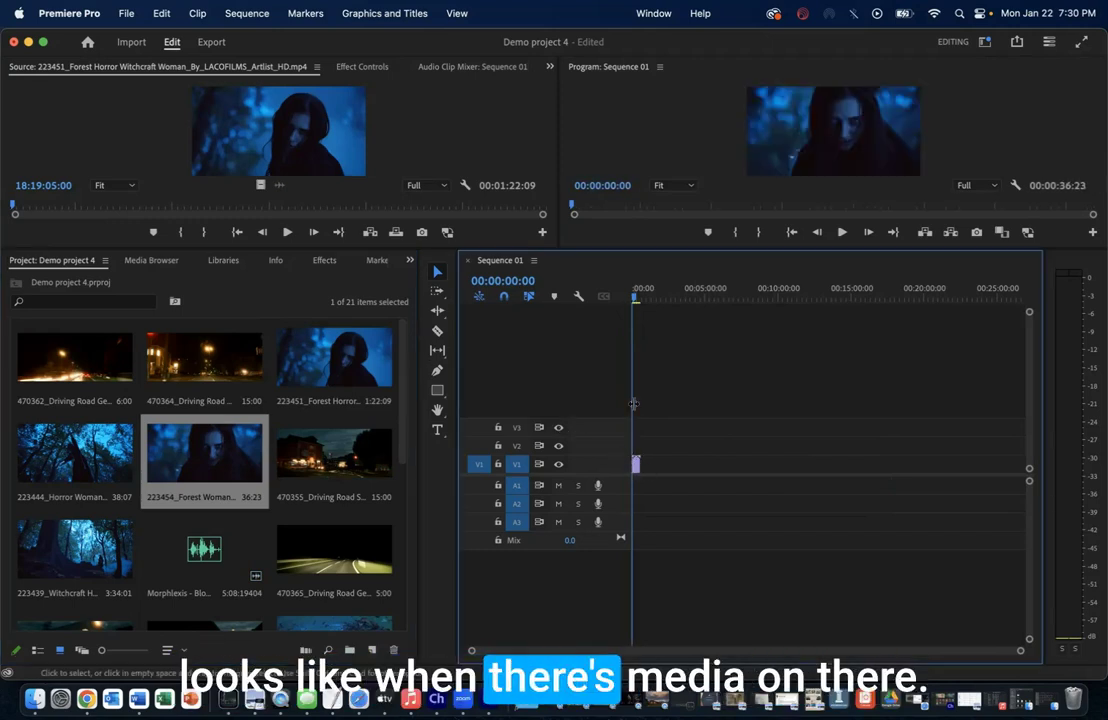
pyautogui.click(635, 297)
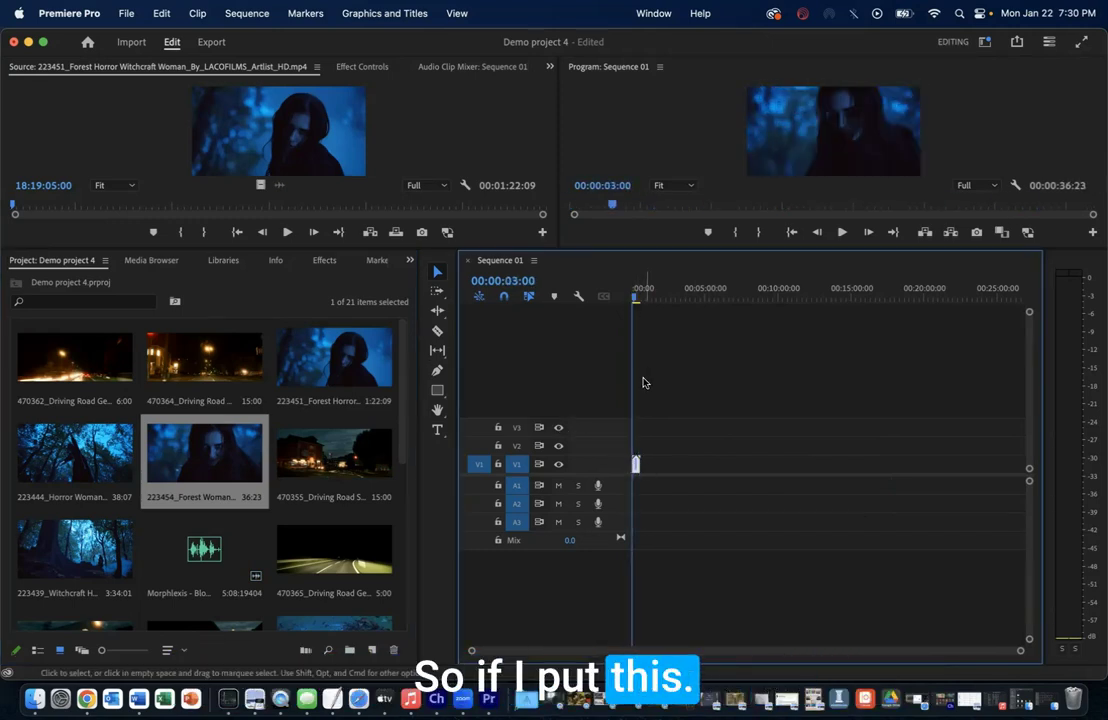
pyautogui.press('=')
pyautogui.press('=')
pyautogui.press('=')
pyautogui.click(642, 291)
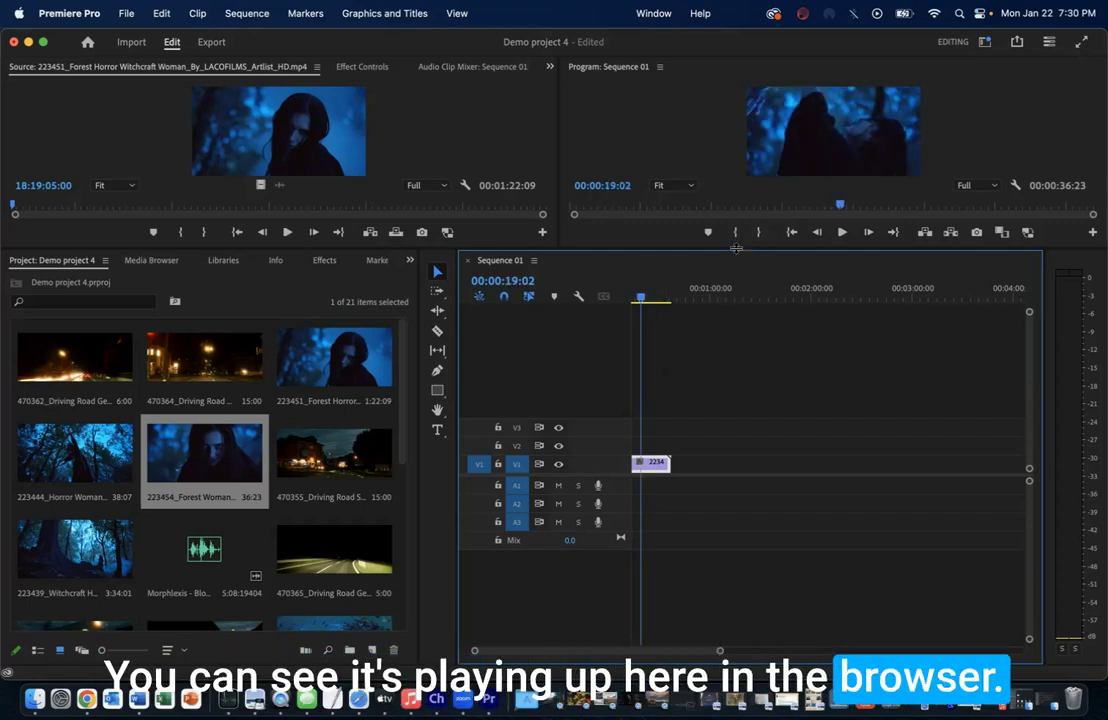
# - Enlarge the Source and Program monitors above the timeline, and play Sequence 01 from its start to about 5 seconds
pyautogui.moveTo(736, 248); pyautogui.dragTo(735, 305)
pyautogui.moveTo(733, 353); pyautogui.dragTo(733, 380)
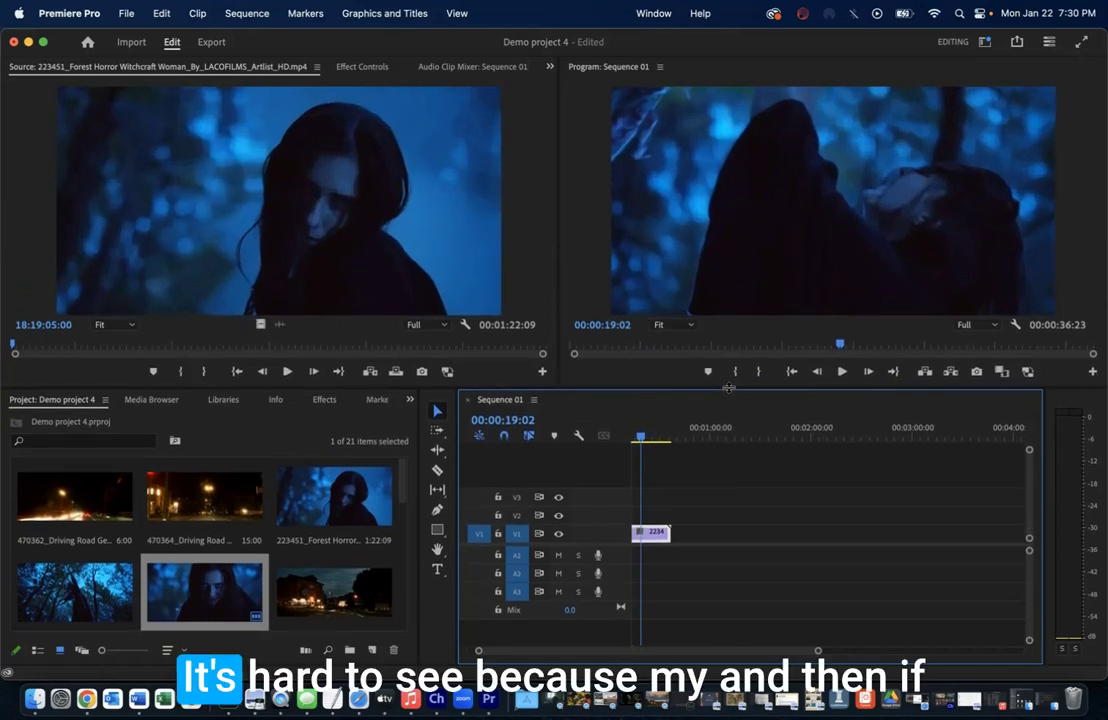
pyautogui.press('space')
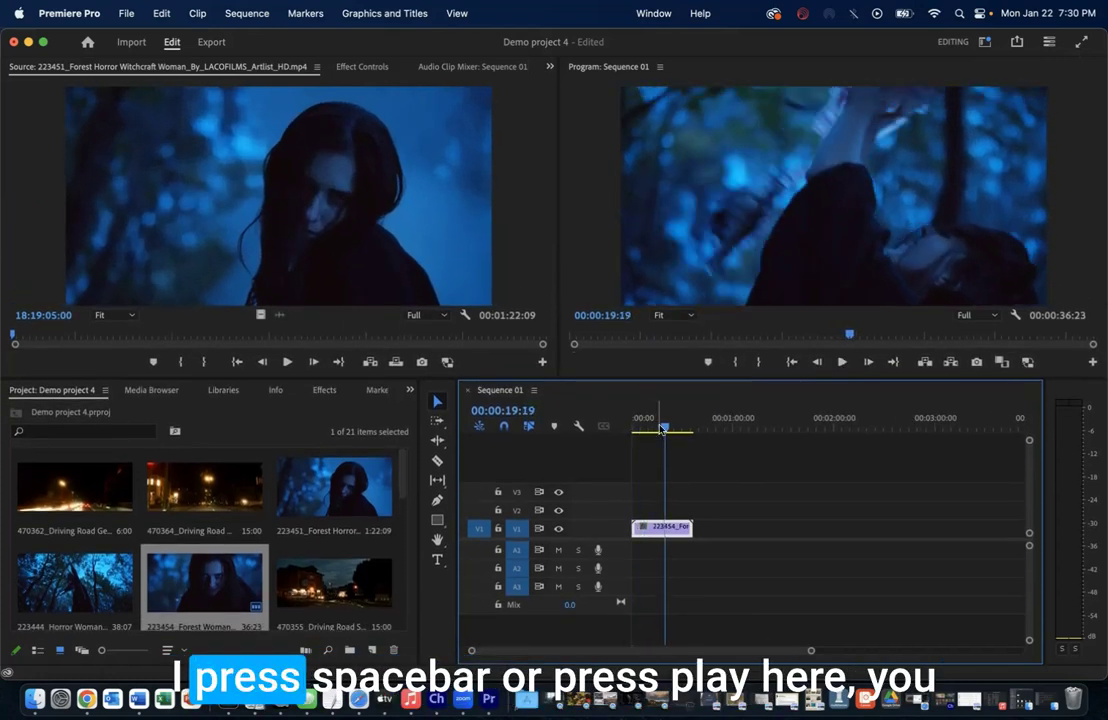
pyautogui.moveTo(641, 430); pyautogui.dragTo(620, 430)
pyautogui.click(842, 362)
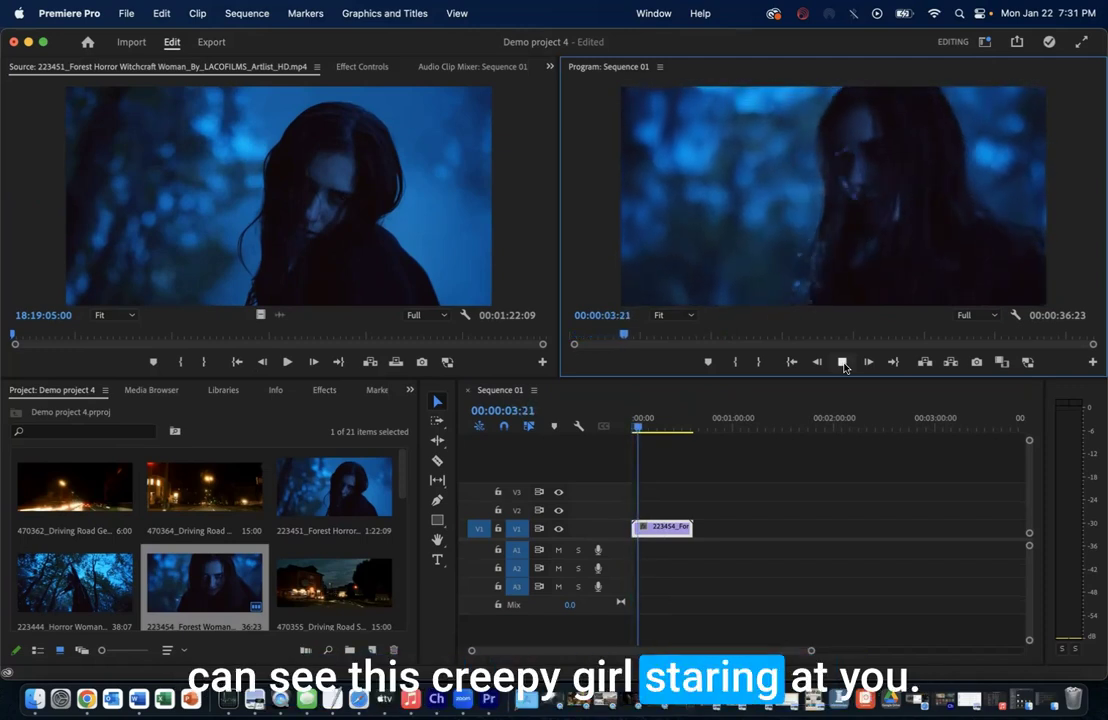
pyautogui.click(842, 362)
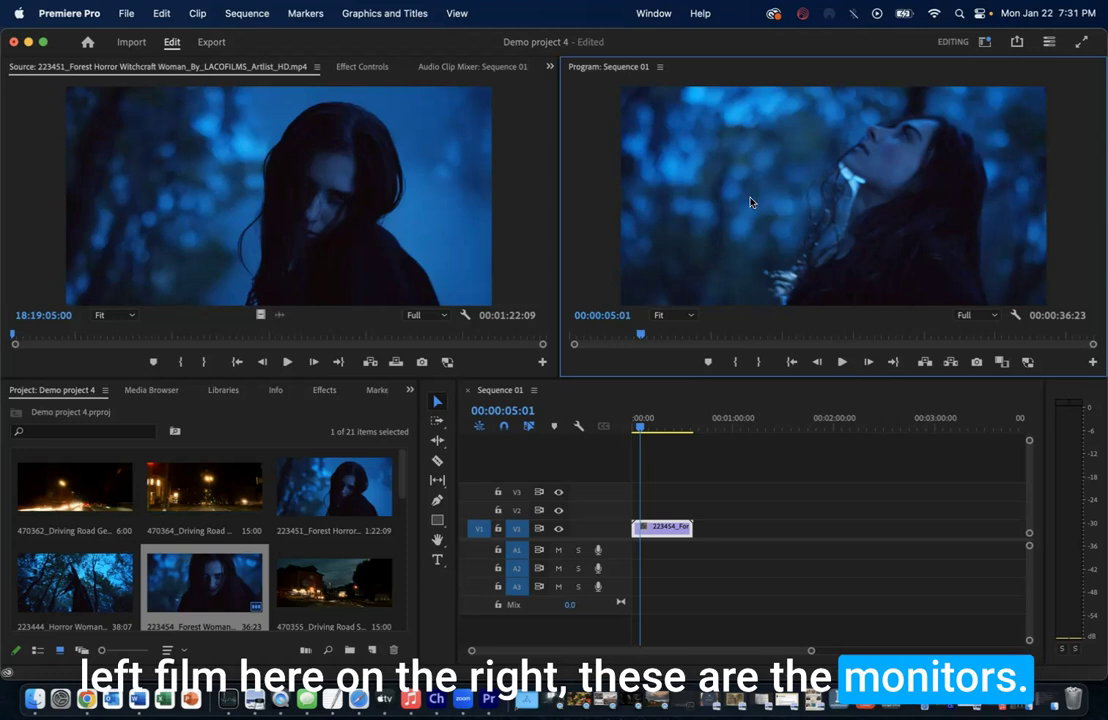
# - View the Assembly, Effects, and Captions and Graphics workspaces, and return to the Editing workspace
pyautogui.click(984, 43)
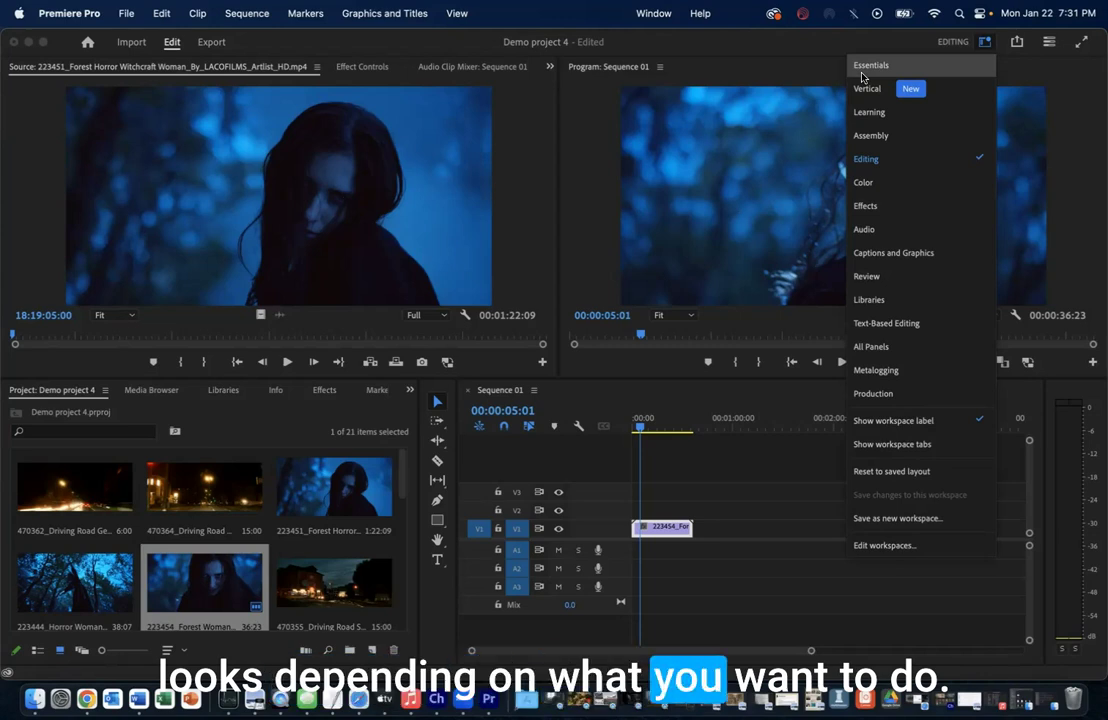
pyautogui.click(887, 138)
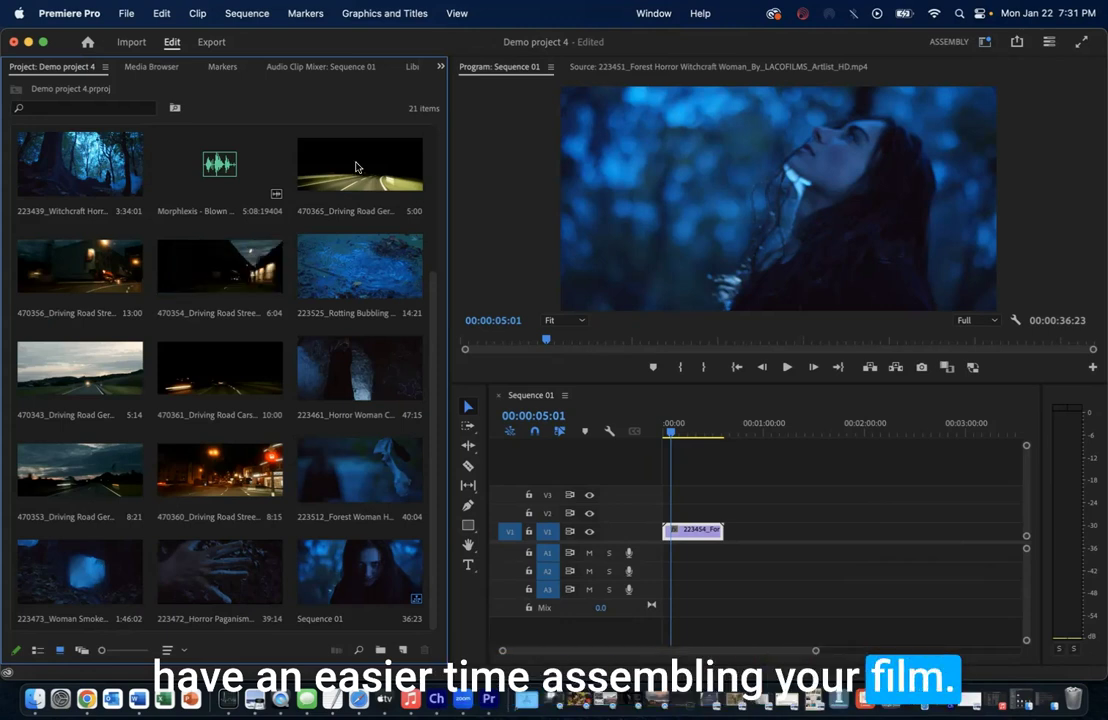
pyautogui.click(985, 42)
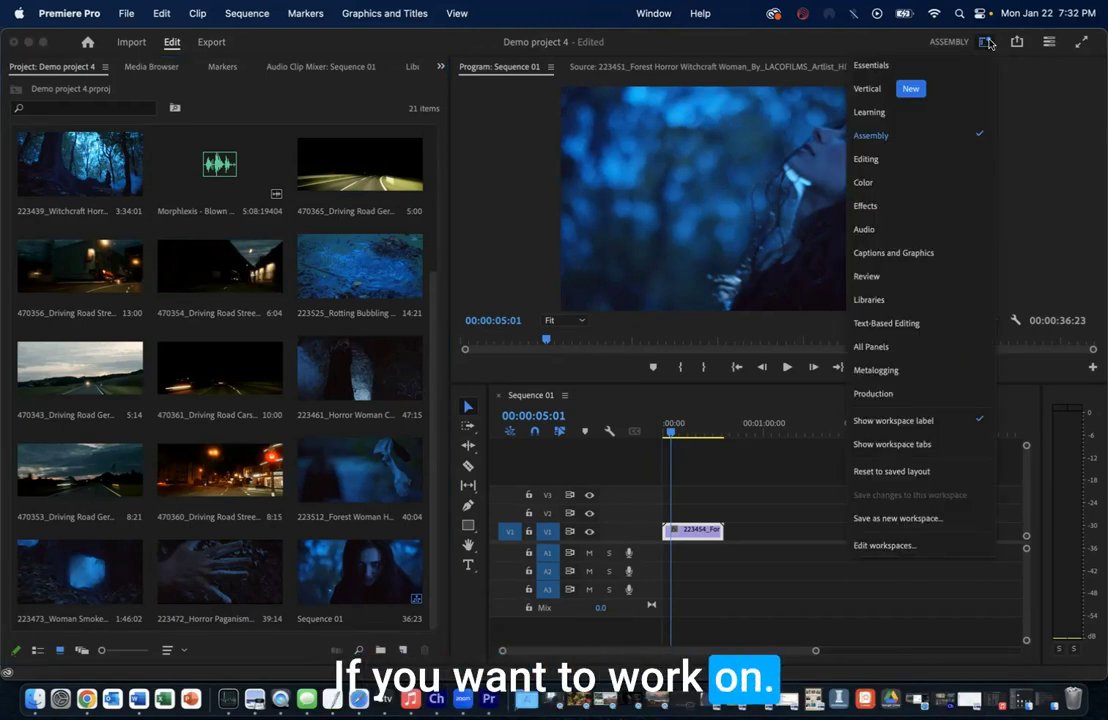
pyautogui.click(867, 206)
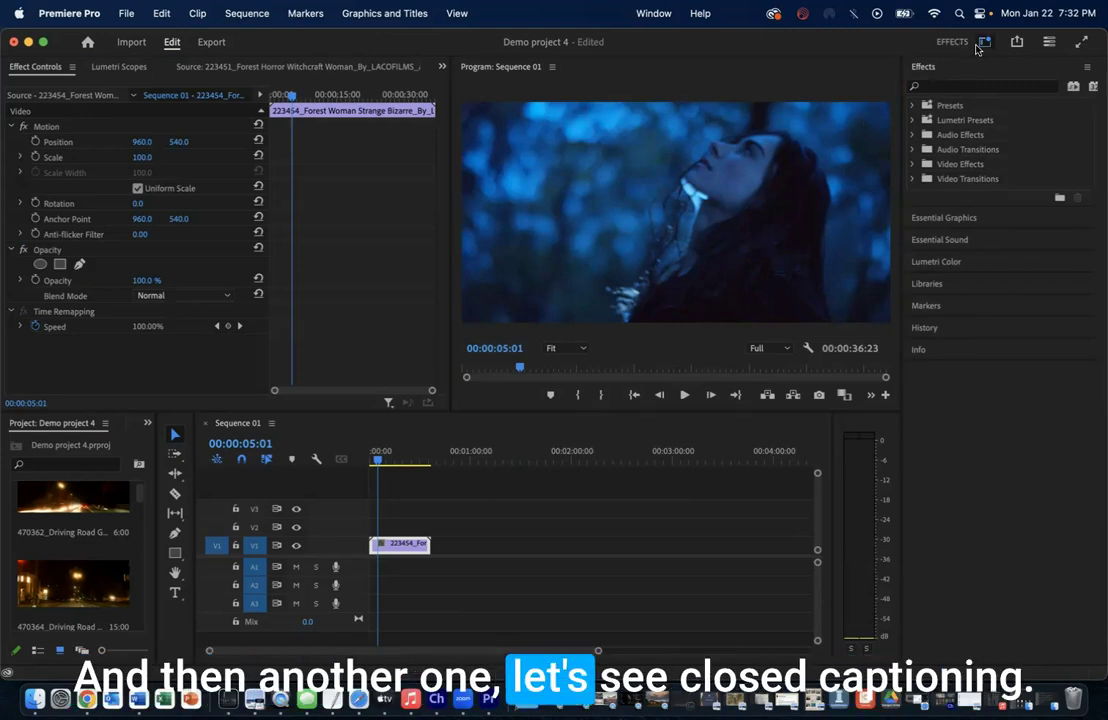
pyautogui.click(978, 46)
pyautogui.click(896, 252)
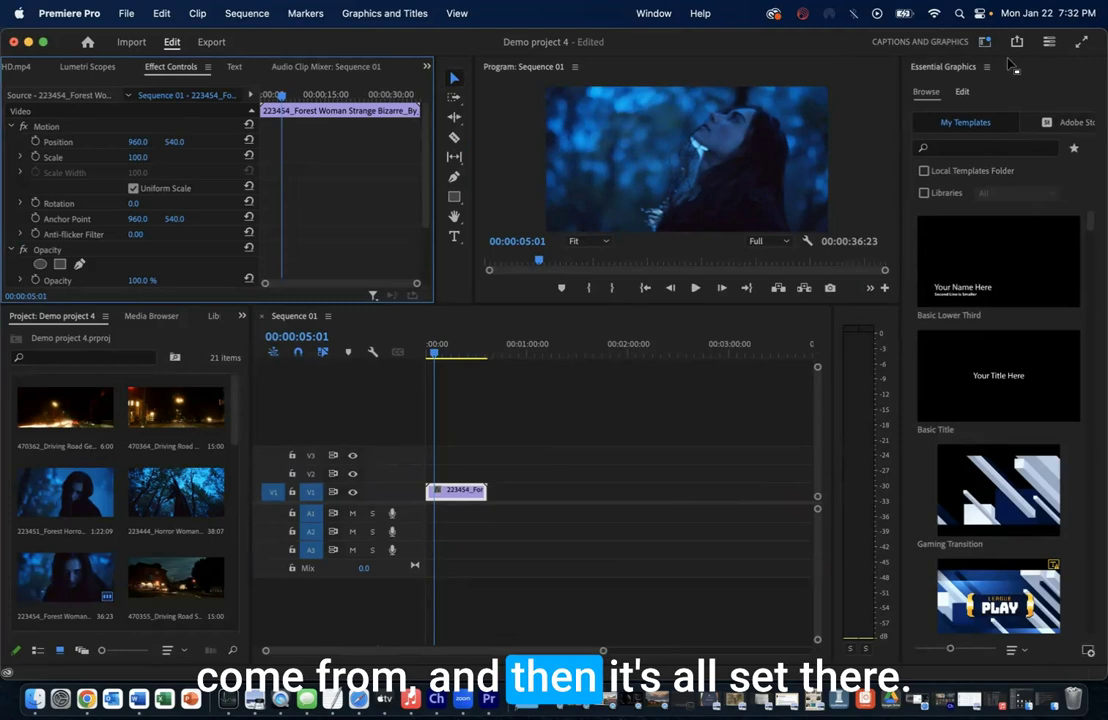
pyautogui.click(984, 41)
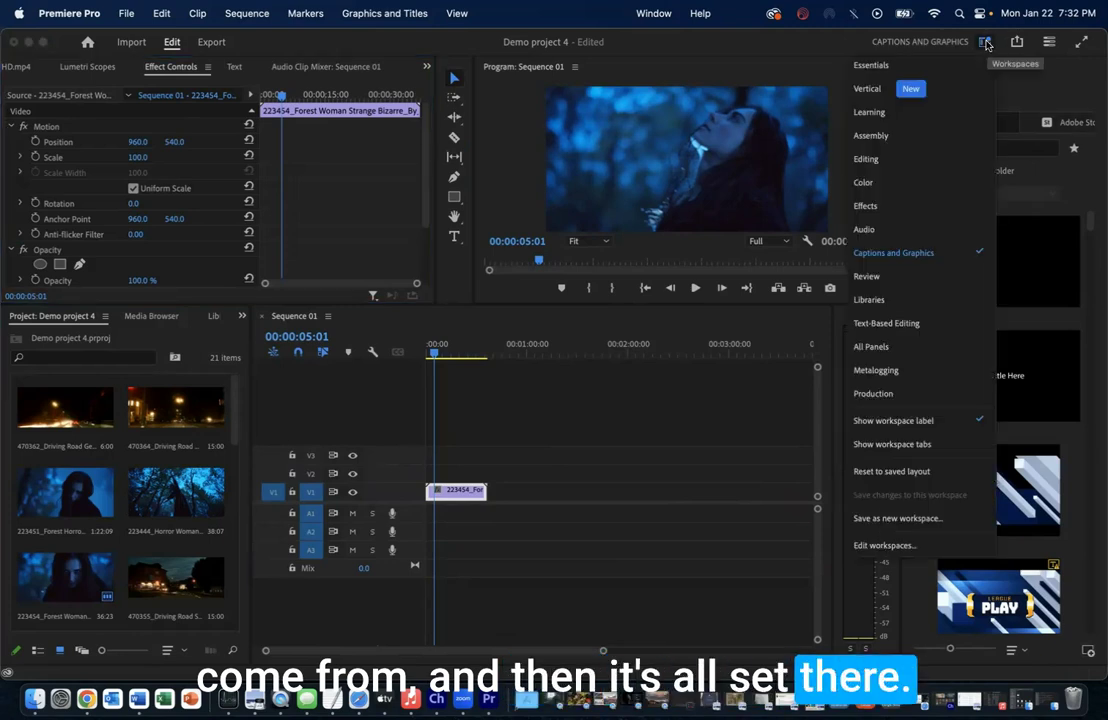
pyautogui.click(899, 163)
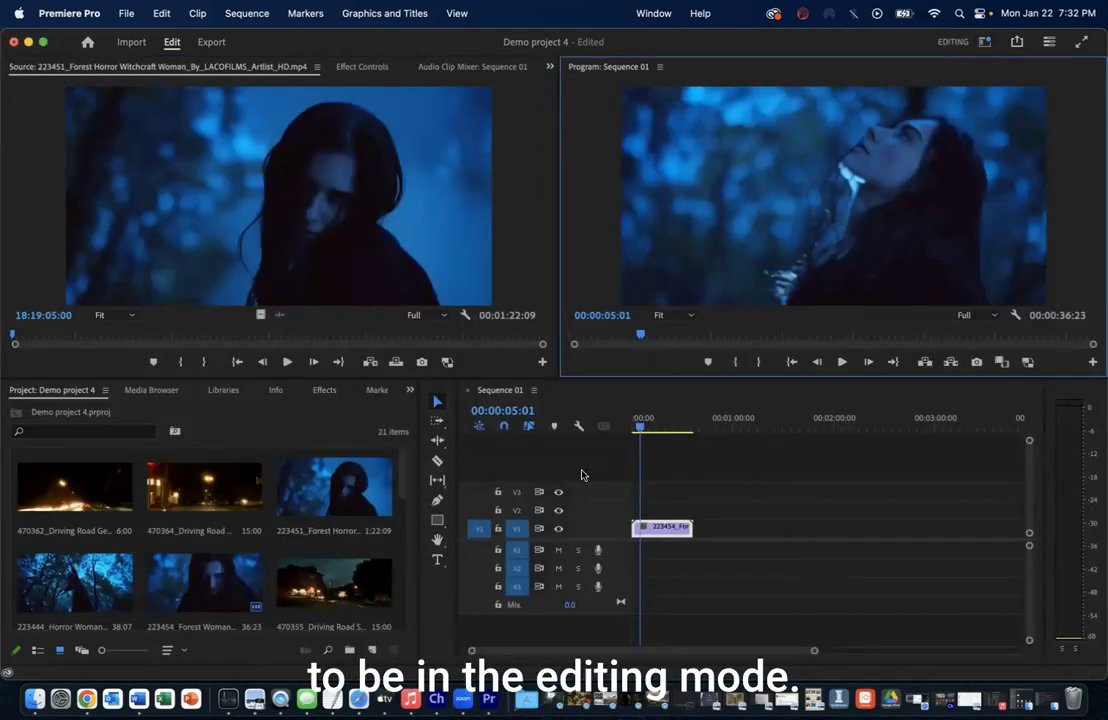
# - Replace the clip on track V1 with the 223451_Forest Horror clip at the sequence start, and move the playhead to about 7 seconds
pyautogui.click(661, 527)
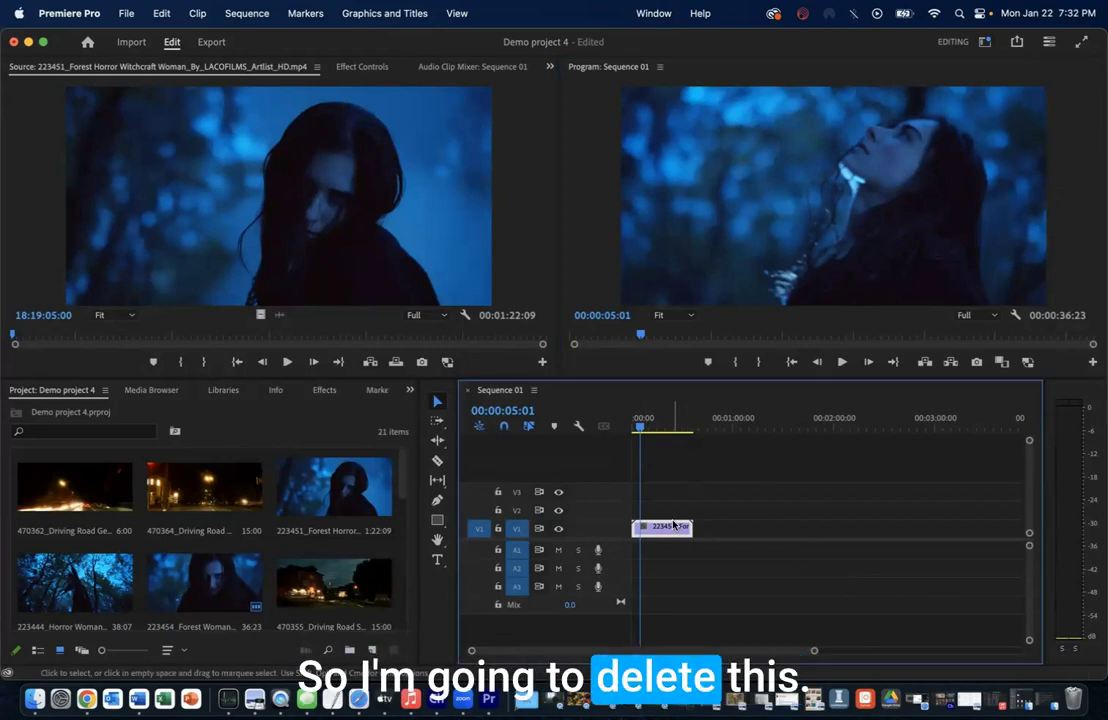
pyautogui.press('Delete')
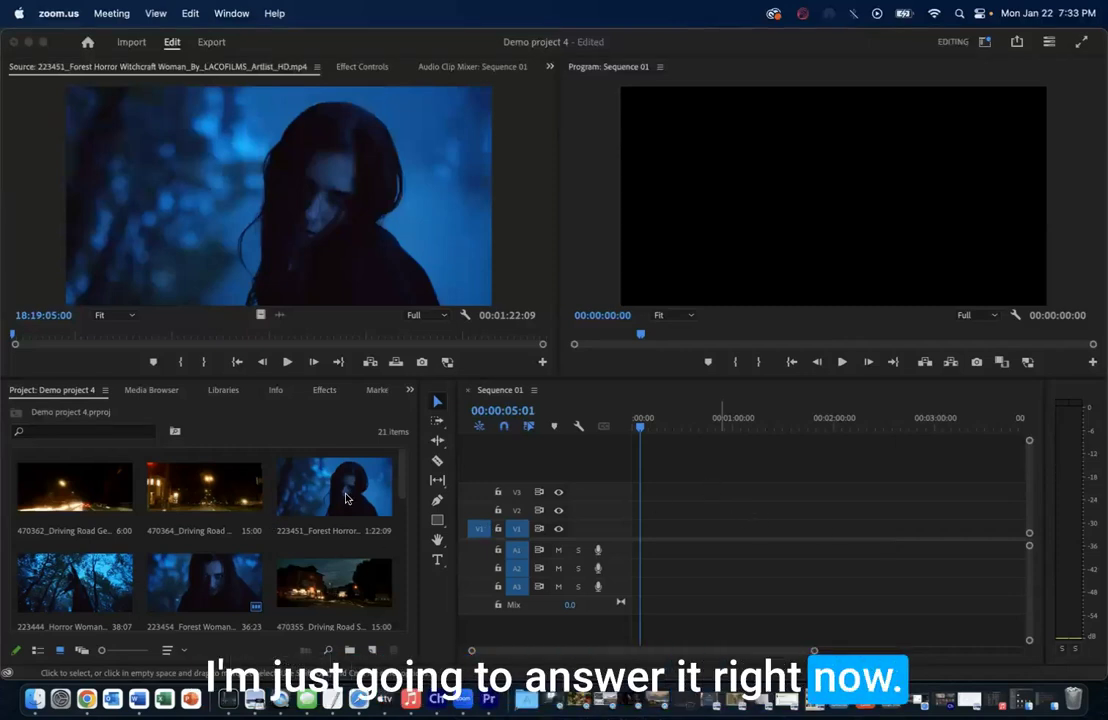
pyautogui.click(336, 493)
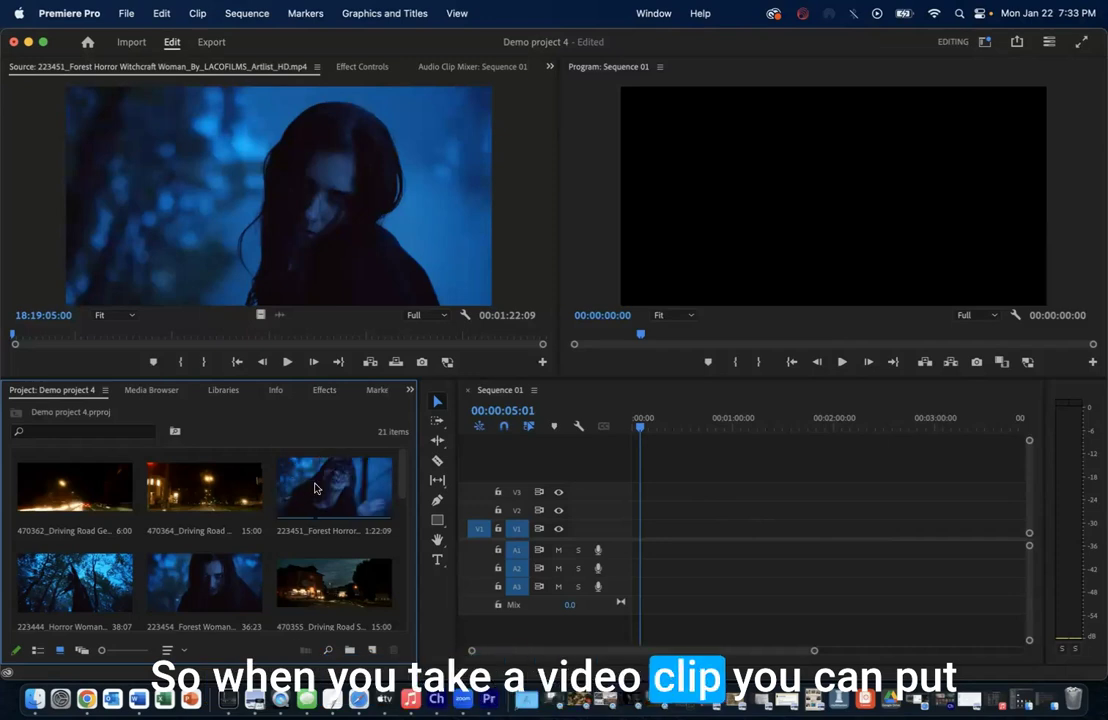
pyautogui.moveTo(310, 492)
pyautogui.mouseDown()
pyautogui.moveTo(628, 527)
pyautogui.moveTo(611, 514)
pyautogui.moveTo(613, 533)
pyautogui.mouseUp()
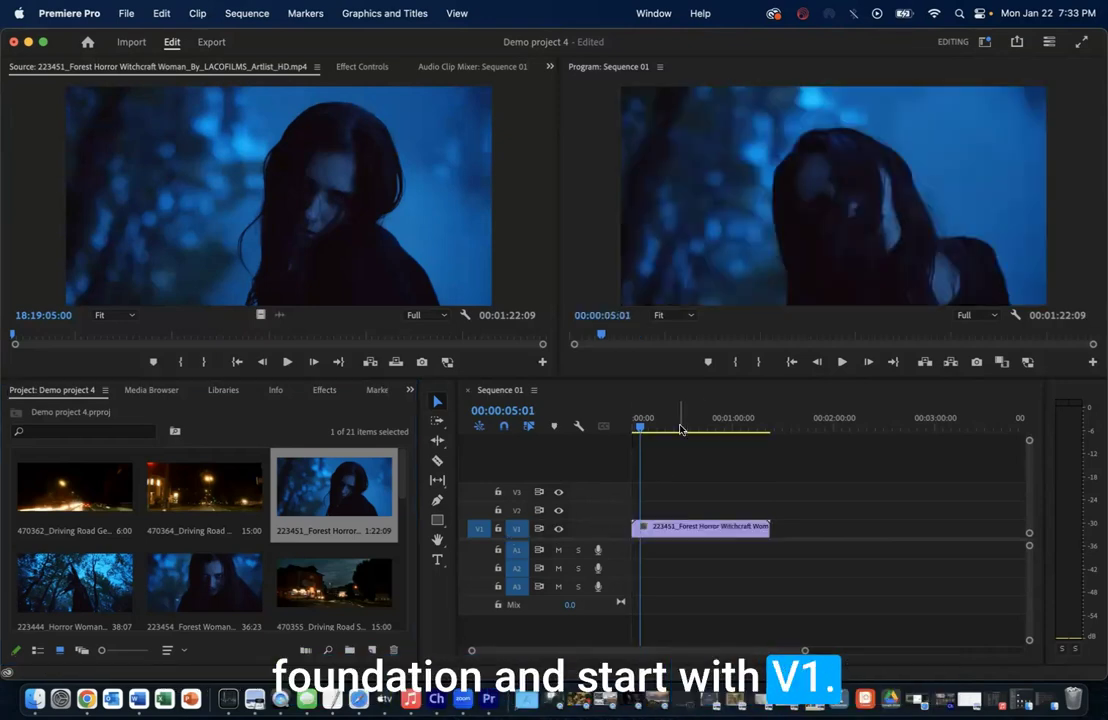
pyautogui.moveTo(641, 428); pyautogui.dragTo(643, 487)
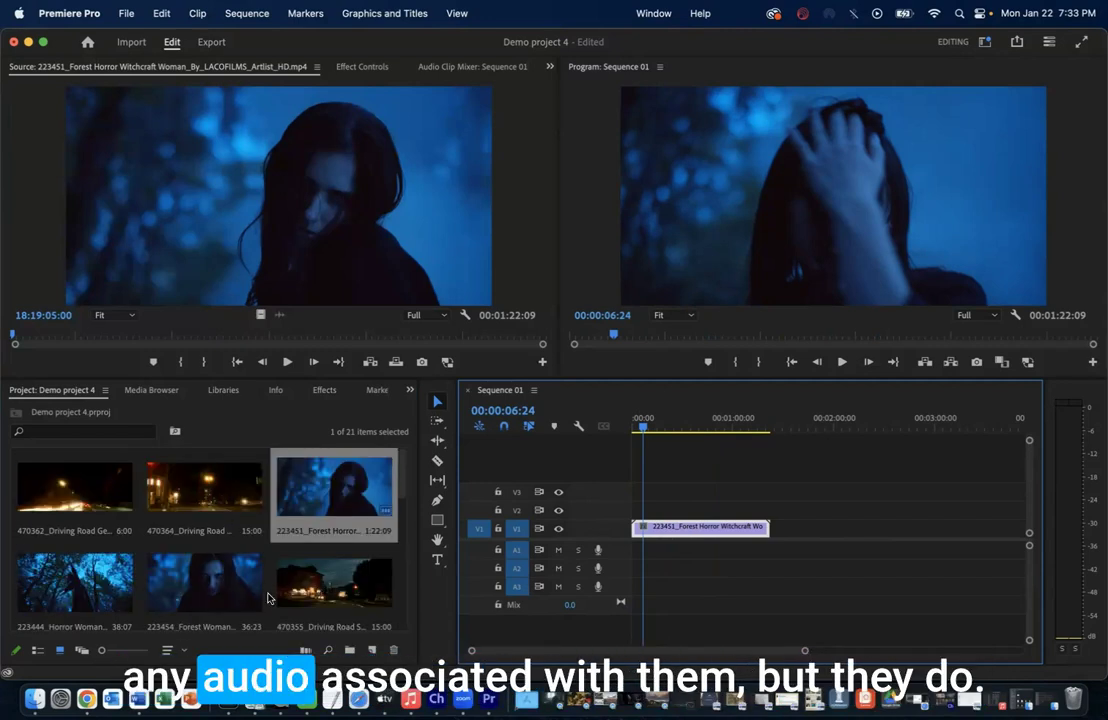
# - Make the project and timeline area taller, and place the Morphlexis song at the start of audio track A1
pyautogui.scroll(-5, 267, 590)
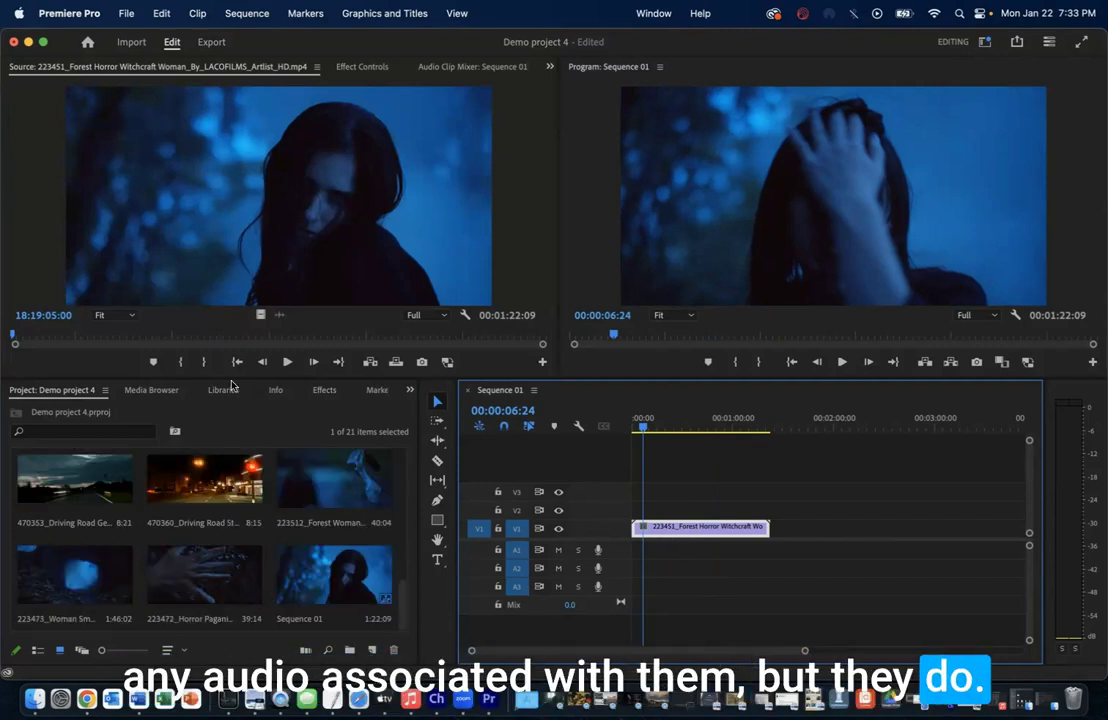
pyautogui.moveTo(229, 377); pyautogui.dragTo(229, 223)
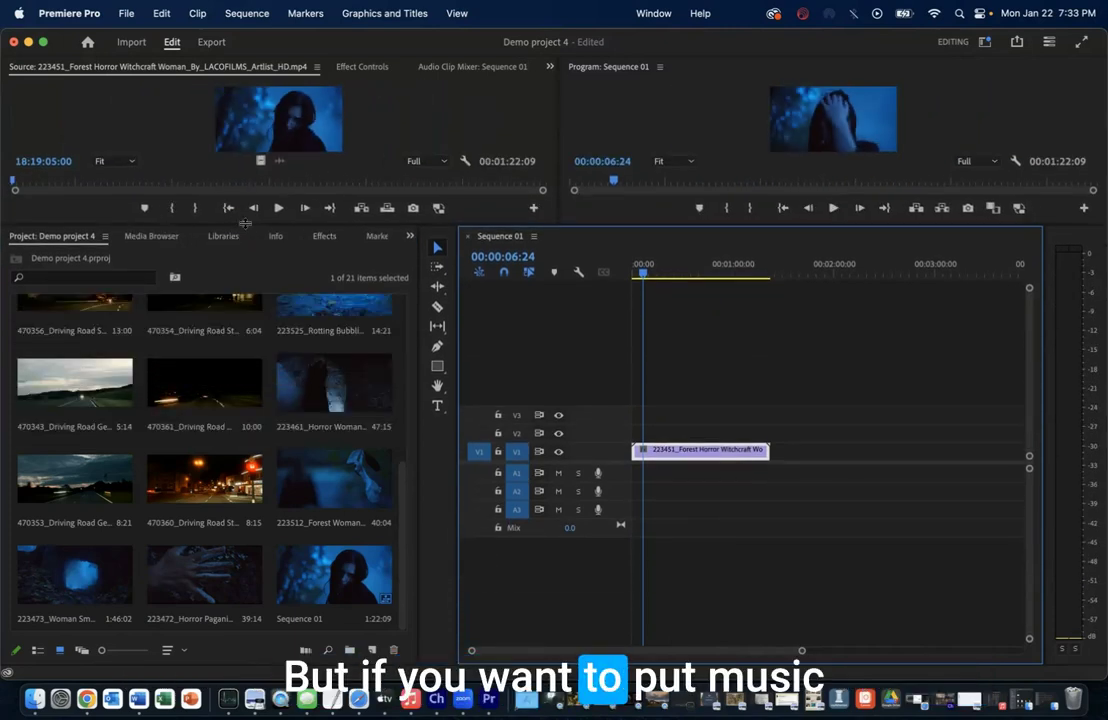
pyautogui.moveTo(204, 524); pyautogui.dragTo(686, 473)
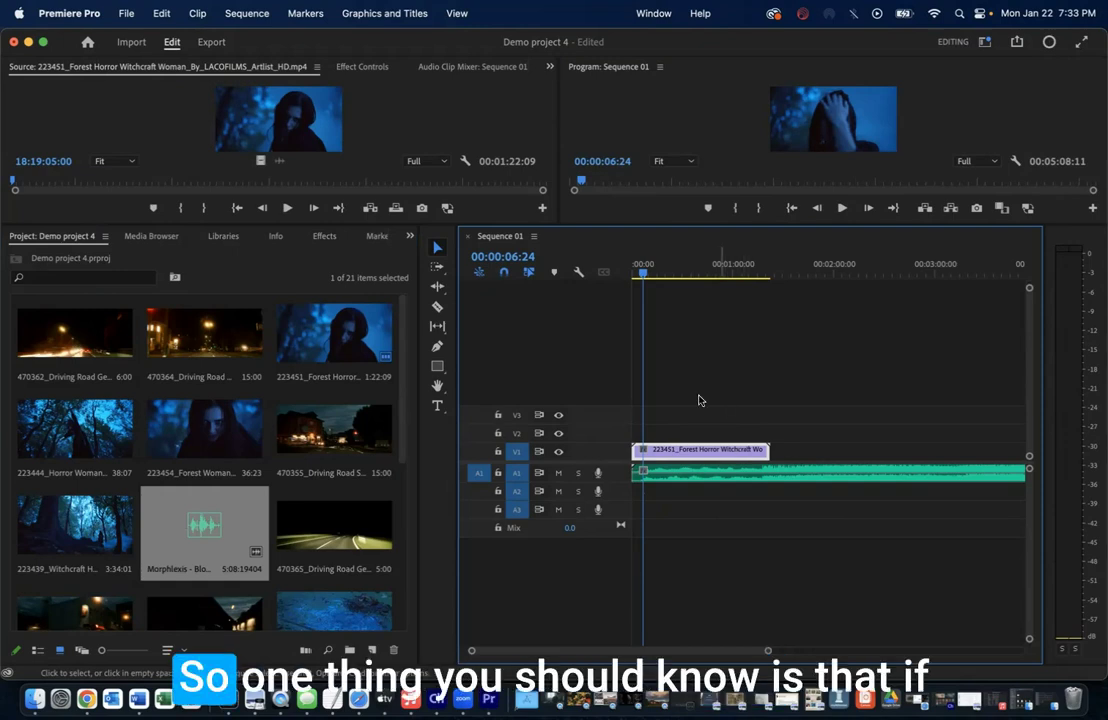
# - Load the 470364_Driving Road clip into the Source monitor and place it on track V2 at about 17 seconds, above the forest clip
pyautogui.moveTo(643, 273); pyautogui.dragTo(670, 274)
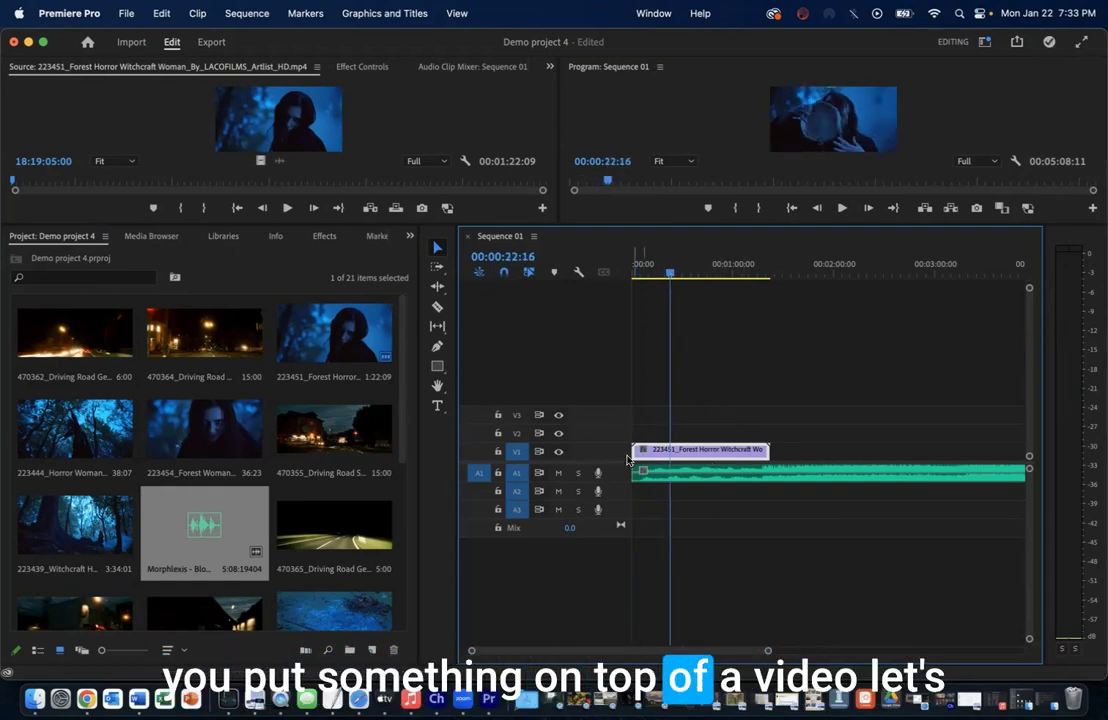
pyautogui.doubleClick(265, 323)
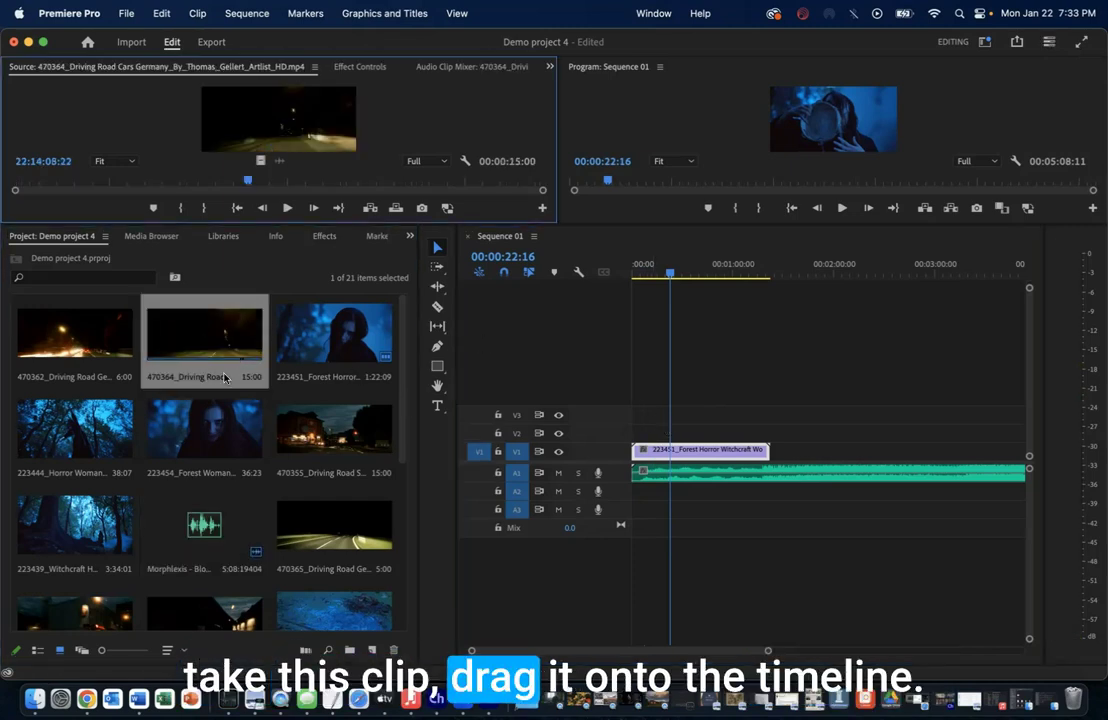
pyautogui.moveTo(185, 348); pyautogui.dragTo(662, 437)
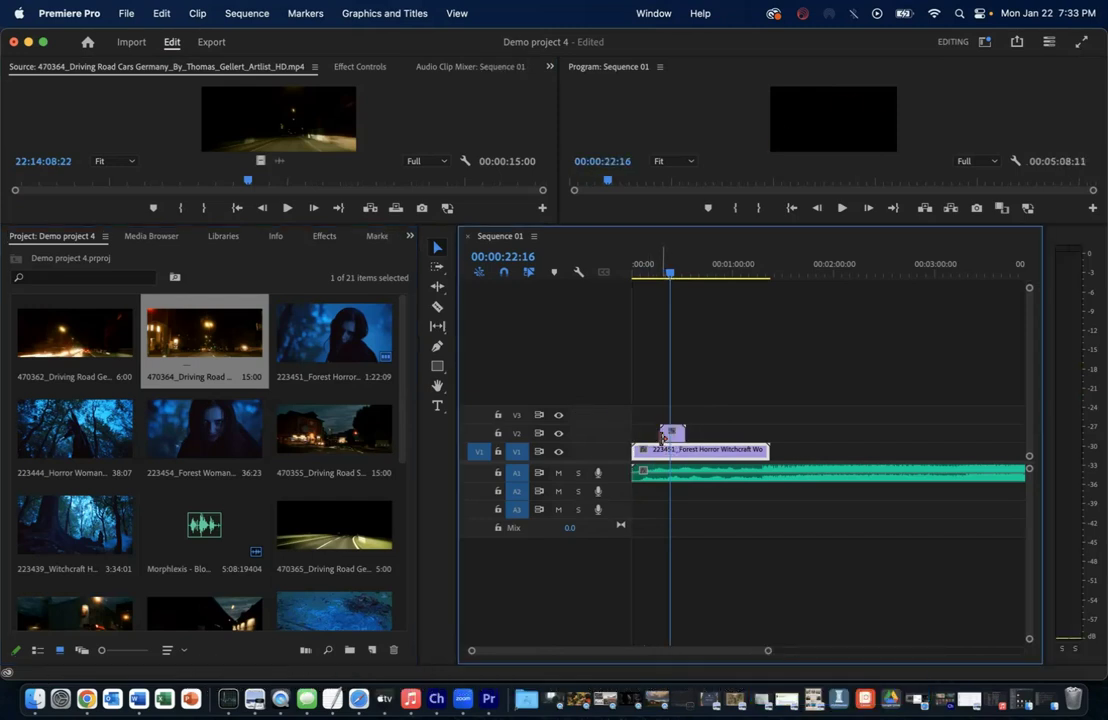
# - Enlarge the Source and Program monitors, and play Sequence 01 from about 8 to 19 seconds, across the start of the V2 clip
pyautogui.moveTo(659, 277); pyautogui.dragTo(647, 278)
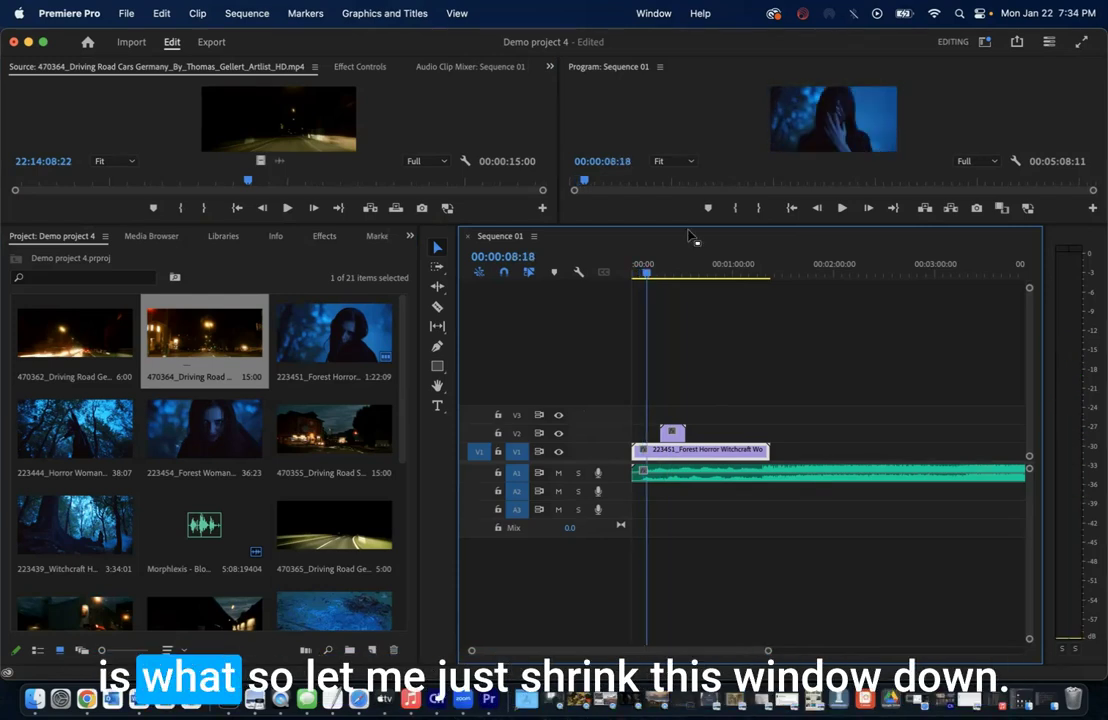
pyautogui.moveTo(706, 224); pyautogui.dragTo(700, 354)
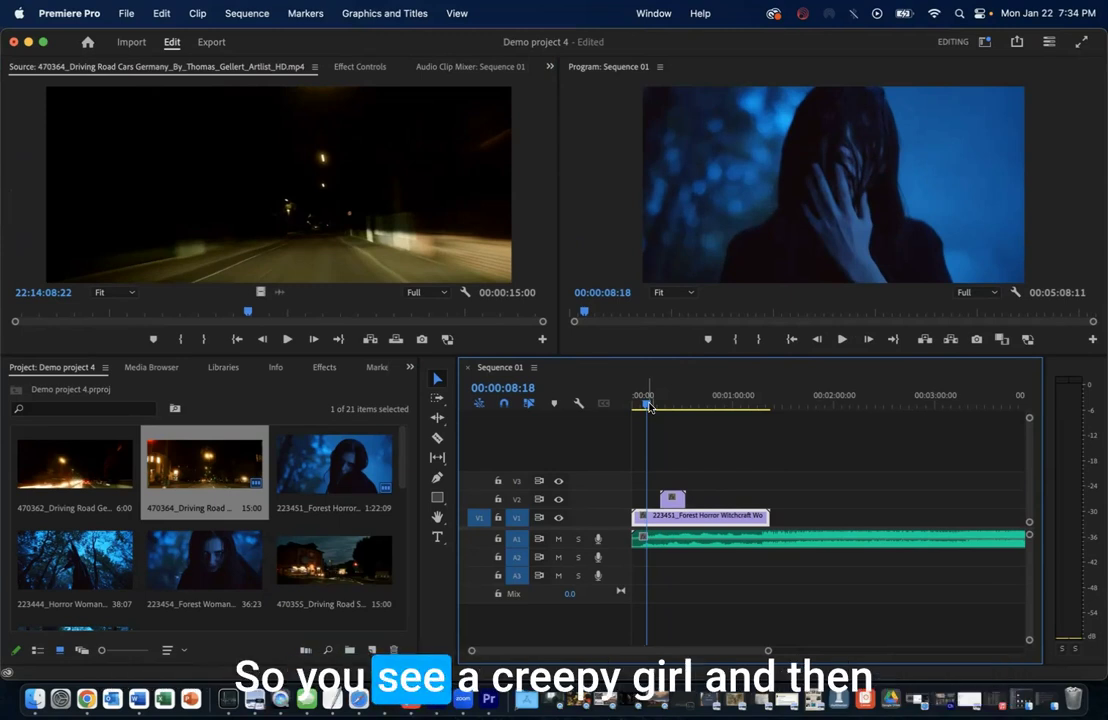
pyautogui.press('space')
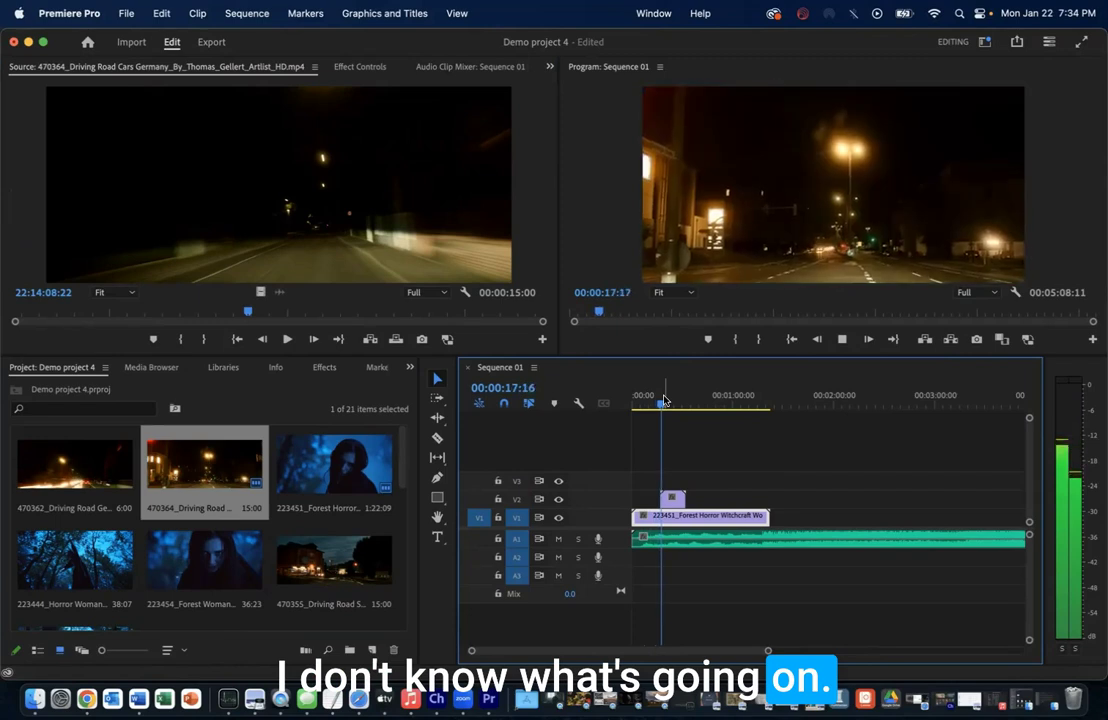
pyautogui.press('space')
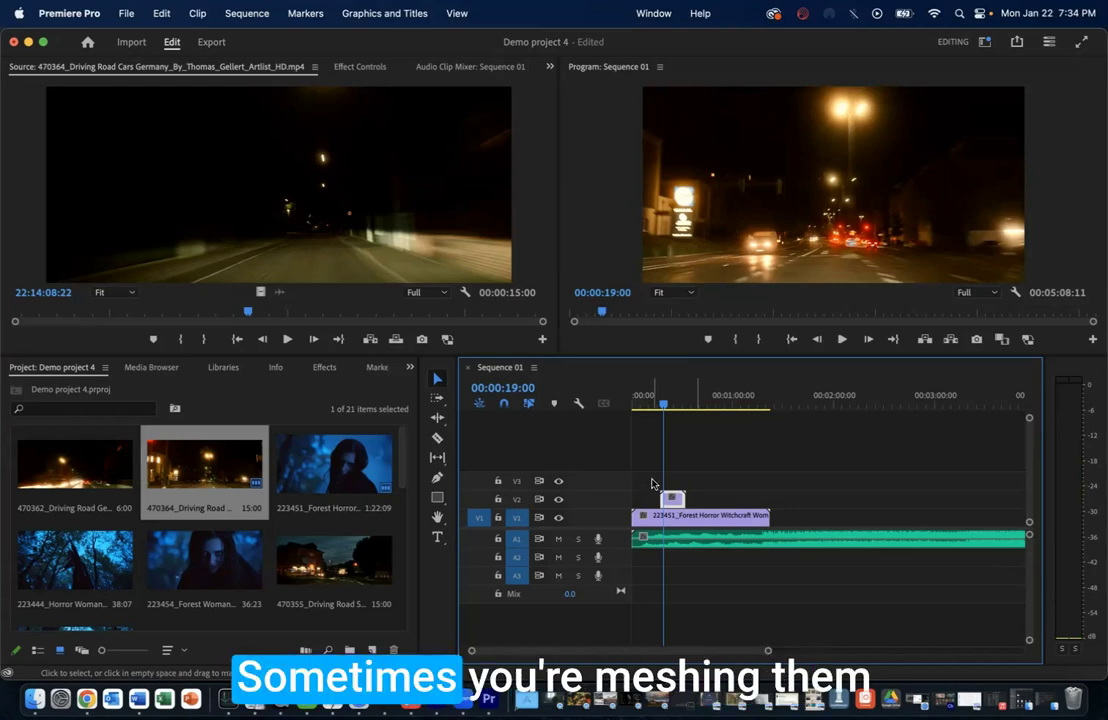
# - Delete both video clips and the song from the Sequence 01 timeline
pyautogui.moveTo(654, 477); pyautogui.dragTo(681, 523)
pyautogui.press('Delete')
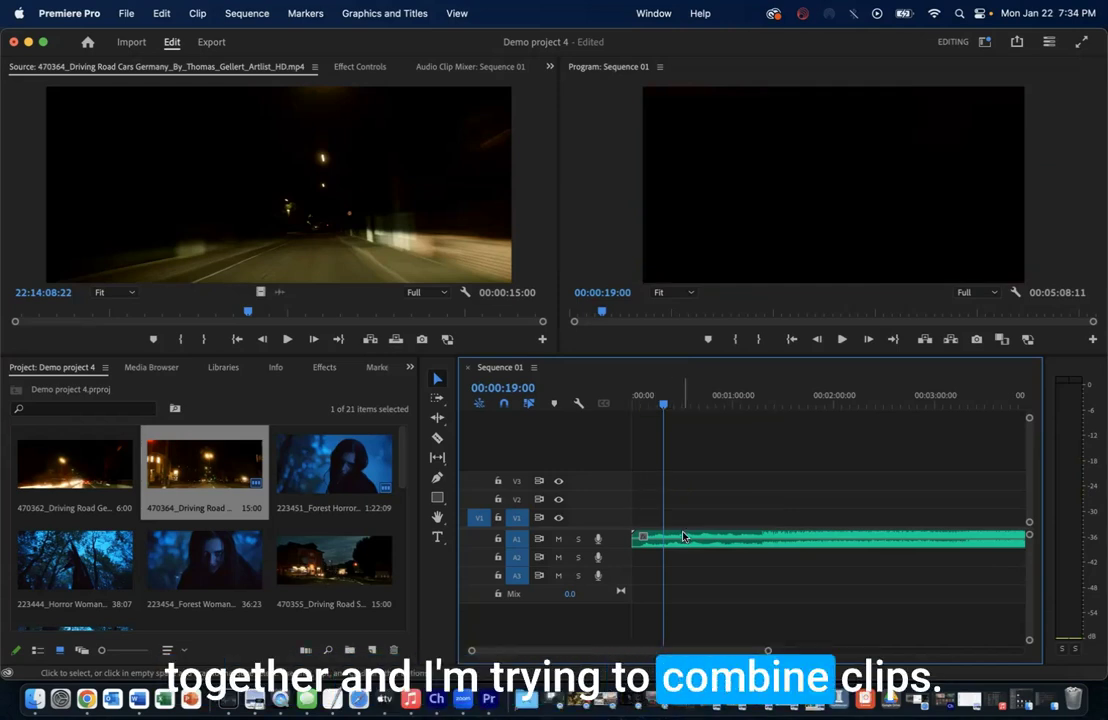
pyautogui.click(685, 540)
pyautogui.press('Delete')
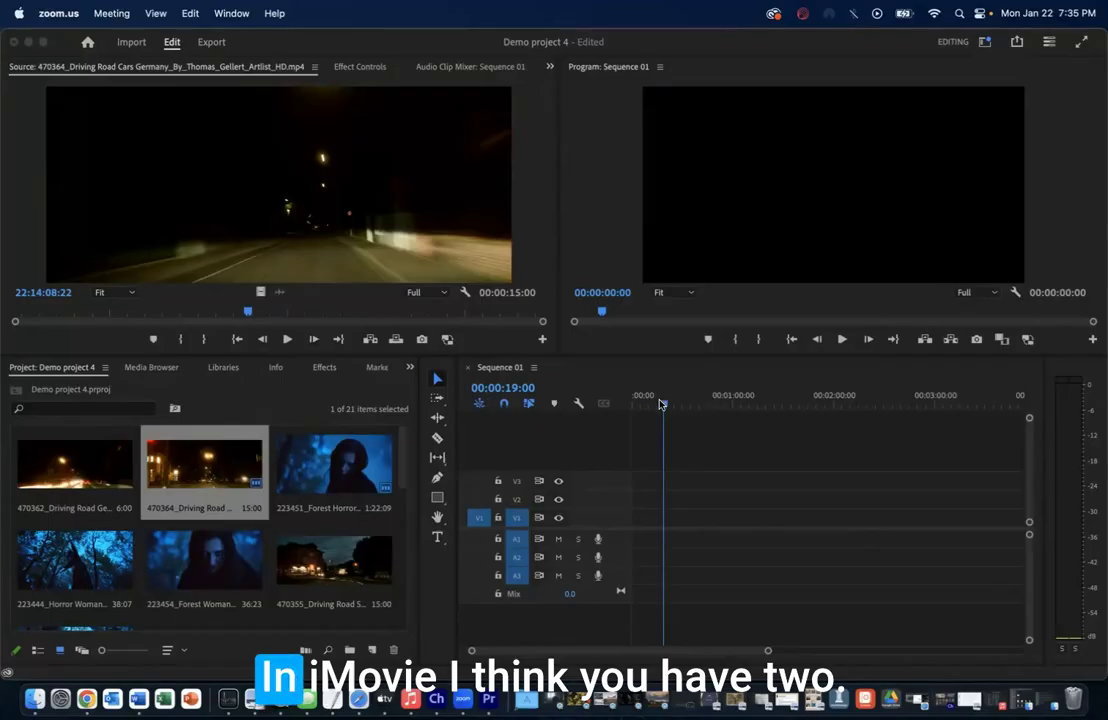
# - Return the playhead to the sequence start and place the Morphlexis song at the start of audio track A1
pyautogui.click(662, 406)
pyautogui.moveTo(634, 404)
pyautogui.mouseDown()
pyautogui.moveTo(648, 404)
pyautogui.moveTo(628, 404)
pyautogui.mouseUp()
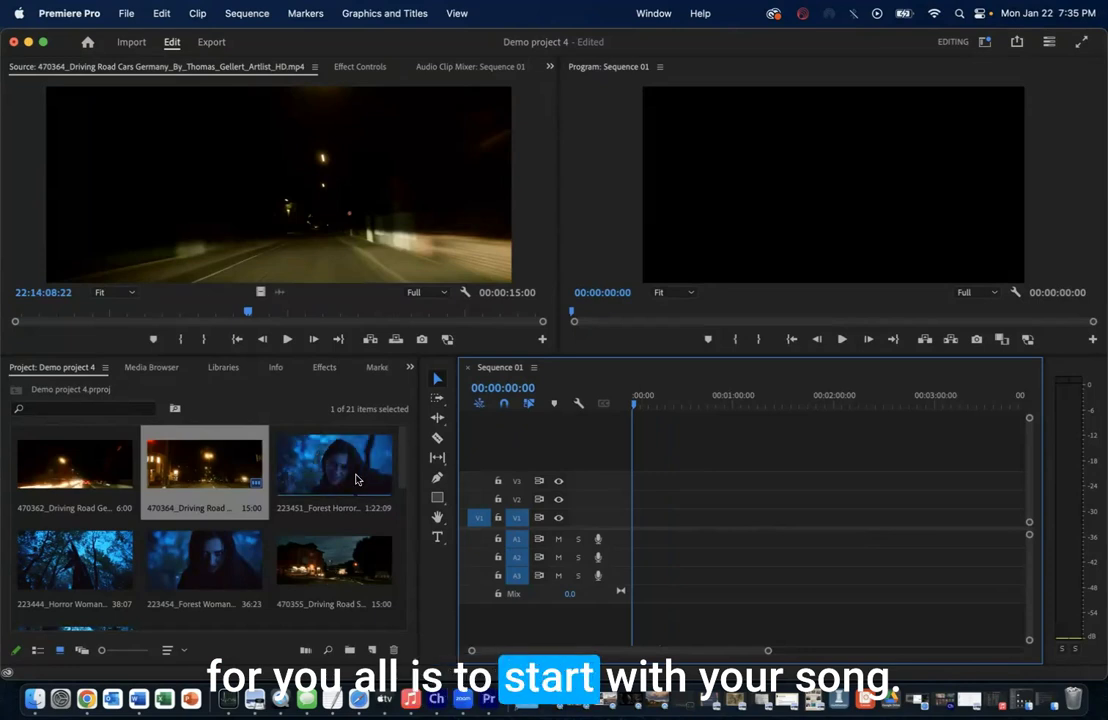
pyautogui.scroll(-5, 355, 480)
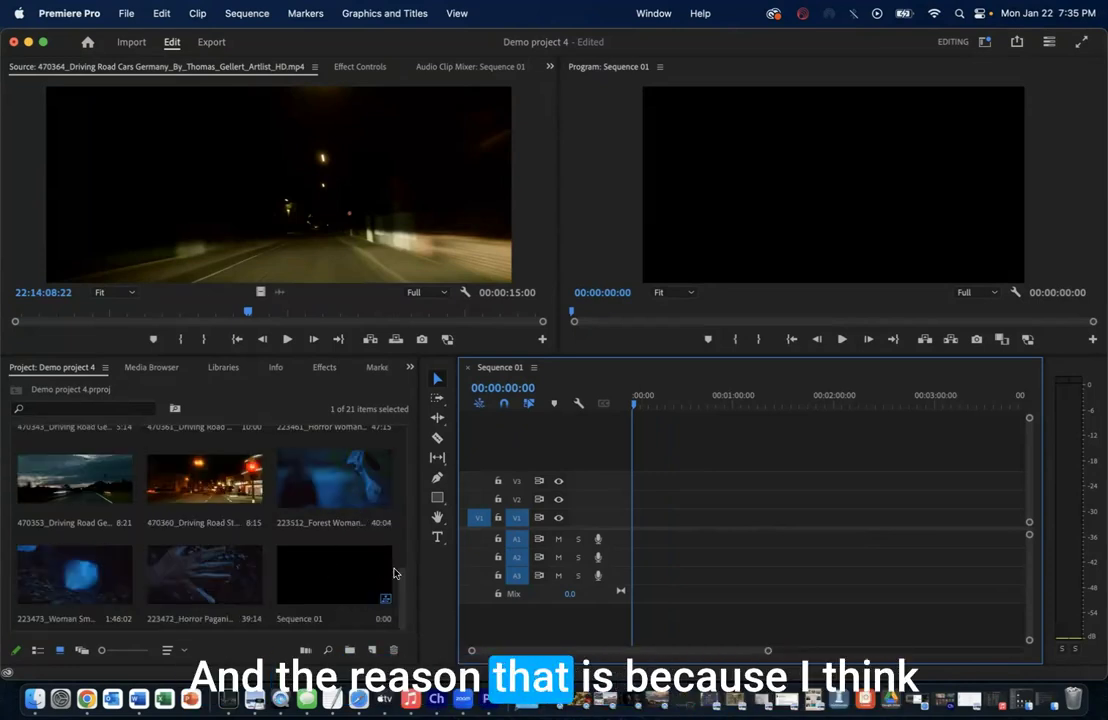
pyautogui.scroll(3, 397, 490)
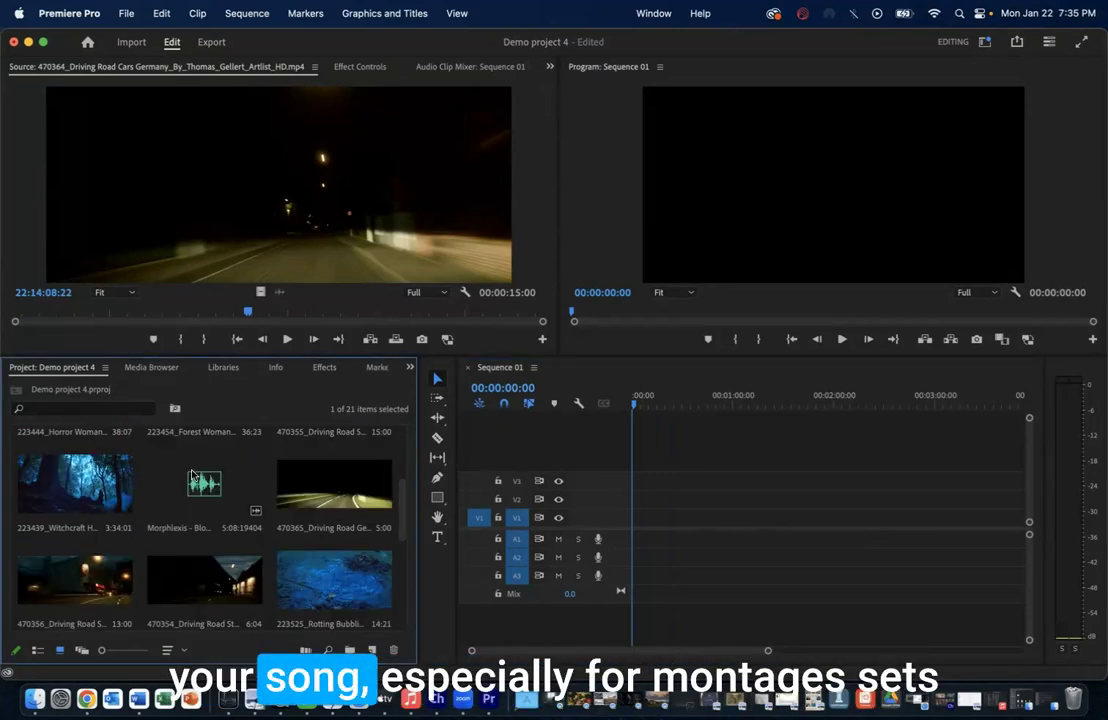
pyautogui.moveTo(193, 483); pyautogui.dragTo(697, 545)
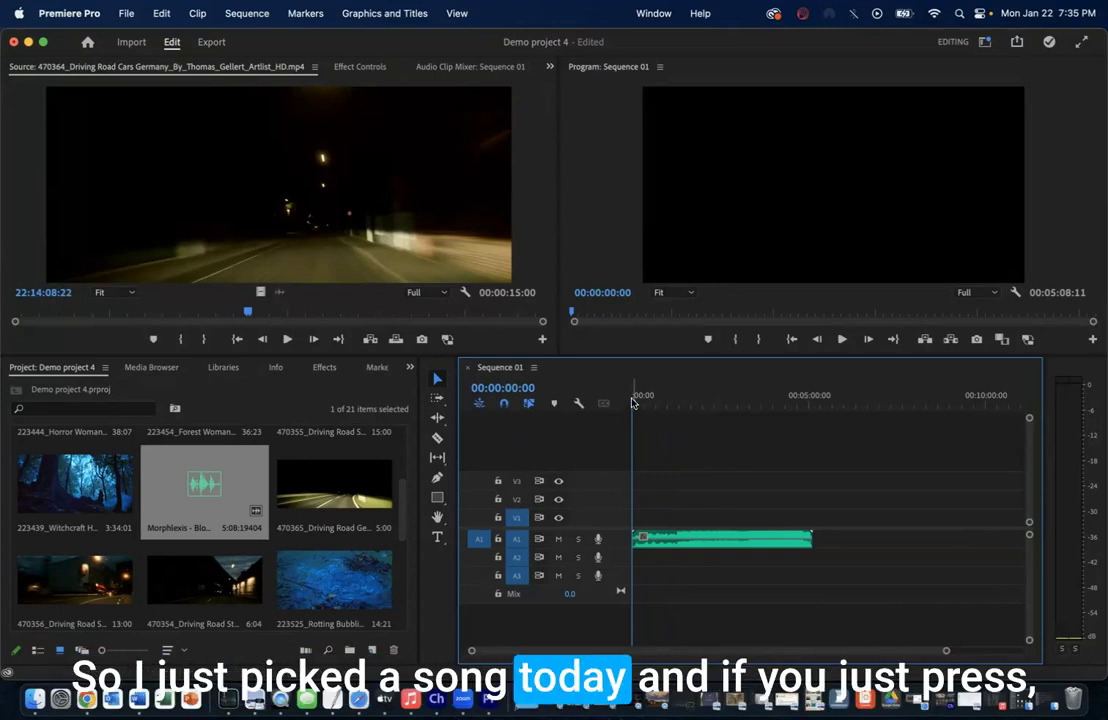
# - Play the song from its start, jump ahead to about one and a half minutes, and check its audio levels until about 1:36
pyautogui.press('space')
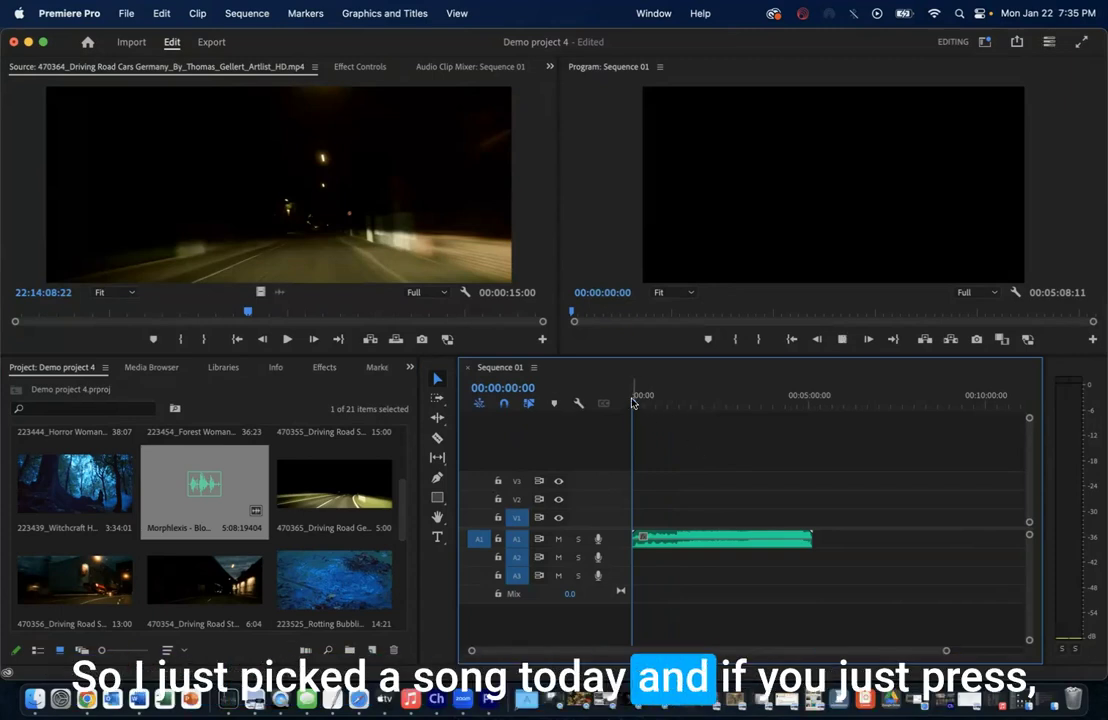
pyautogui.click(842, 339)
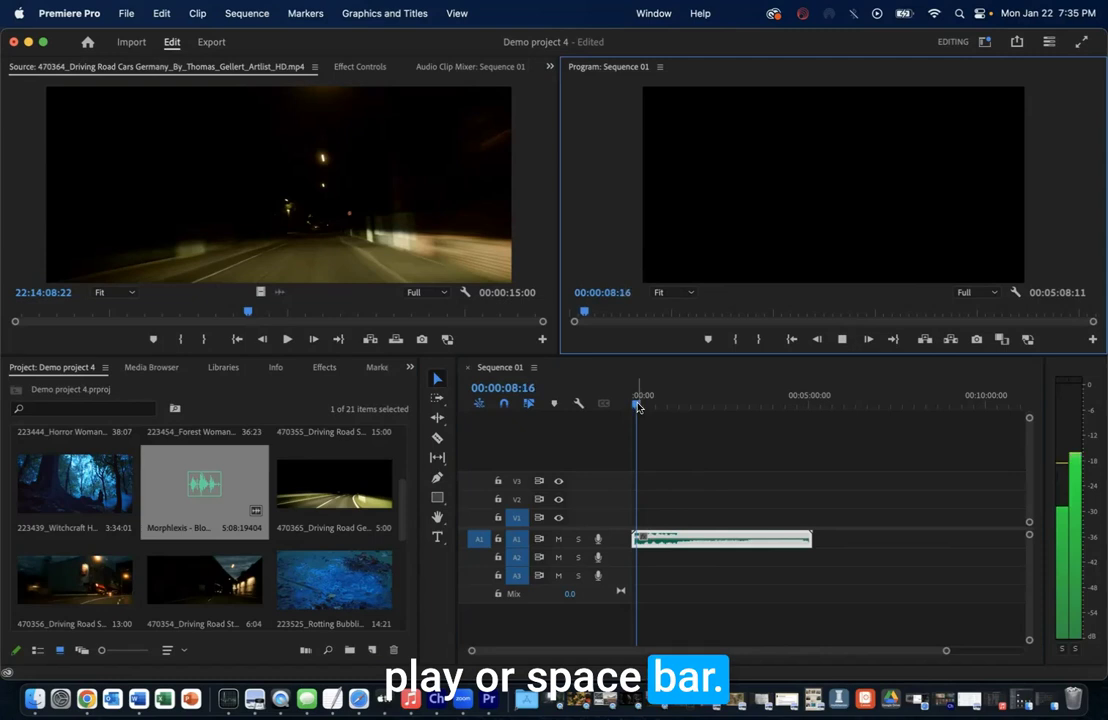
pyautogui.moveTo(638, 406); pyautogui.dragTo(683, 408)
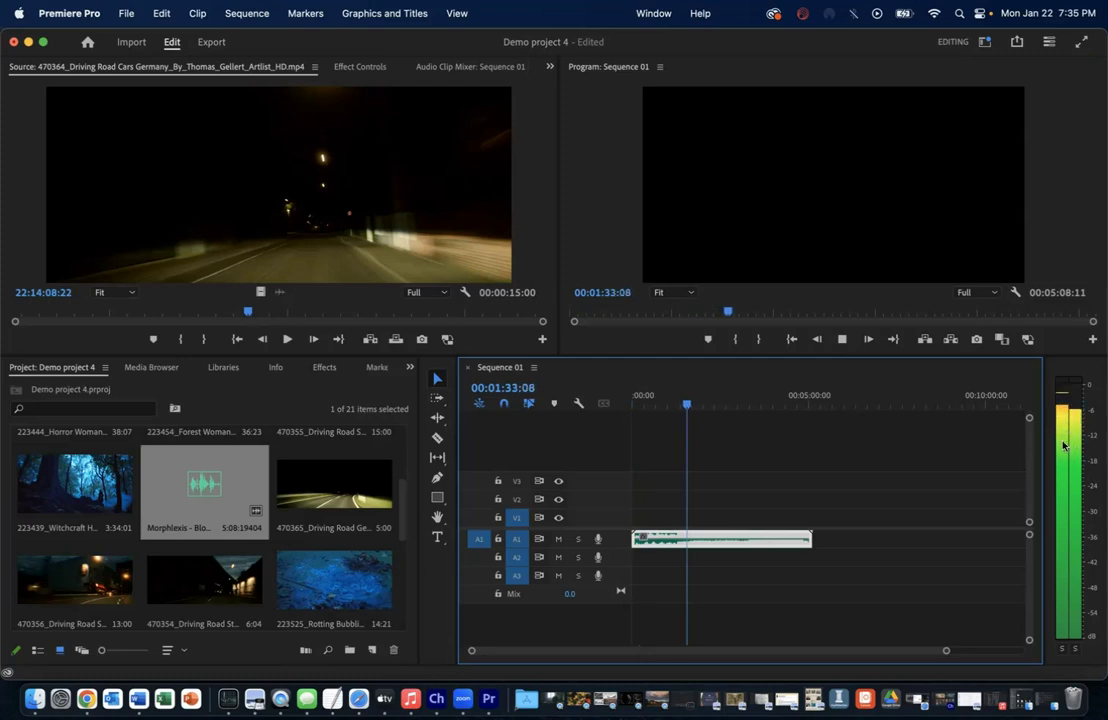
pyautogui.press('space')
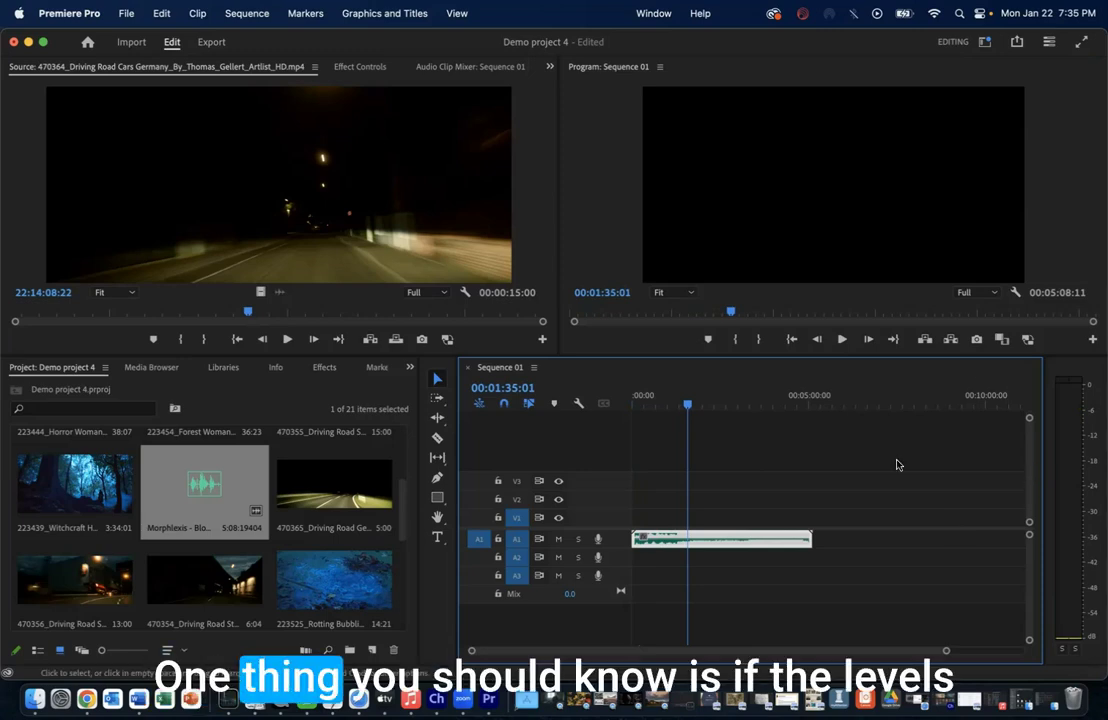
pyautogui.press('space')
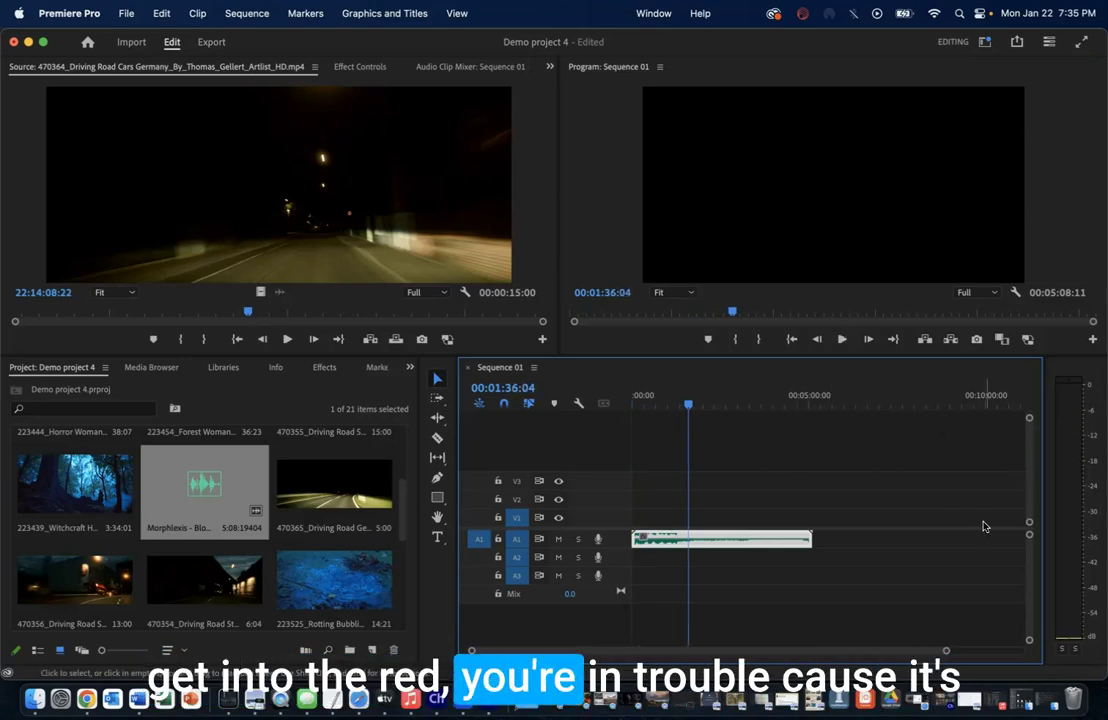
# - Increase the height of the audio tracks to enlarge the song's waveform on track A1
pyautogui.moveTo(1030, 538)
pyautogui.mouseDown()
pyautogui.moveTo(1031, 548)
pyautogui.moveTo(1028, 520)
pyautogui.mouseUp()
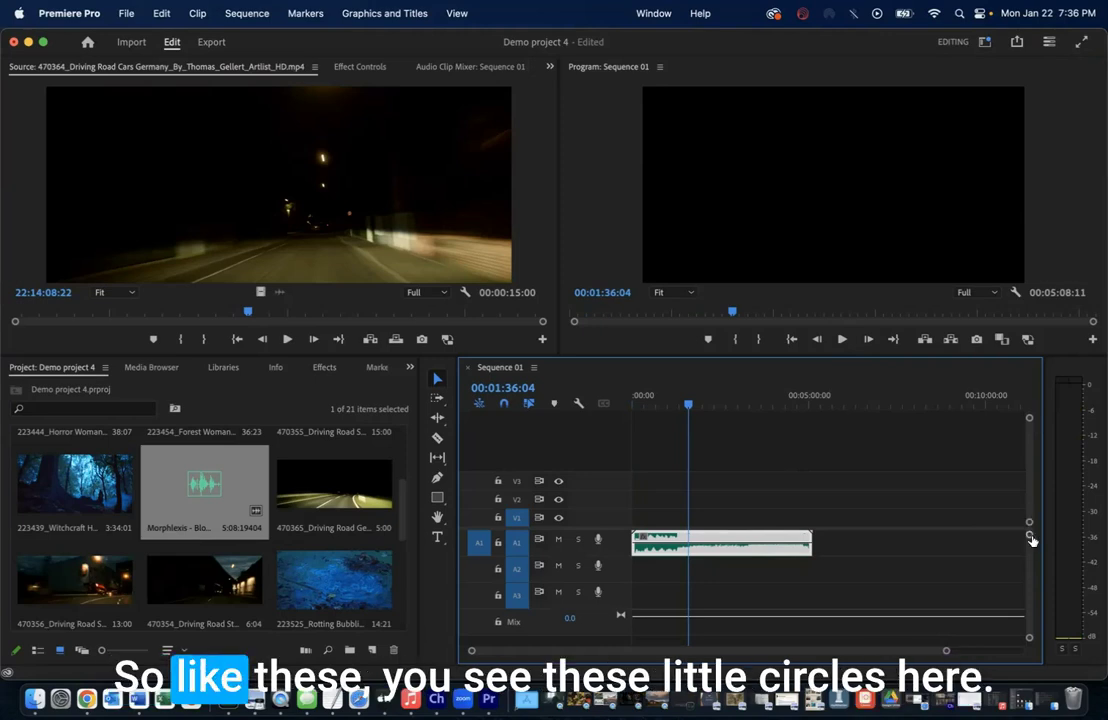
pyautogui.moveTo(1029, 536)
pyautogui.mouseDown()
pyautogui.moveTo(1028, 558)
pyautogui.moveTo(1028, 549)
pyautogui.mouseUp()
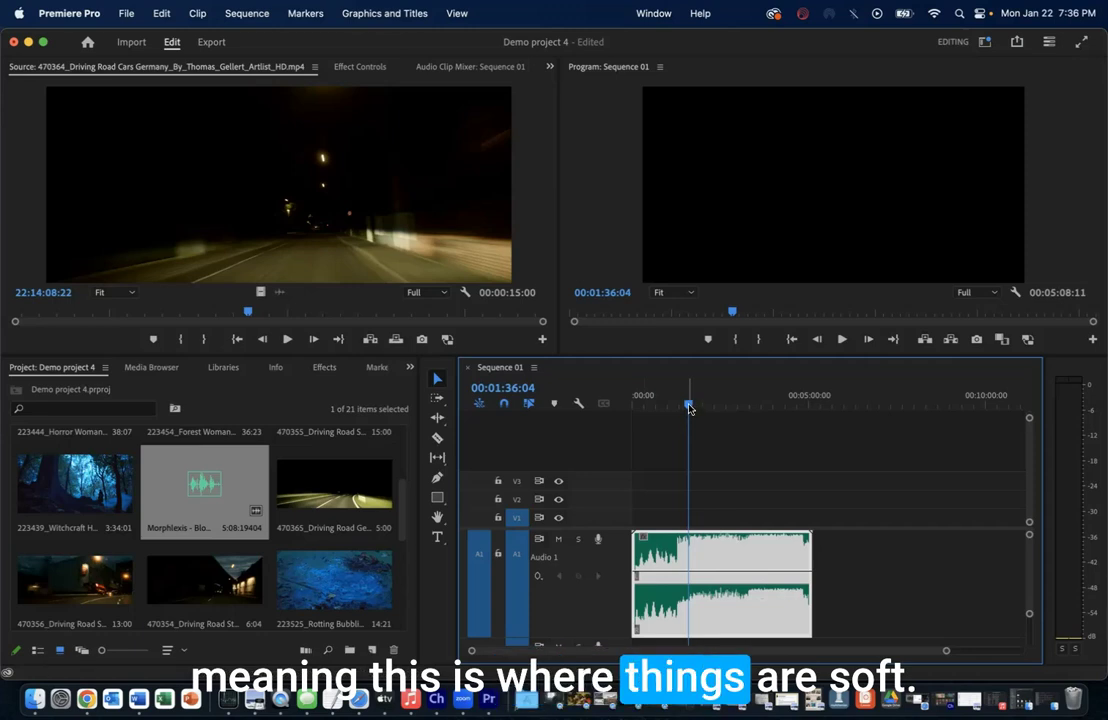
# - Examine the song's quiet and loud passages by scrubbing to about 1:19, returning to the start, and scrubbing on to about 1:41
pyautogui.moveTo(688, 404); pyautogui.dragTo(678, 408)
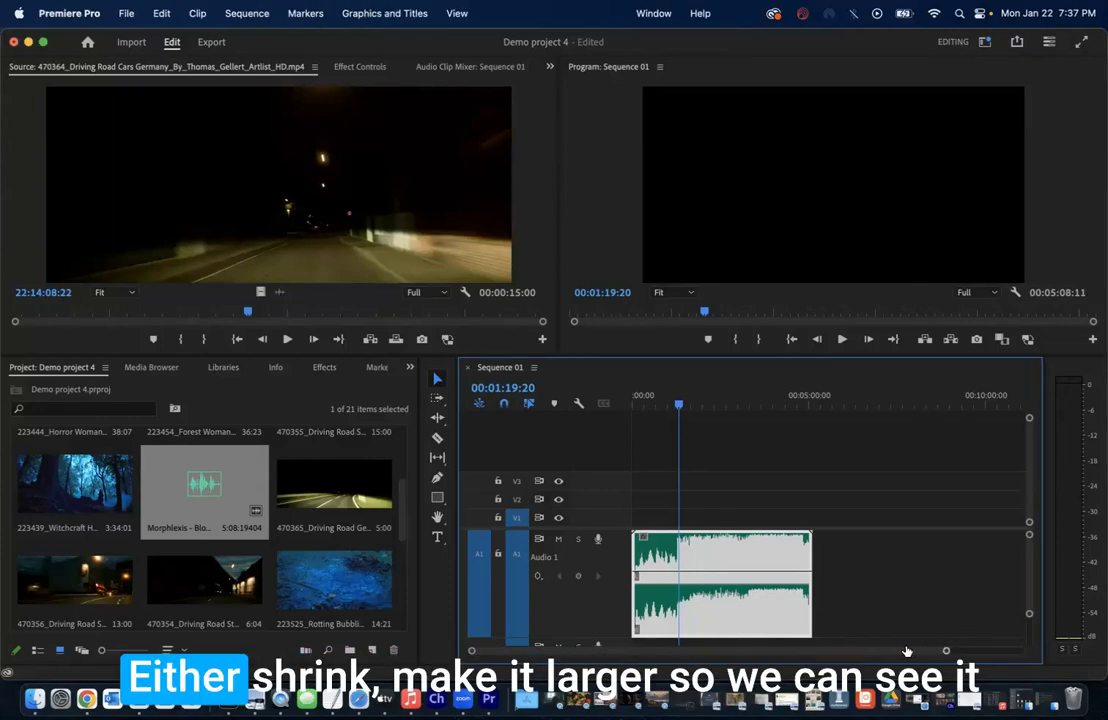
pyautogui.moveTo(945, 652)
pyautogui.mouseDown()
pyautogui.moveTo(870, 653)
pyautogui.moveTo(1071, 640)
pyautogui.mouseUp()
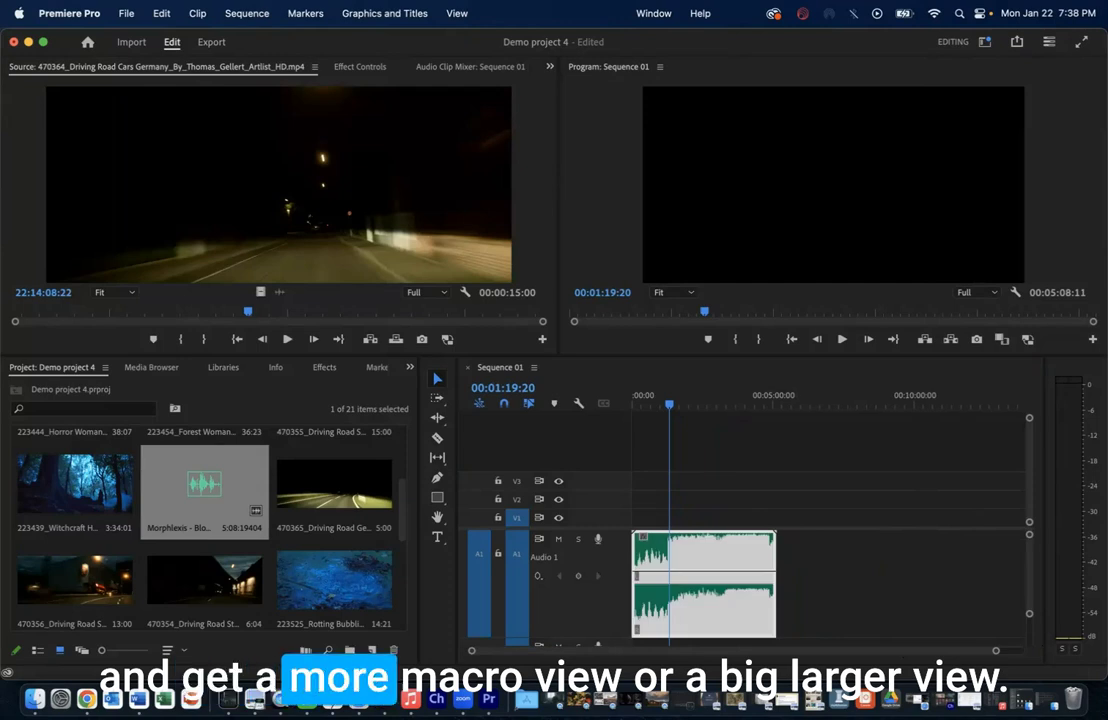
pyautogui.press('Home')
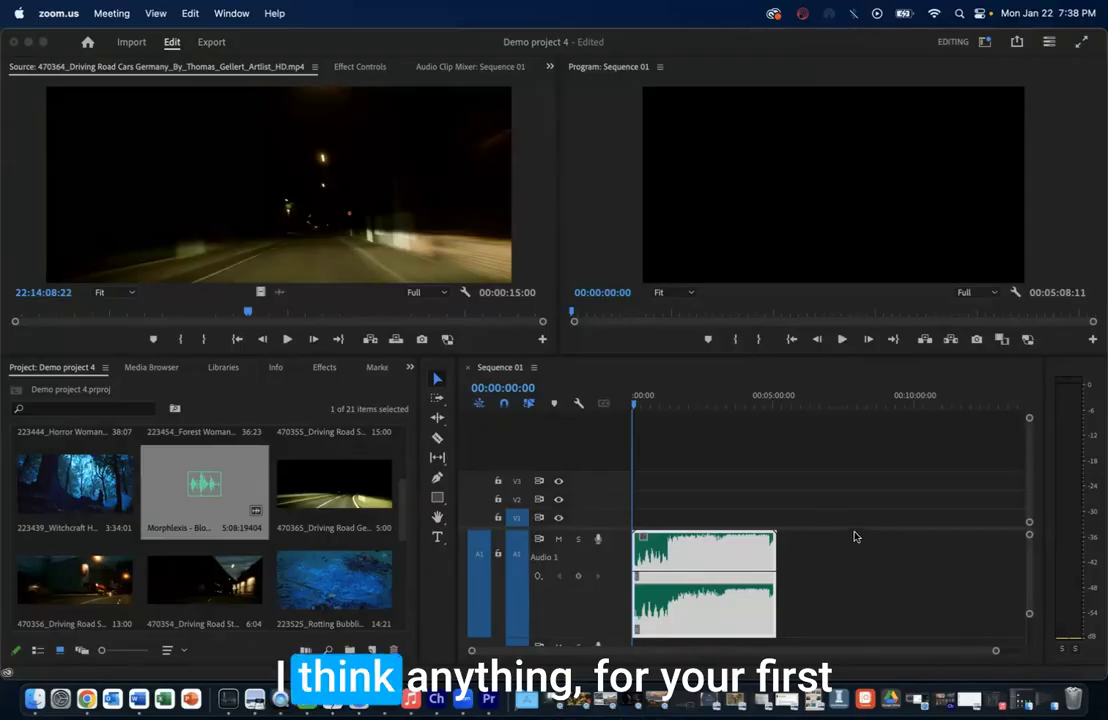
pyautogui.click(640, 405)
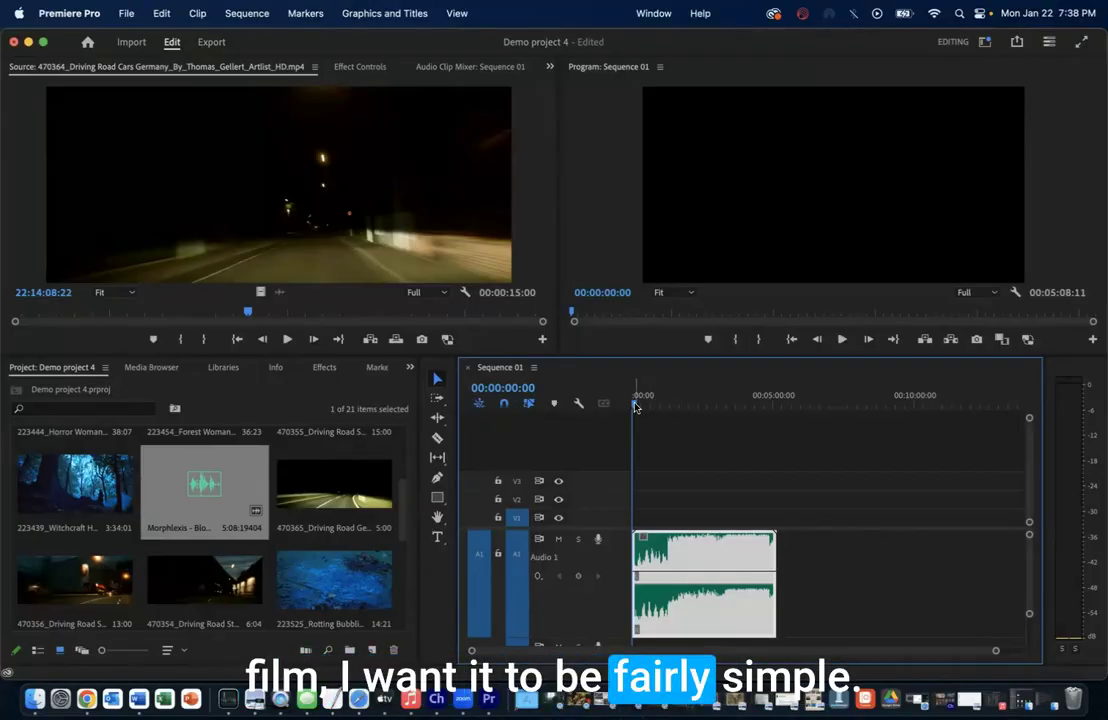
pyautogui.moveTo(635, 407); pyautogui.dragTo(655, 408)
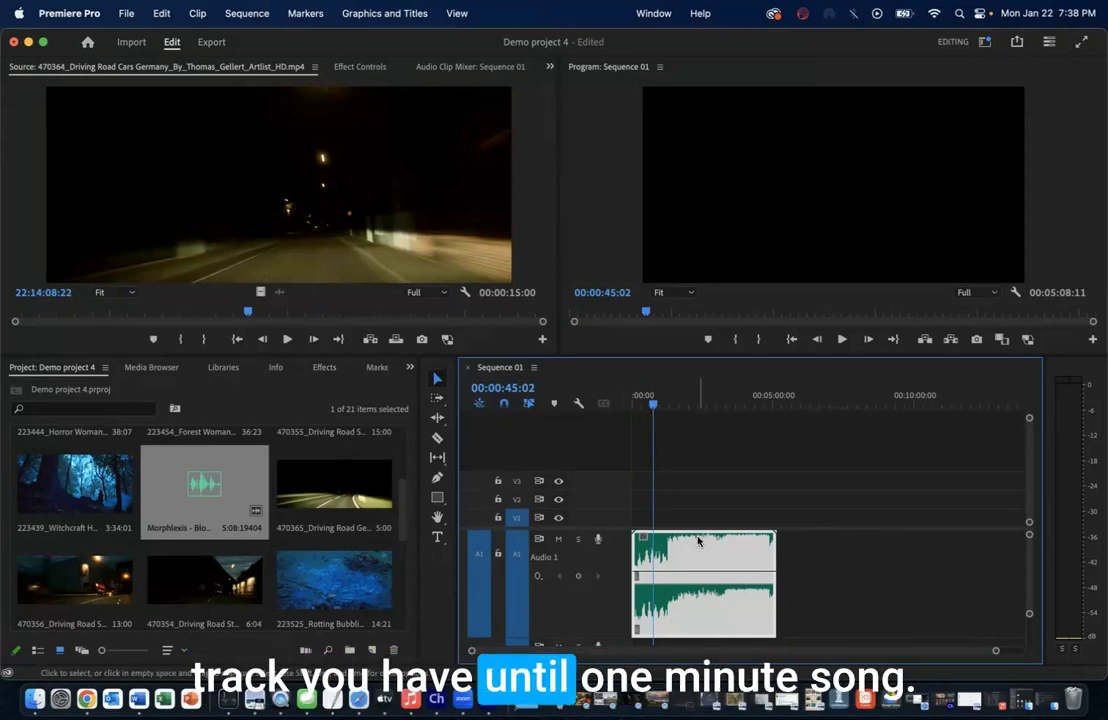
pyautogui.moveTo(661, 405)
pyautogui.mouseDown()
pyautogui.moveTo(717, 407)
pyautogui.moveTo(681, 405)
pyautogui.mouseUp()
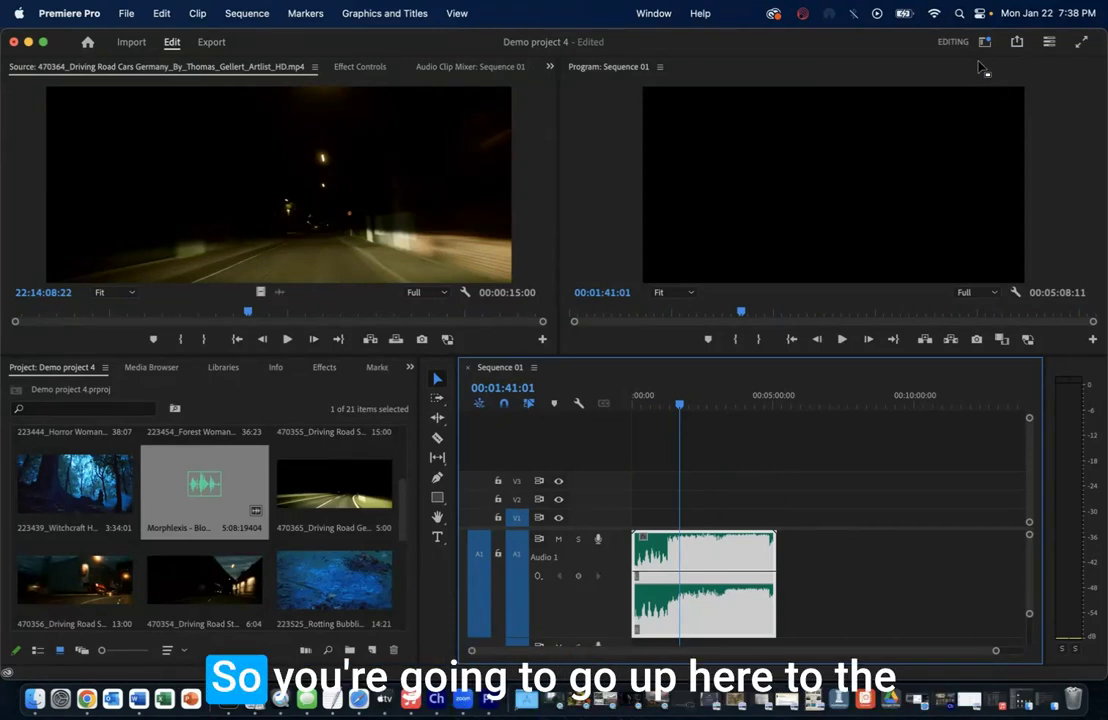
# - Switch to the Essentials workspace and remix the song on track A1 to a target duration of 1:00:00
pyautogui.click(984, 42)
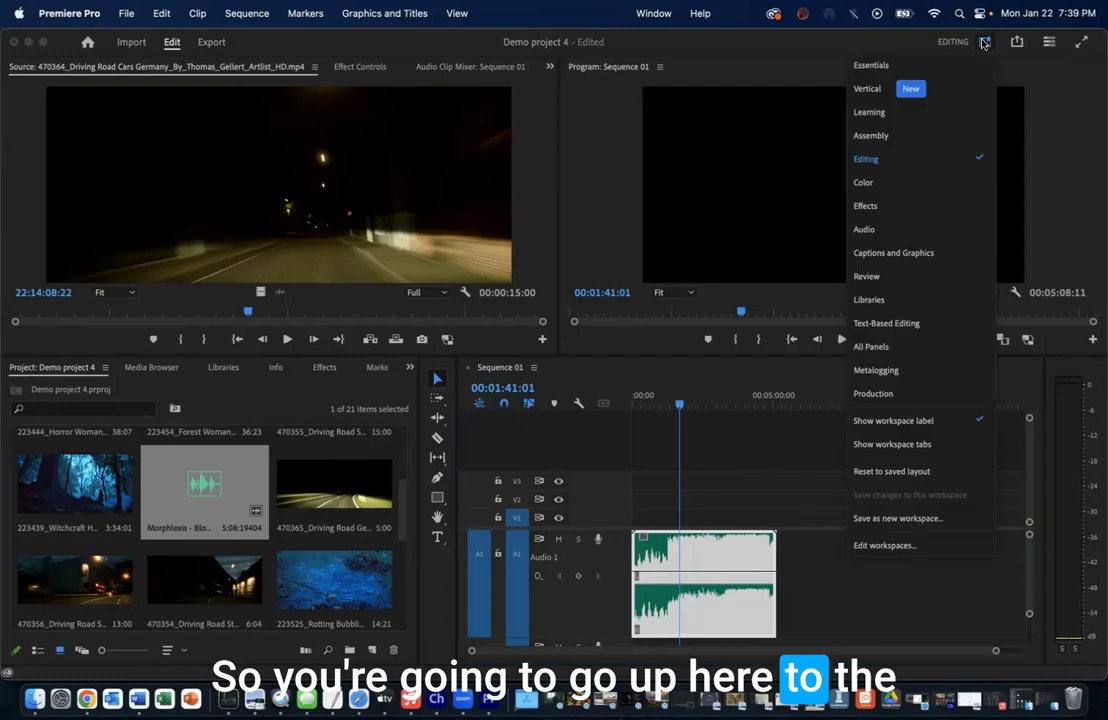
pyautogui.click(868, 67)
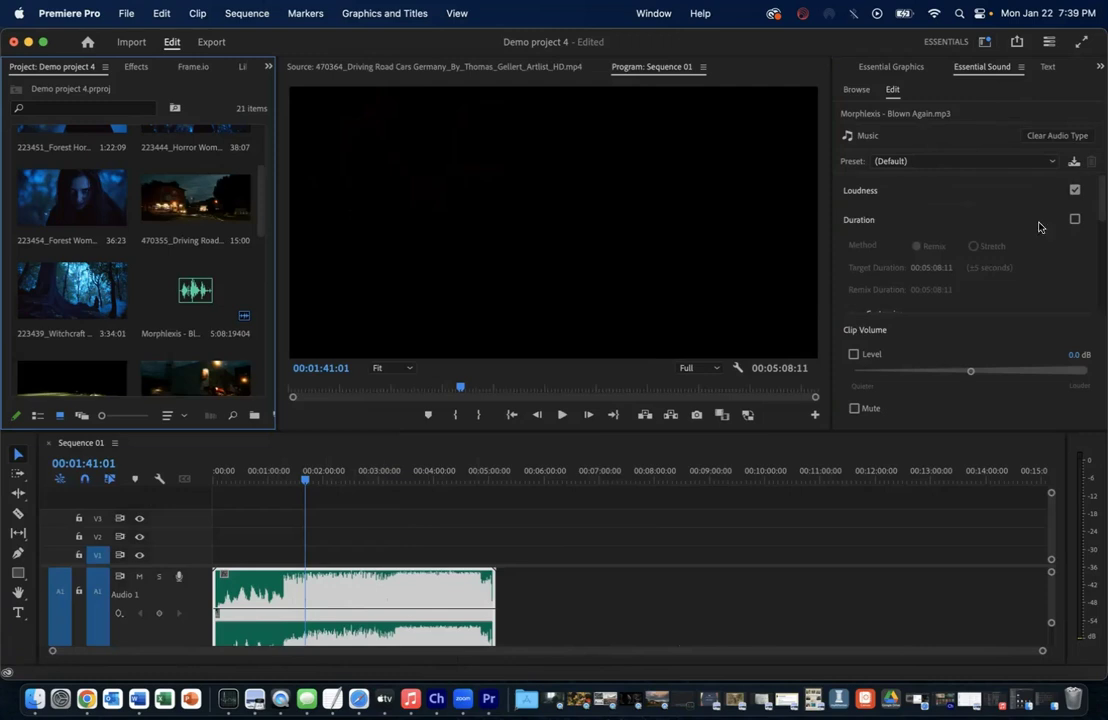
pyautogui.click(1075, 220)
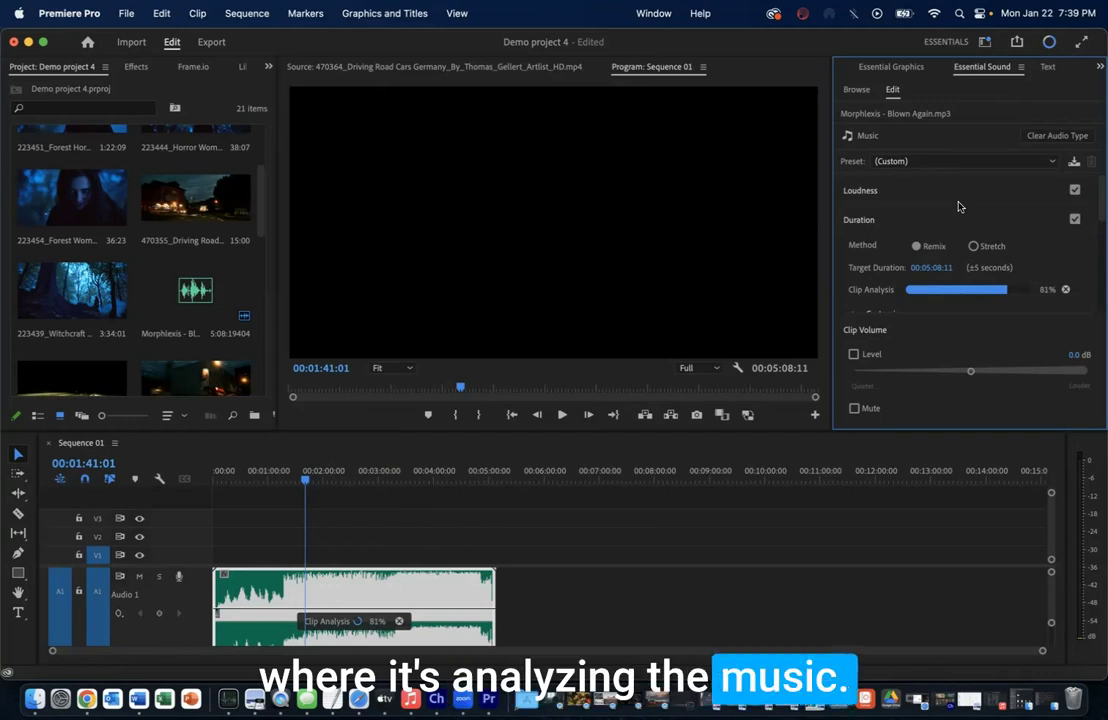
pyautogui.click(929, 269)
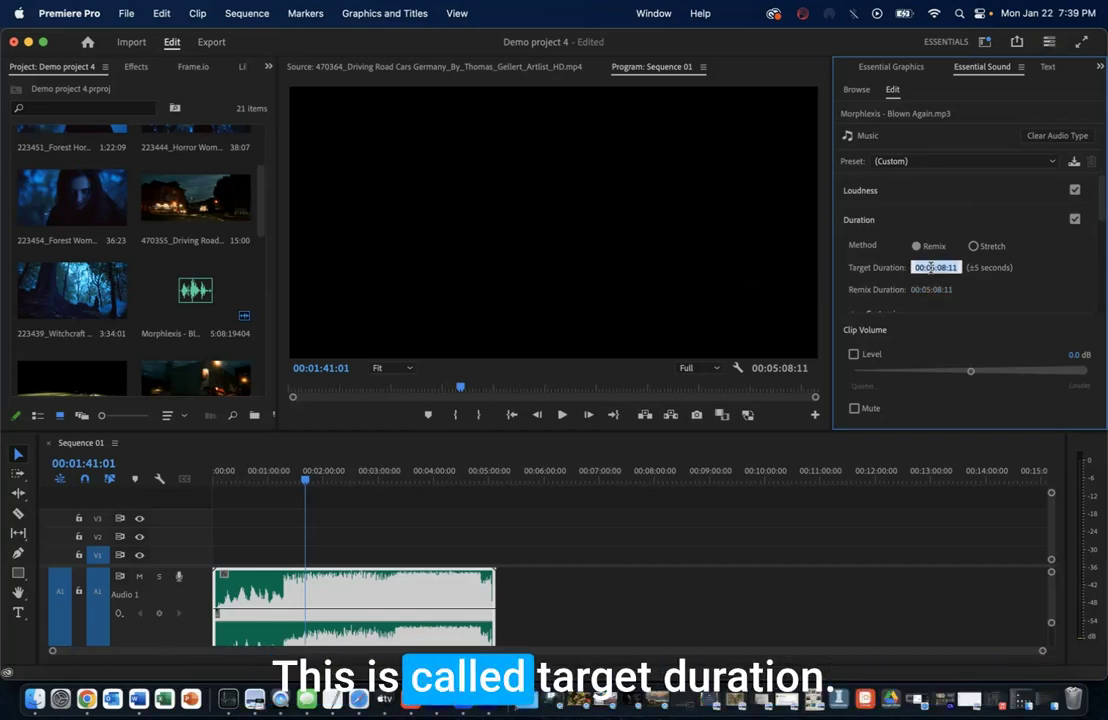
pyautogui.write('1')
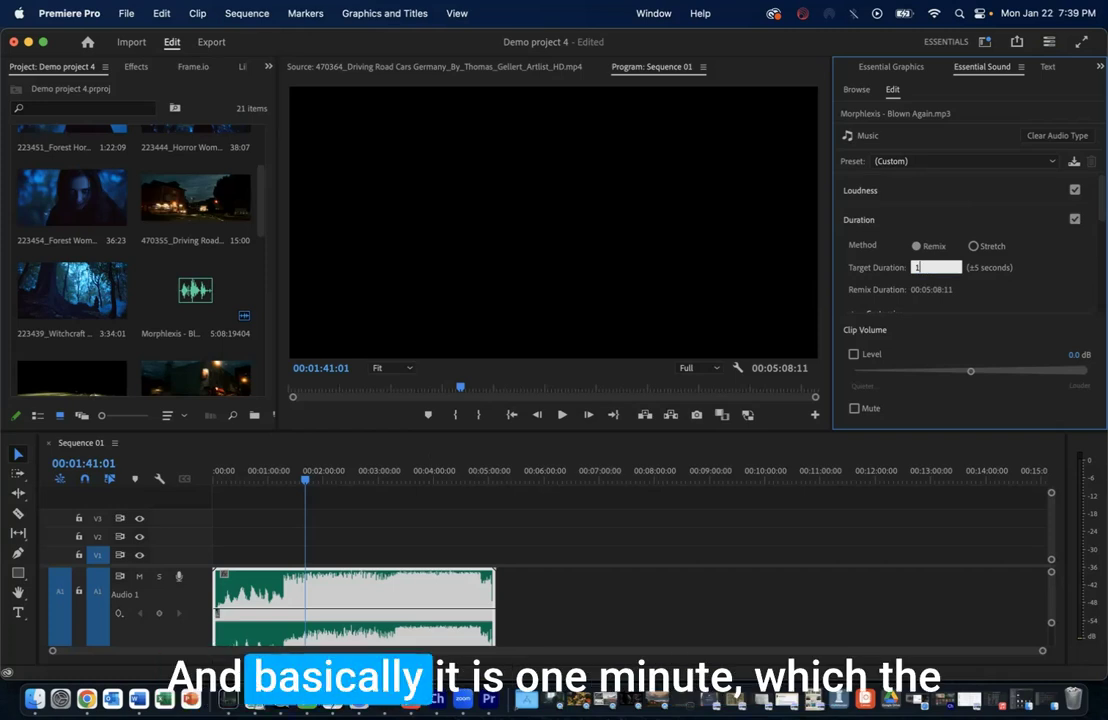
pyautogui.write(':00:00')
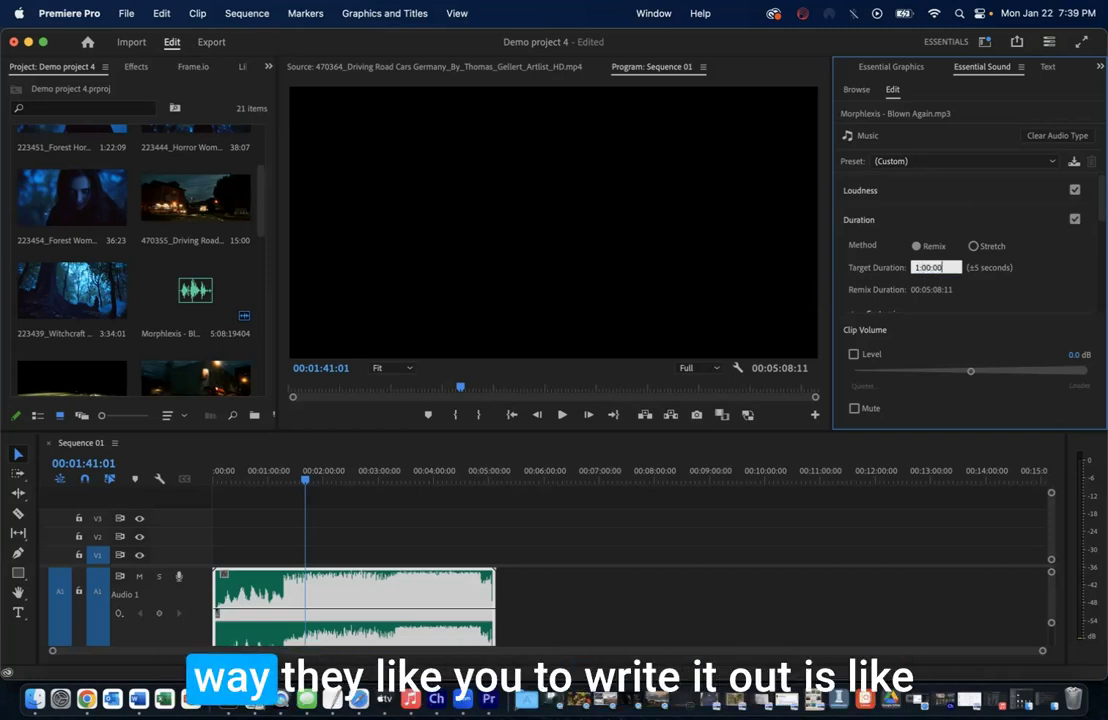
pyautogui.press('Return')
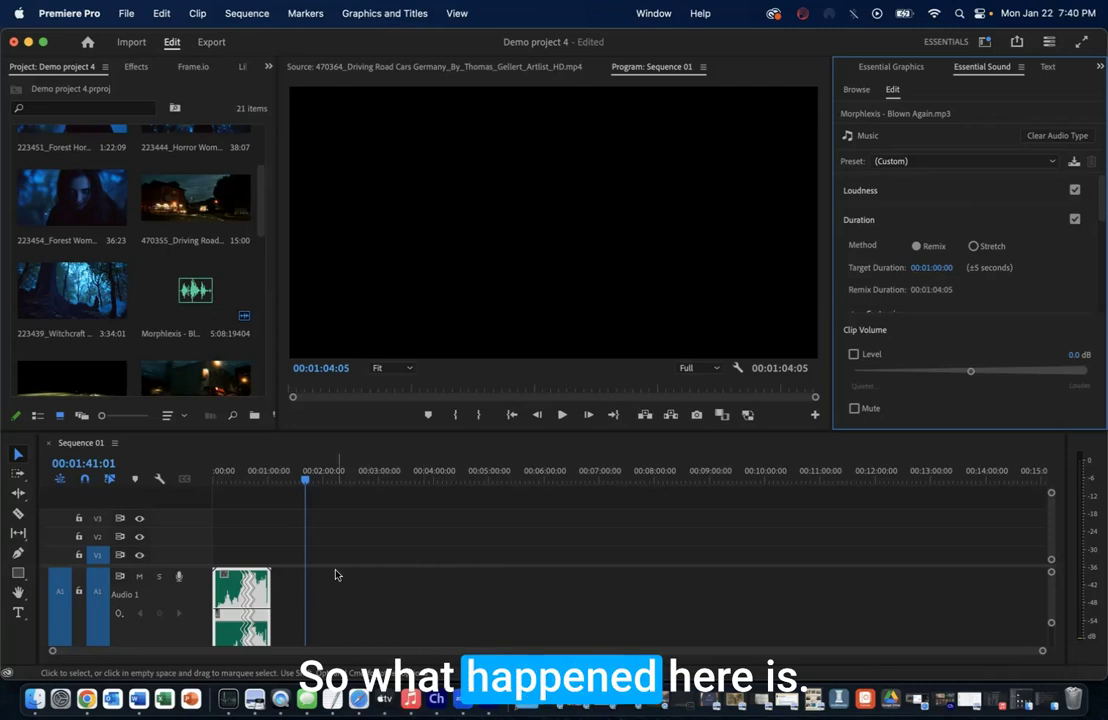
# - Inspect the remixed song's waveform and cut points, checking its ending around the one-minute mark and moving back to about 44 seconds
pyautogui.scroll(3, 287, 568)
pyautogui.scroll(5, 287, 568)
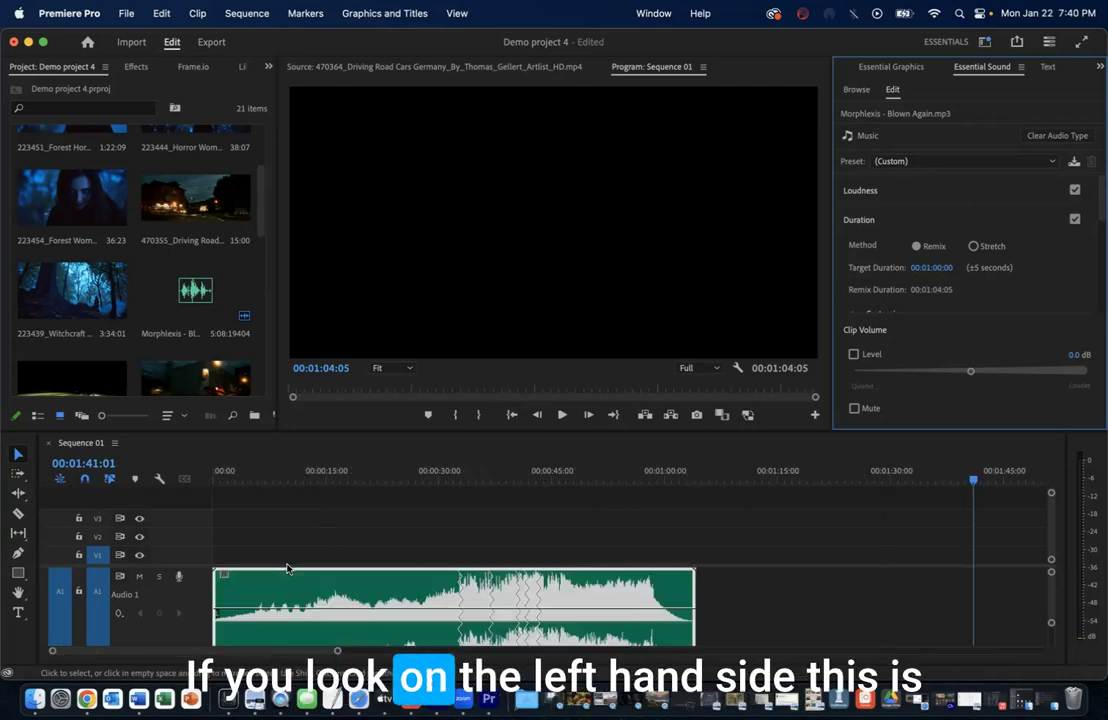
pyautogui.scroll(2, 306, 578)
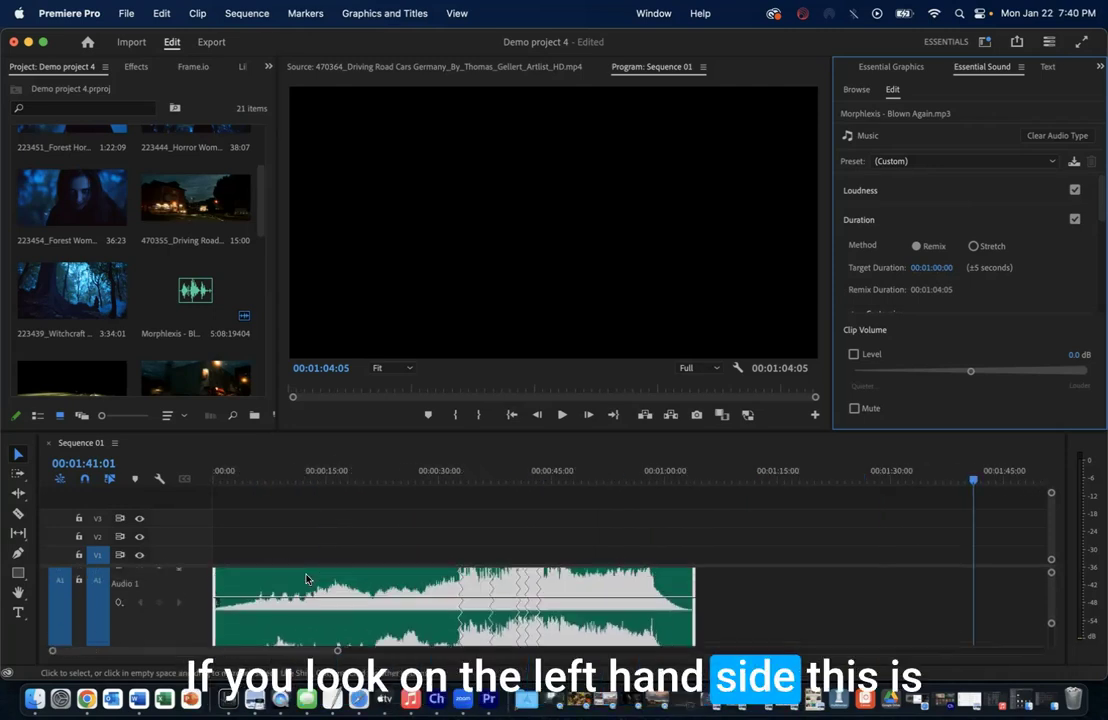
pyautogui.click(698, 476)
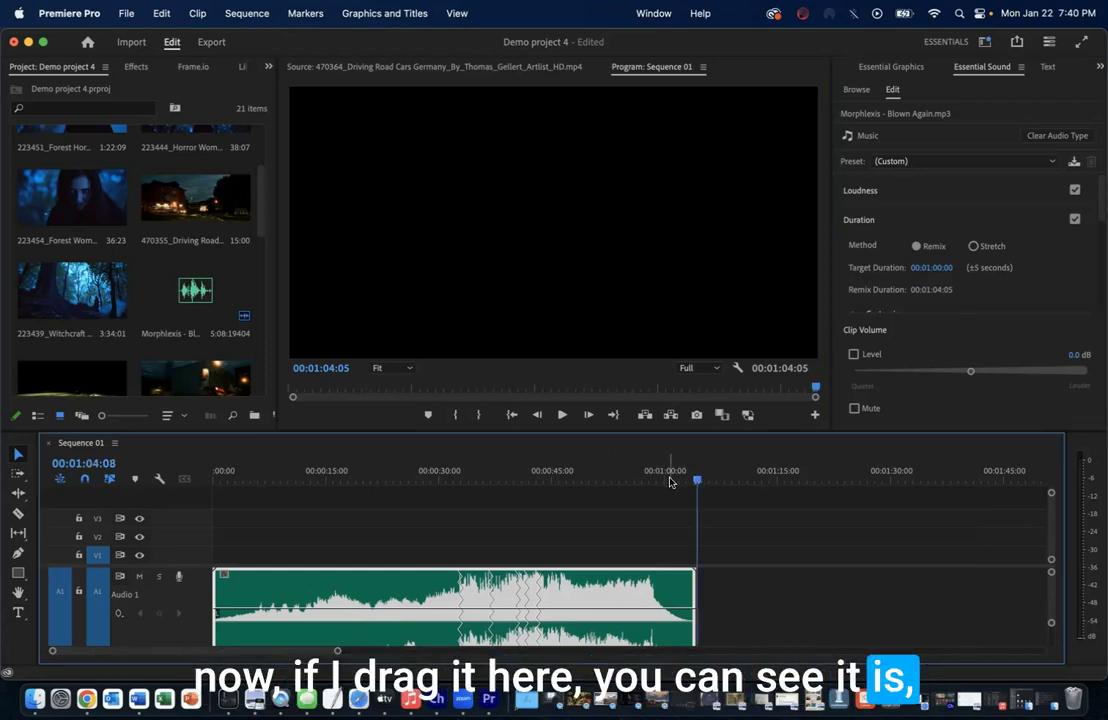
pyautogui.click(664, 480)
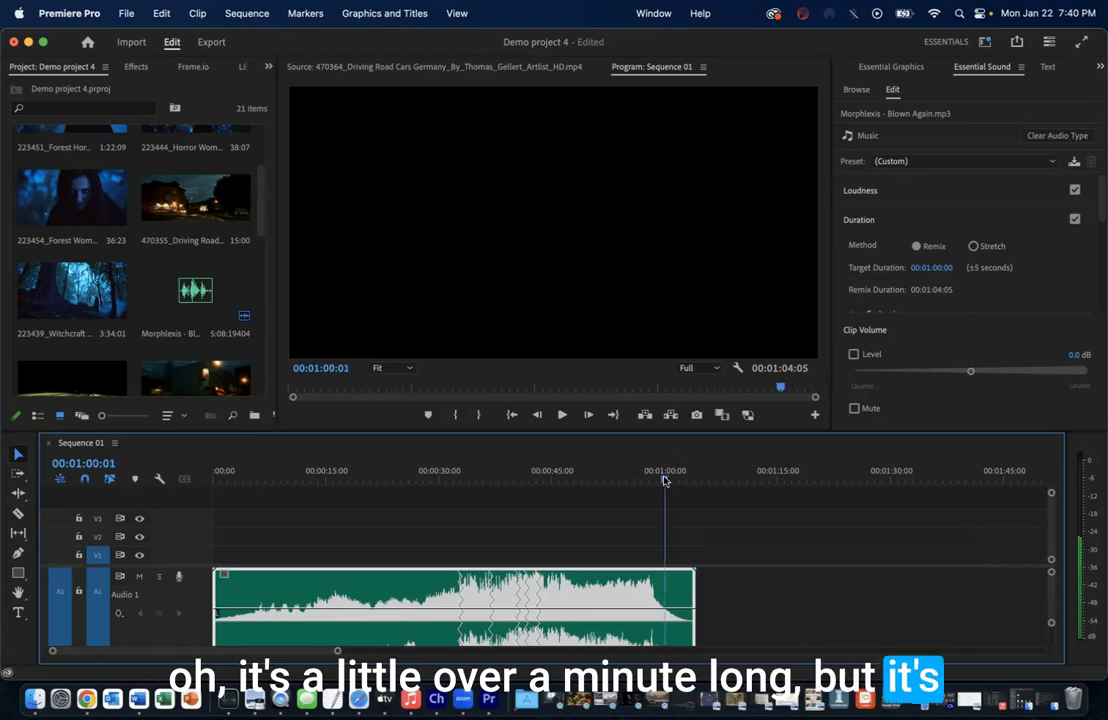
pyautogui.click(681, 481)
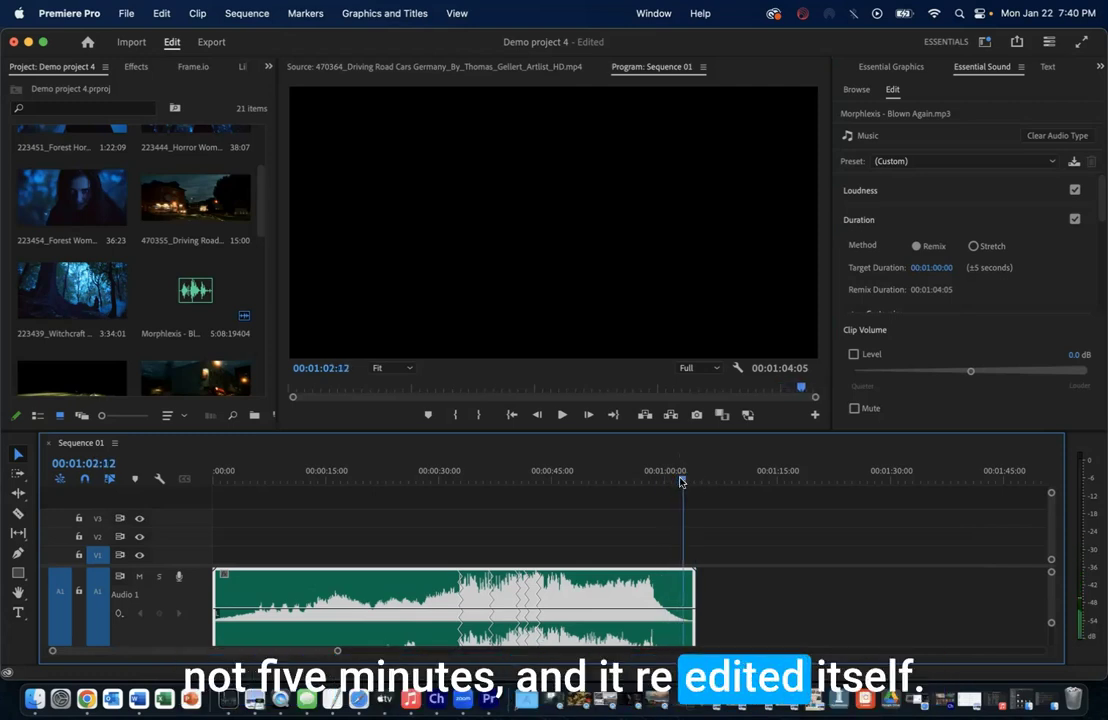
pyautogui.scroll(-1, 520, 605)
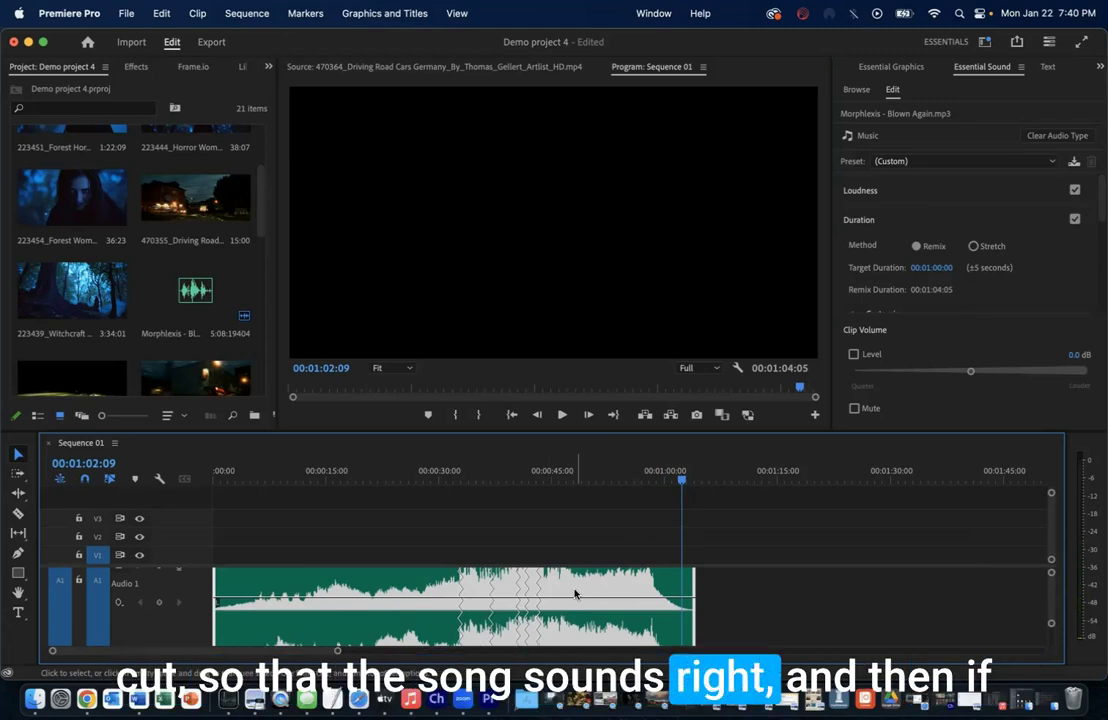
pyautogui.moveTo(680, 482); pyautogui.dragTo(560, 494)
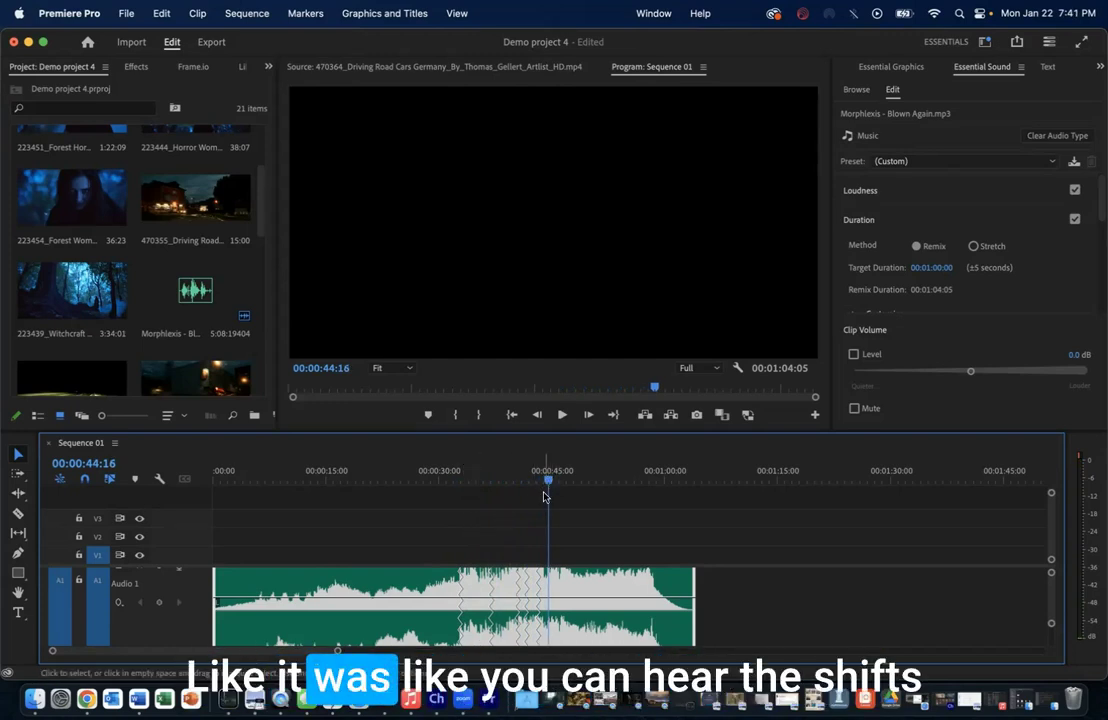
pyautogui.click(547, 481)
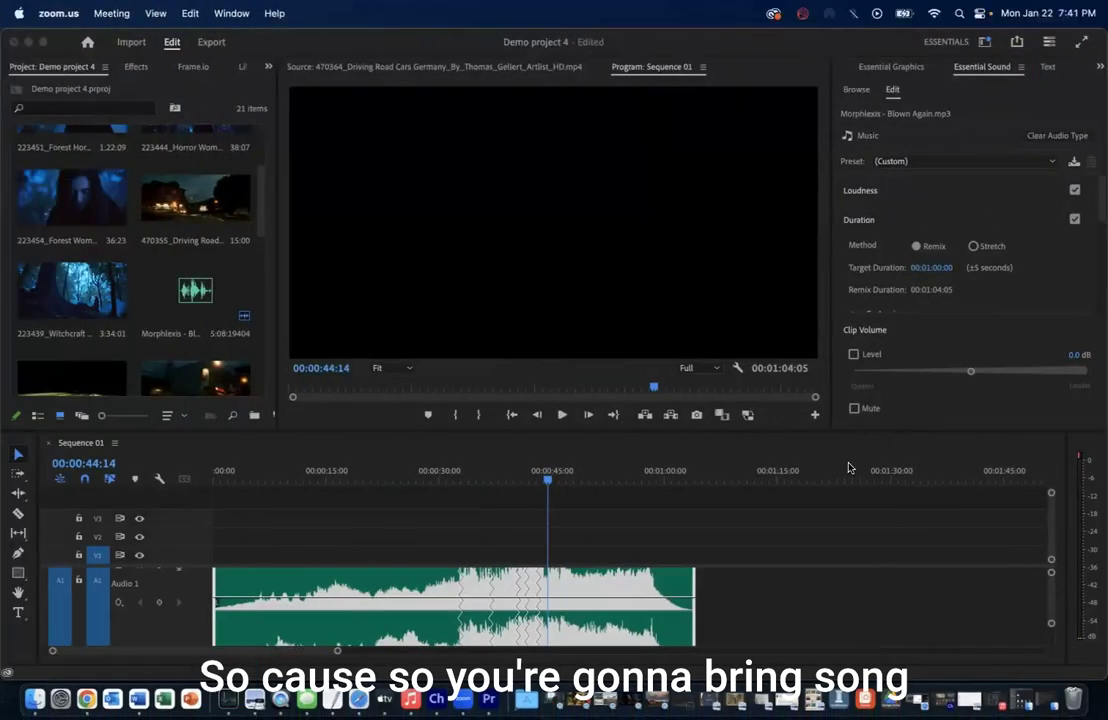
# - Delete the remixed song from track A1 and place the original Morphlexis song at the sequence start again
pyautogui.click(655, 599)
pyautogui.press('Delete')
pyautogui.moveTo(195, 290)
pyautogui.mouseDown()
pyautogui.moveTo(267, 605)
pyautogui.moveTo(215, 610)
pyautogui.mouseUp()
pyautogui.click(452, 590)
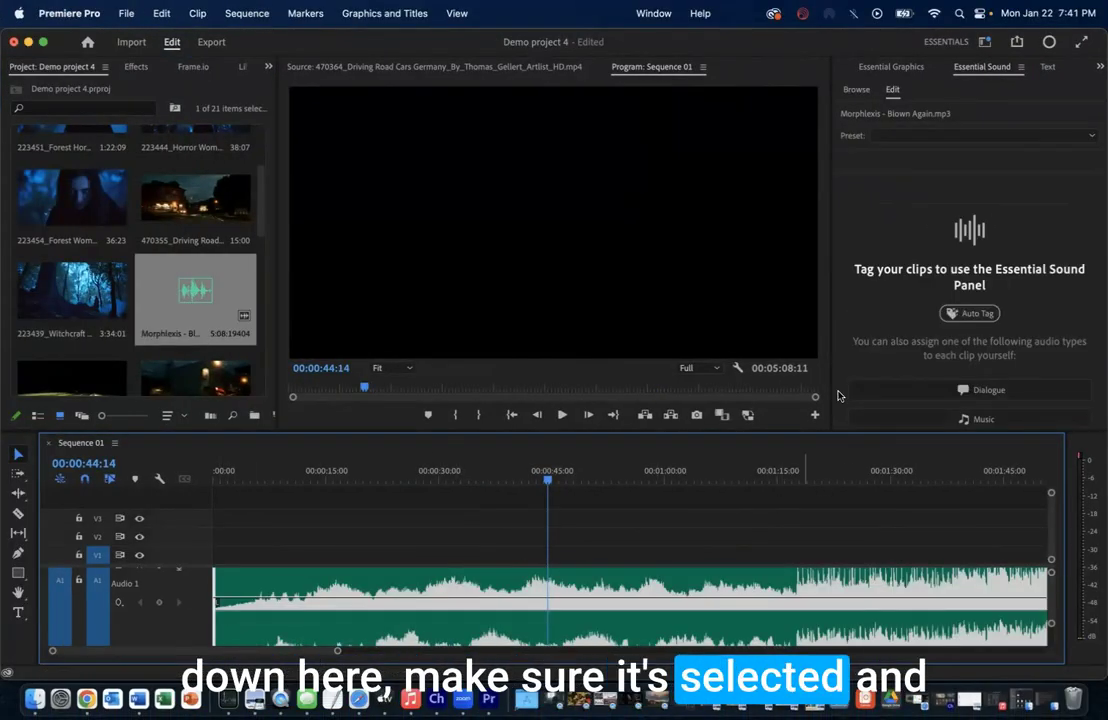
# - Tag the song as Music, enable its Duration setting and remix it to a target duration of 1:00:00
pyautogui.click(976, 419)
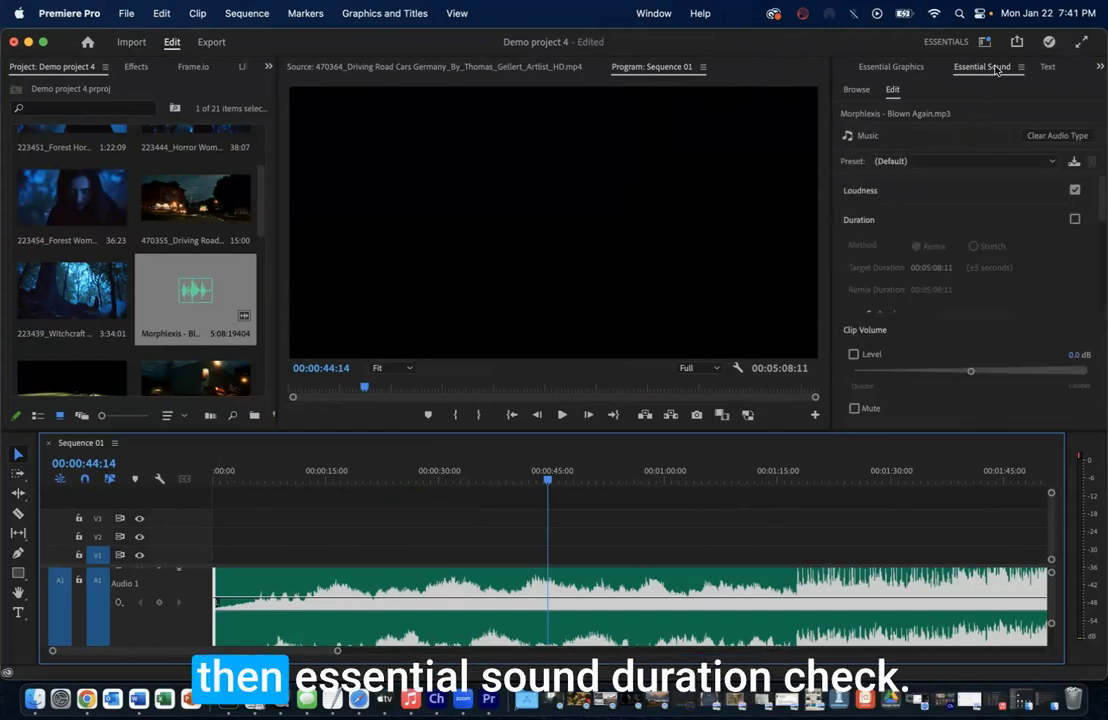
pyautogui.click(1075, 220)
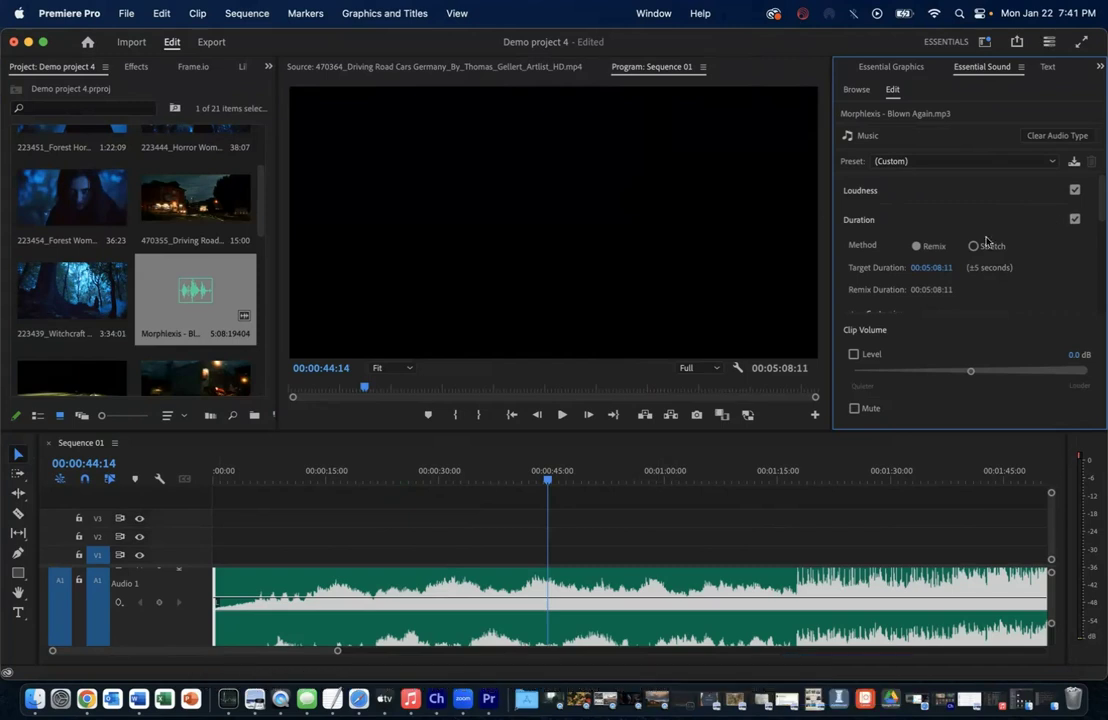
pyautogui.click(934, 268)
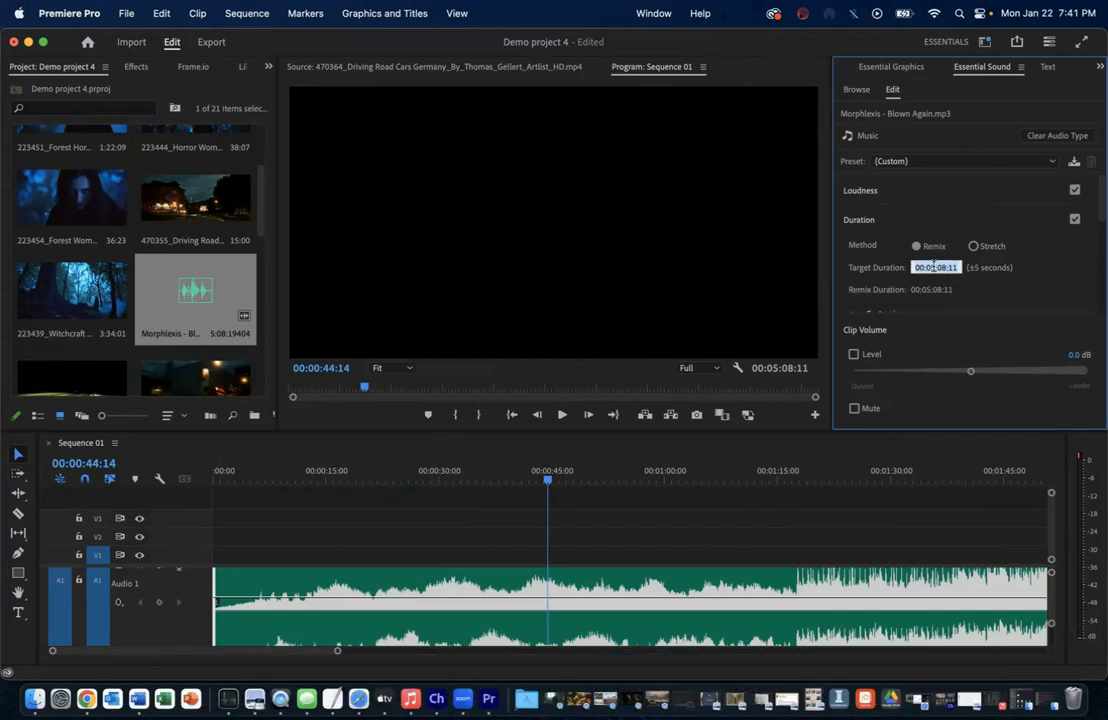
pyautogui.write('1')
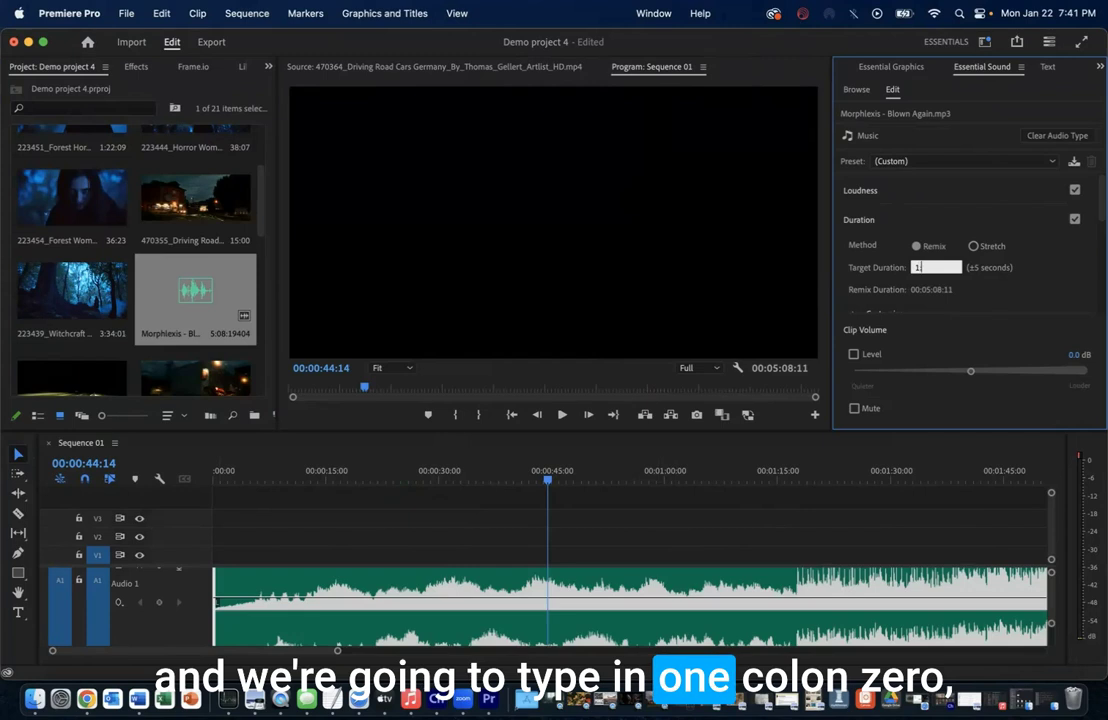
pyautogui.write(':00')
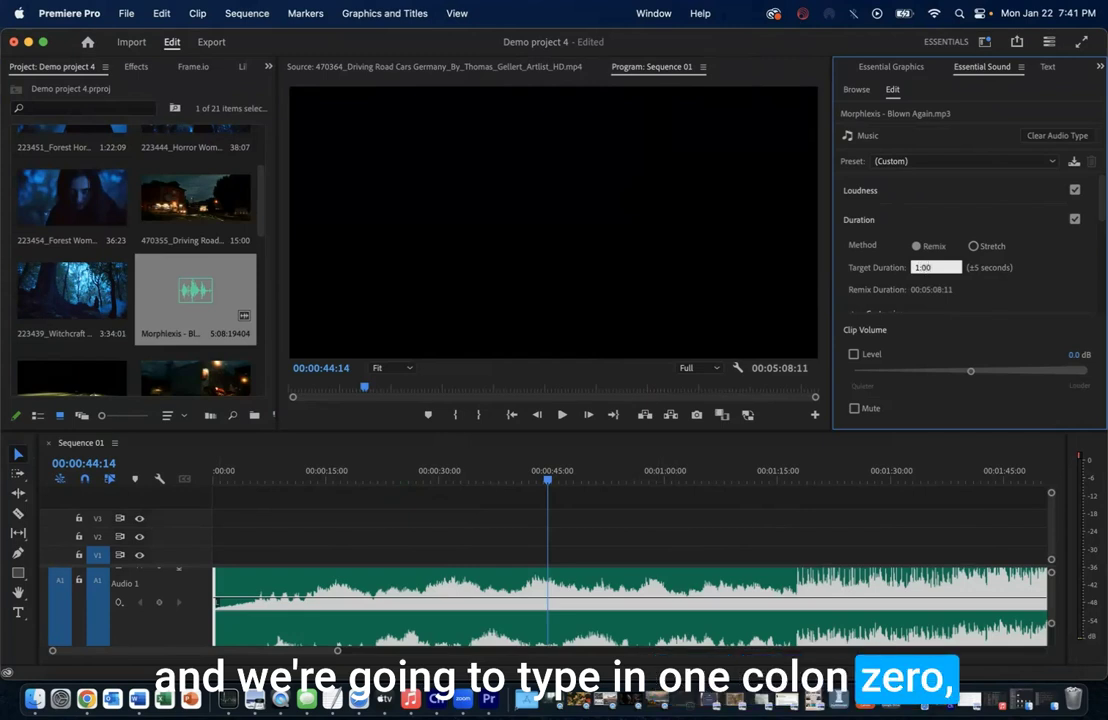
pyautogui.write(':00')
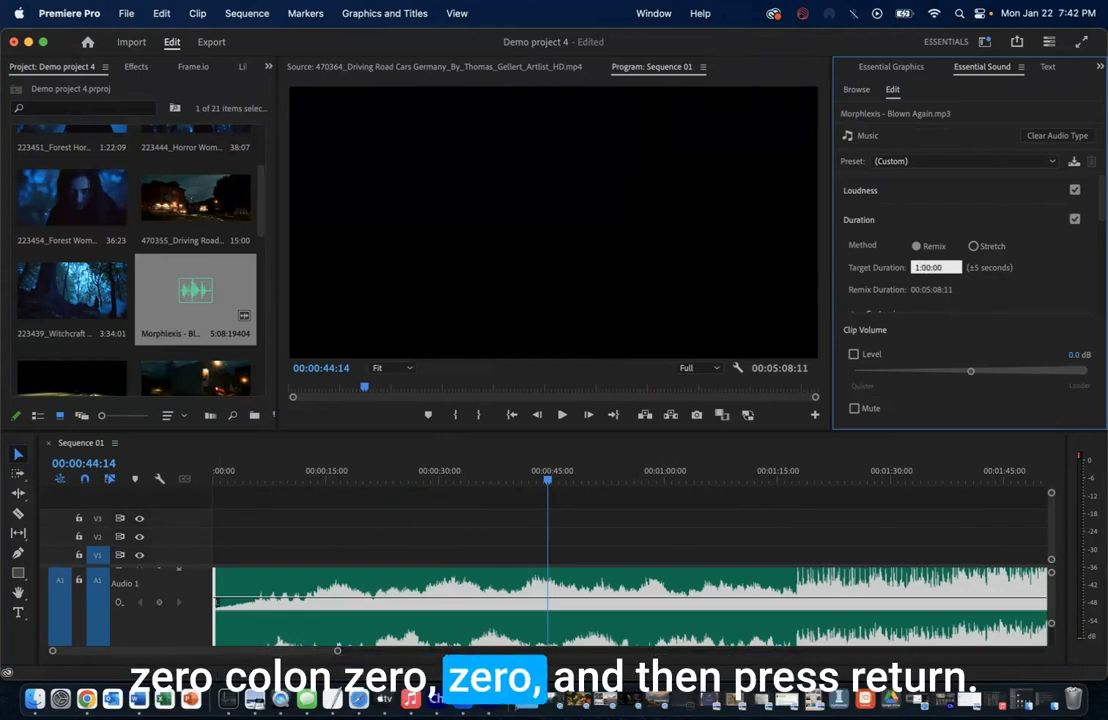
pyautogui.press('Return')
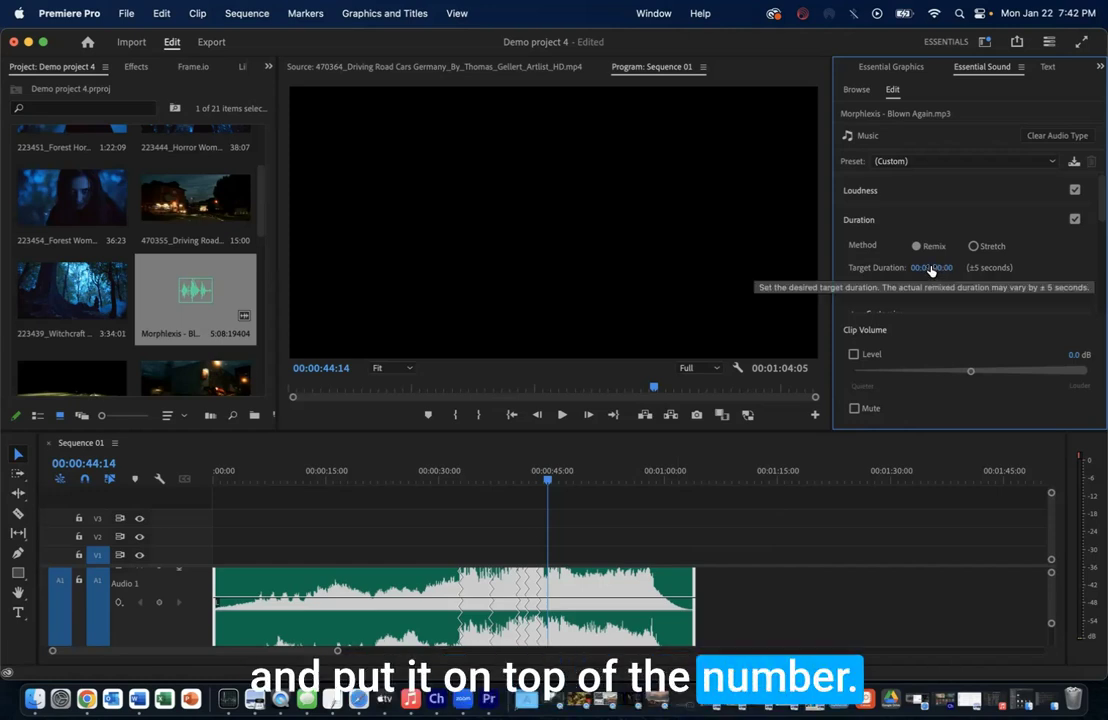
# - Try a longer remix target duration of about 1:32 for the song, and return it to 1:00:00
pyautogui.moveTo(931, 268); pyautogui.dragTo(952, 495)
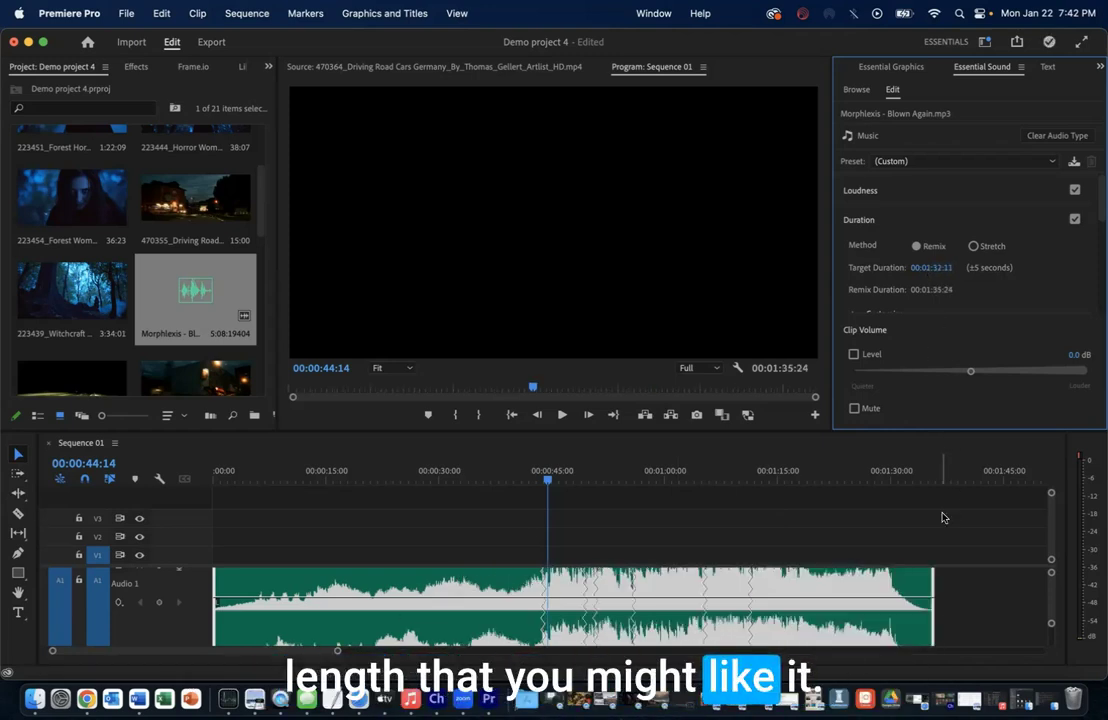
pyautogui.moveTo(931, 268); pyautogui.dragTo(938, 268)
pyautogui.moveTo(931, 268); pyautogui.dragTo(943, 268)
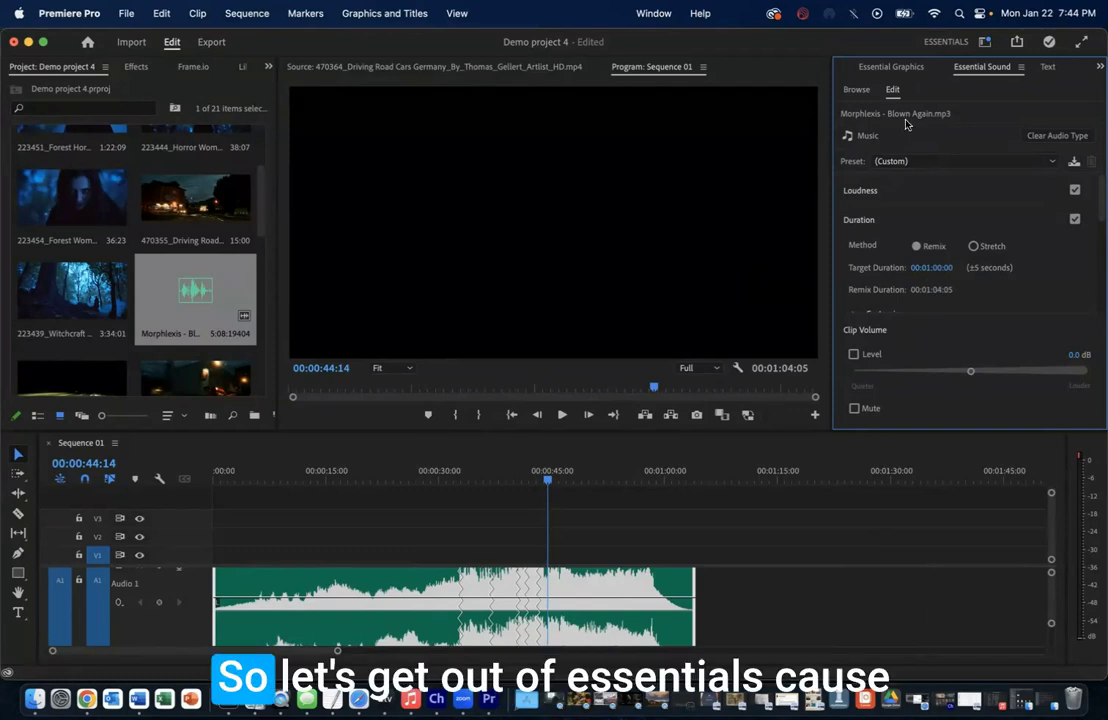
# - Switch back to the Editing workspace and enlarge the media and timeline area by shrinking the monitors above it
pyautogui.click(985, 43)
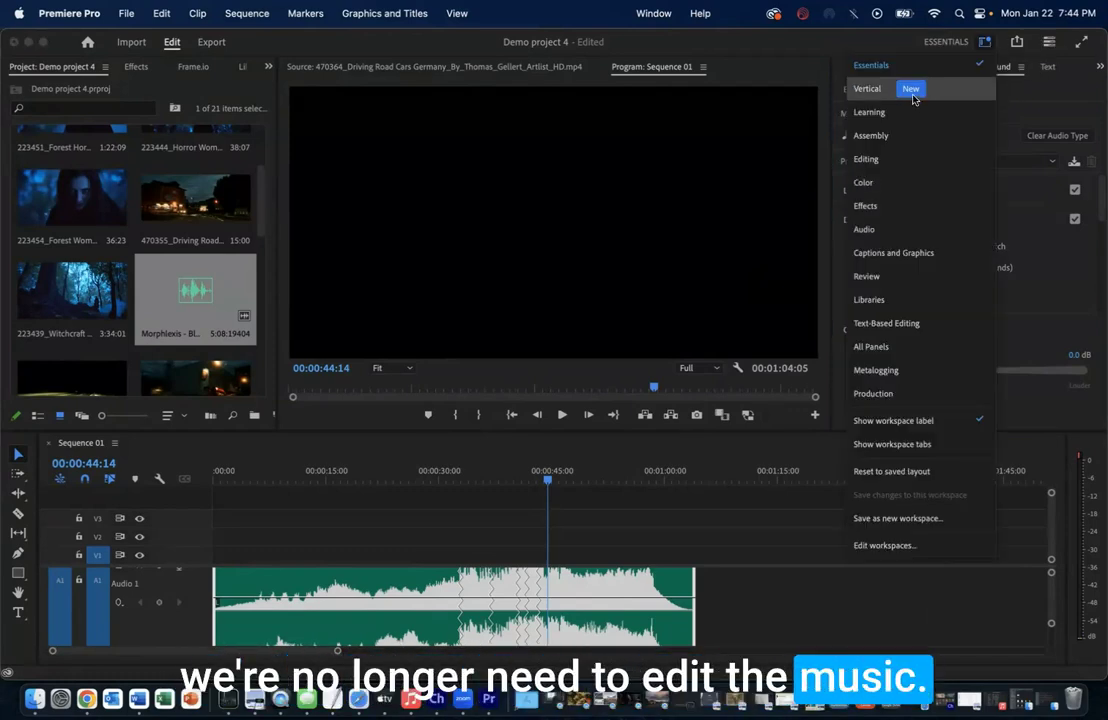
pyautogui.click(887, 159)
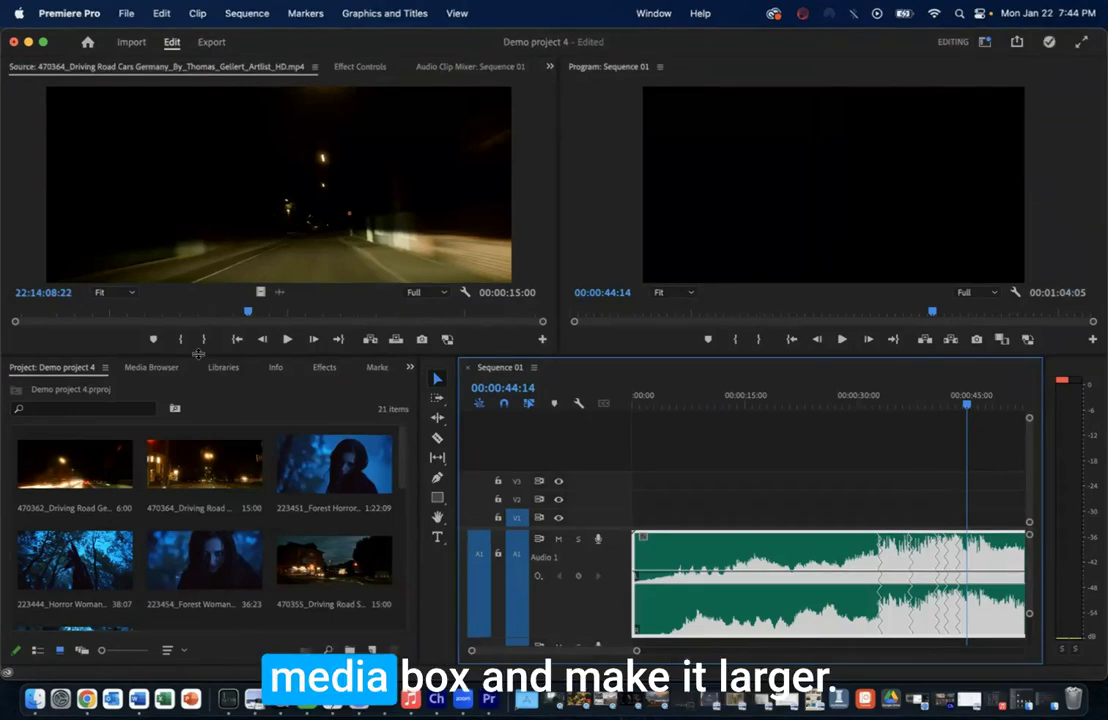
pyautogui.moveTo(200, 357)
pyautogui.mouseDown()
pyautogui.moveTo(202, 333)
pyautogui.moveTo(212, 362)
pyautogui.mouseUp()
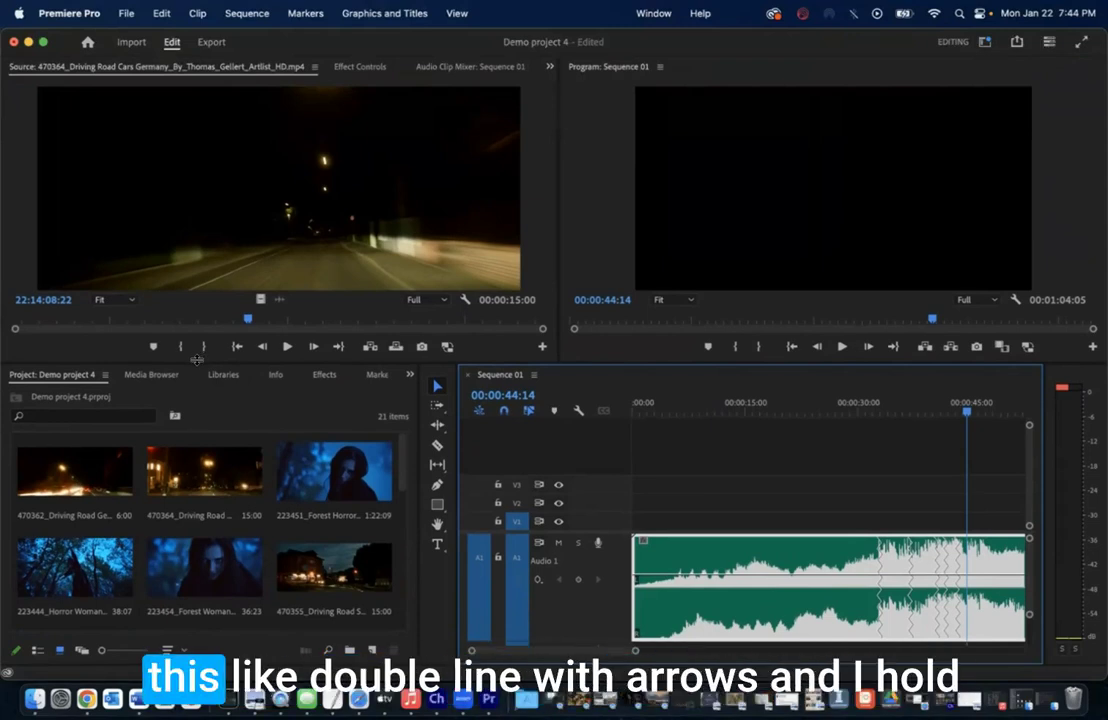
pyautogui.moveTo(197, 360); pyautogui.dragTo(228, 220)
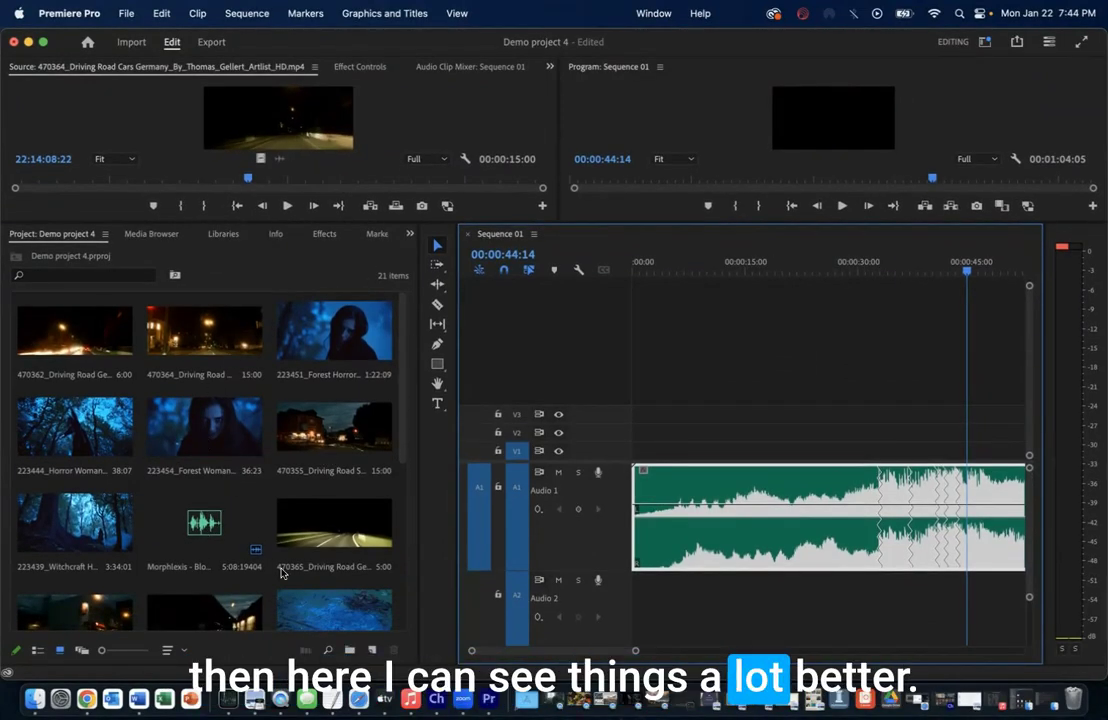
# - Look through the footage in the project bin and listen to the opening seconds of the song
pyautogui.scroll(-3, 290, 520)
pyautogui.scroll(3, 295, 500)
pyautogui.scroll(-3, 305, 461)
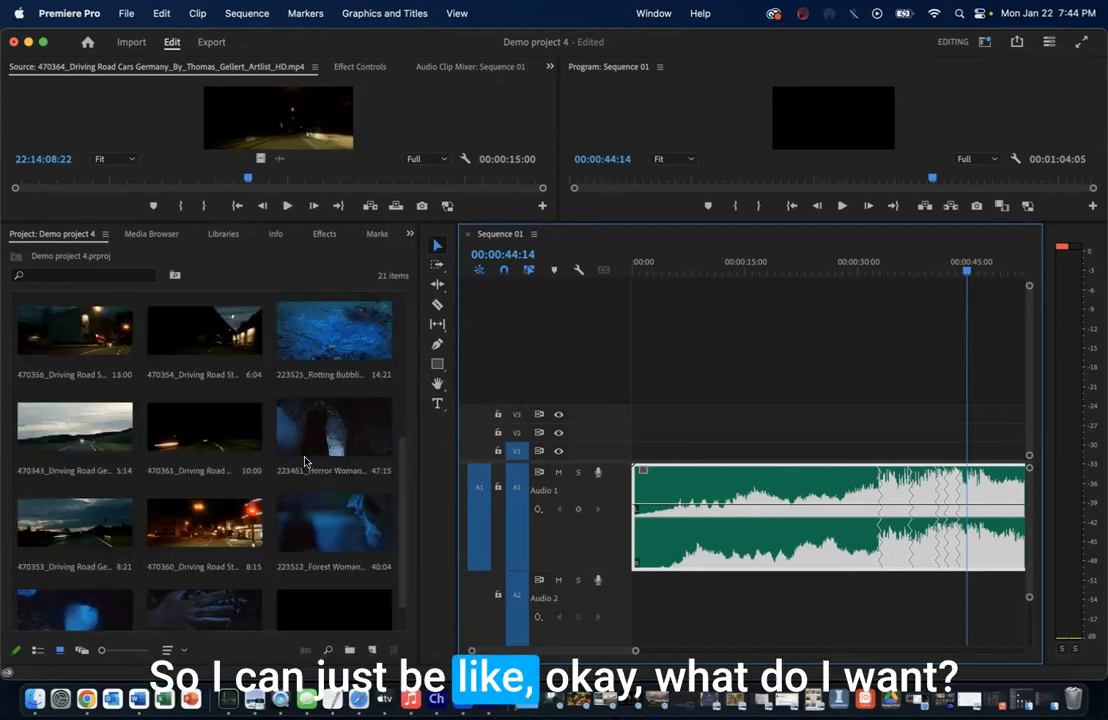
pyautogui.scroll(-1, 305, 461)
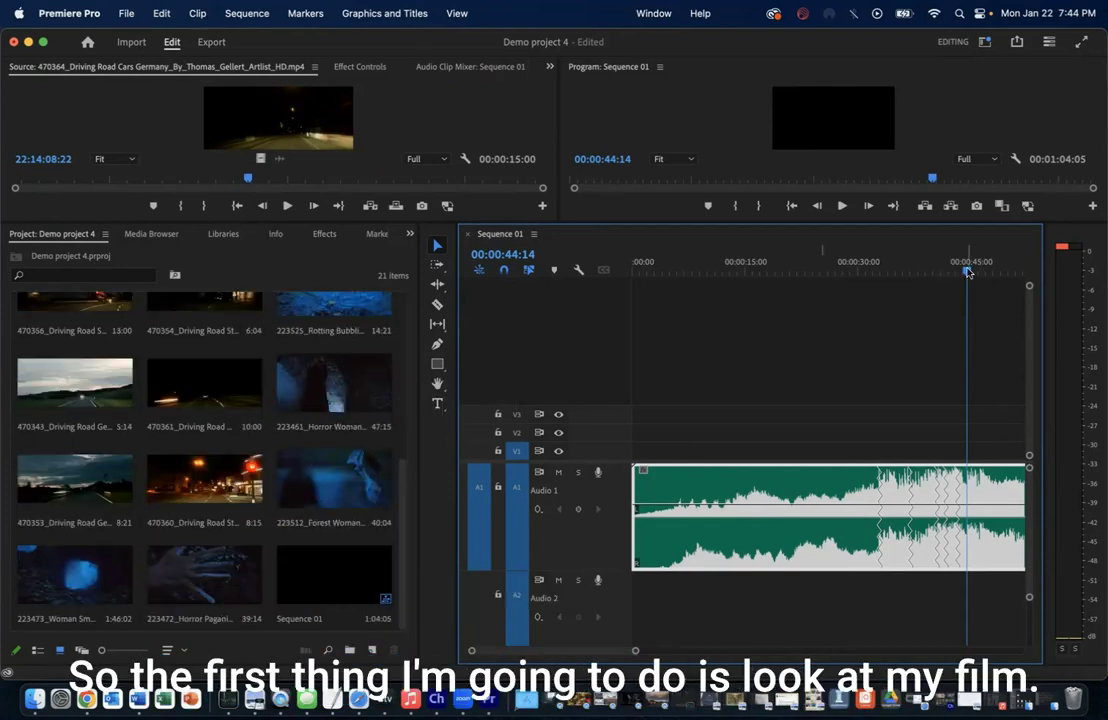
pyautogui.moveTo(967, 271); pyautogui.dragTo(640, 370)
pyautogui.scroll(-5, 735, 401)
pyautogui.scroll(5, 734, 401)
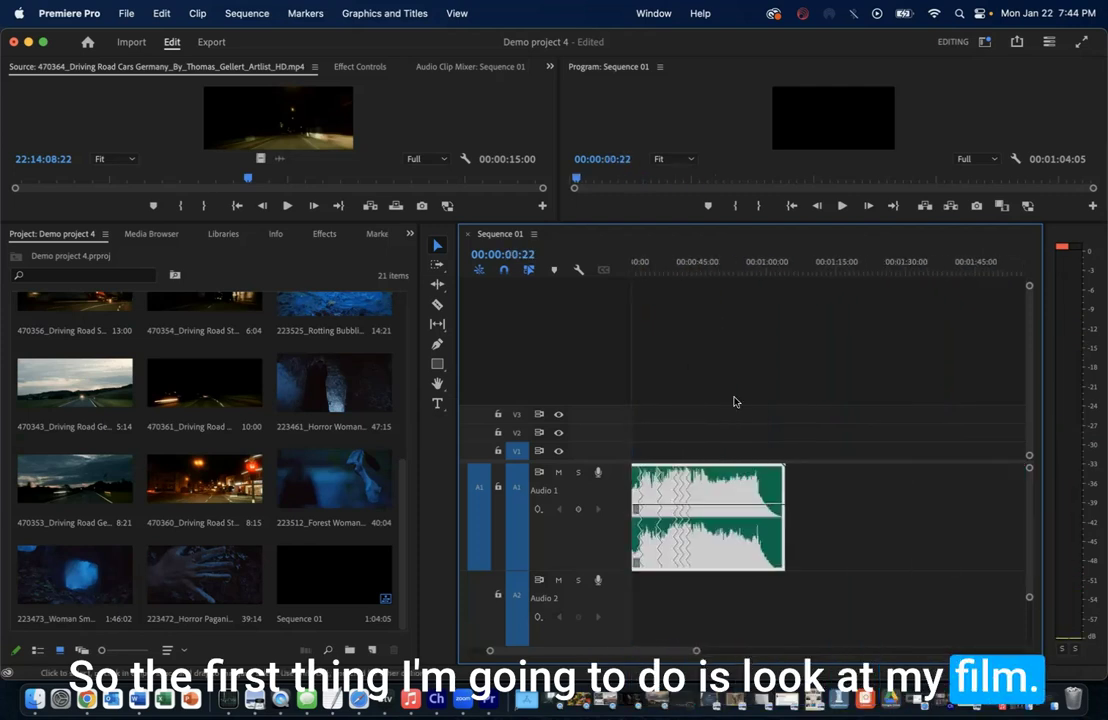
pyautogui.scroll(-2, 730, 402)
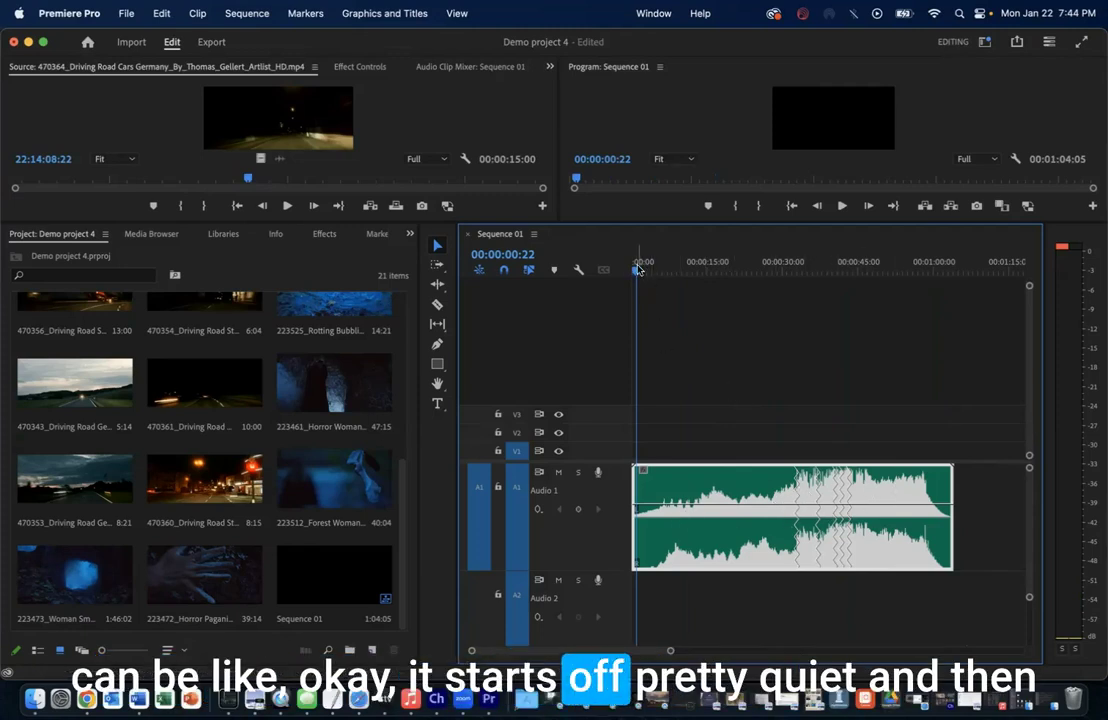
pyautogui.press('space')
pyautogui.moveTo(660, 271)
pyautogui.mouseDown()
pyautogui.moveTo(789, 272)
pyautogui.moveTo(660, 273)
pyautogui.mouseUp()
pyautogui.press('space')
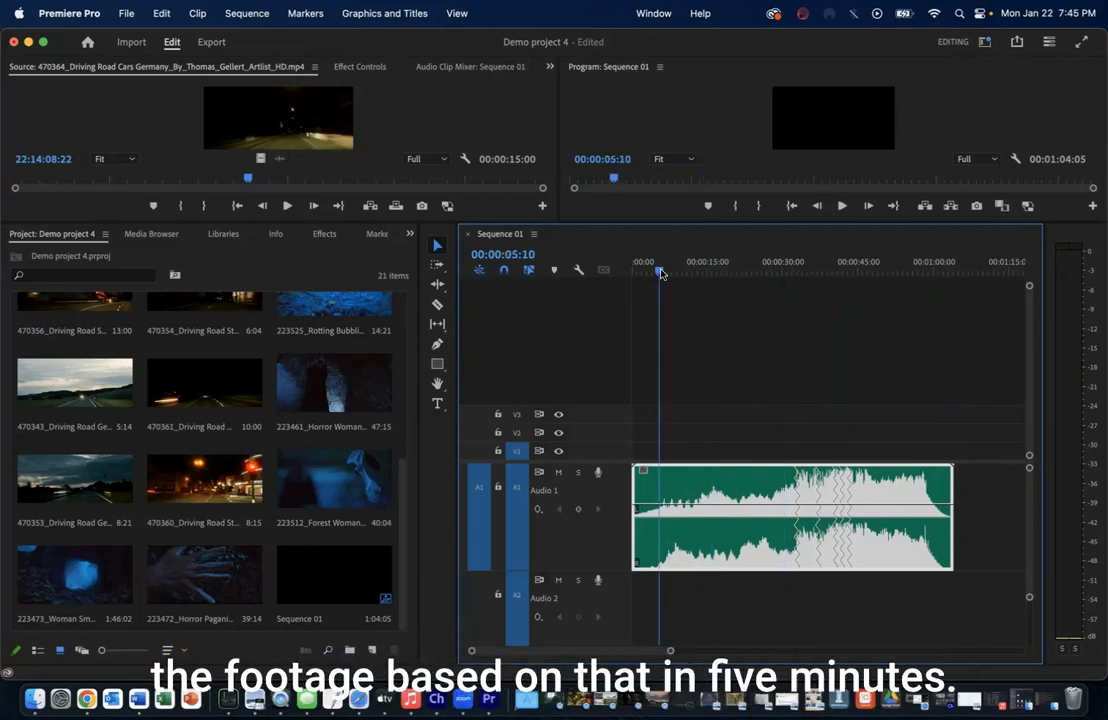
# - Place the 470343 Driving Road clip on track V1 starting at about 3 seconds, leaving black at the beginning
pyautogui.scroll(5, 235, 432)
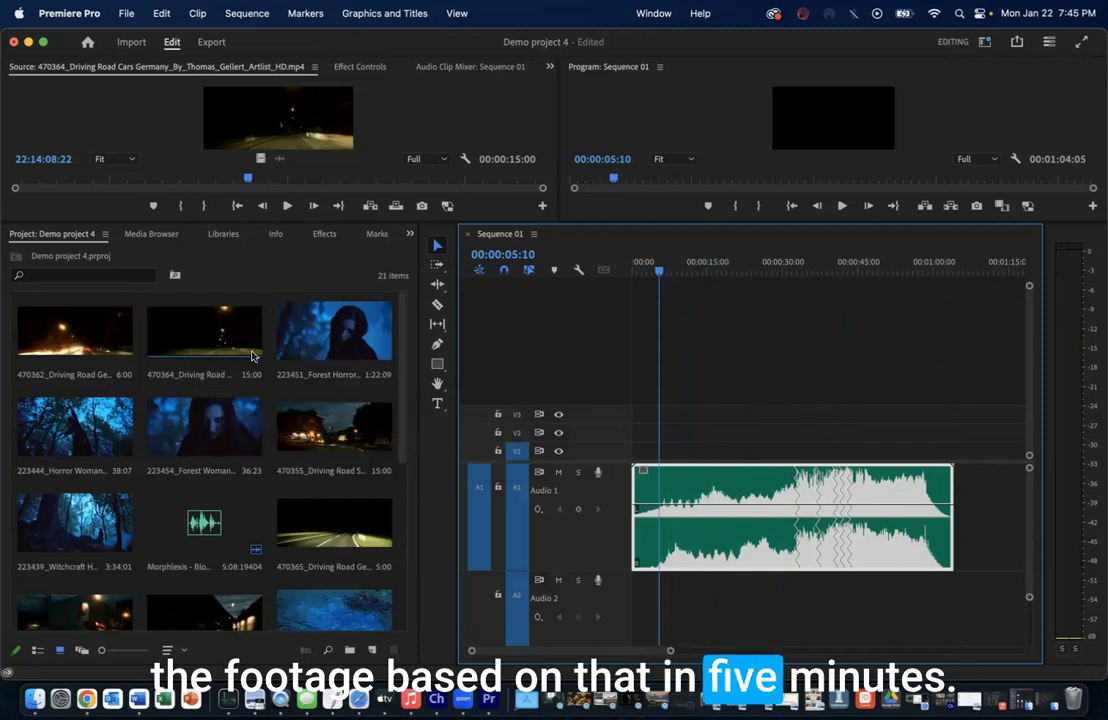
pyautogui.scroll(-2, 250, 455)
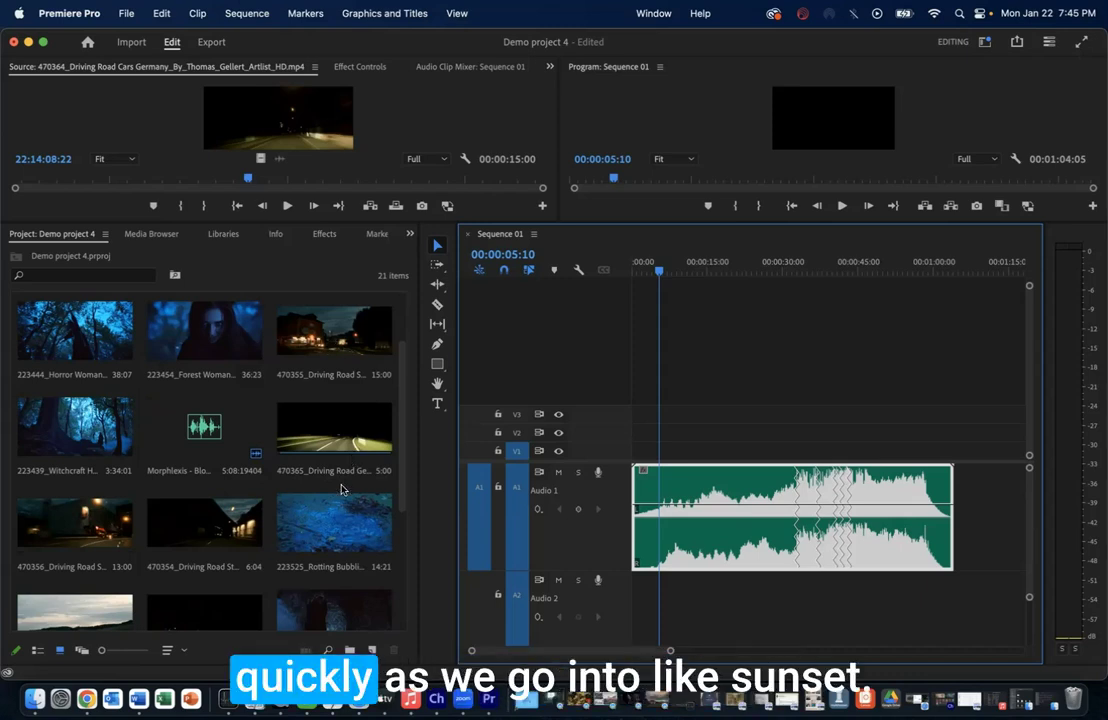
pyautogui.scroll(-5, 341, 489)
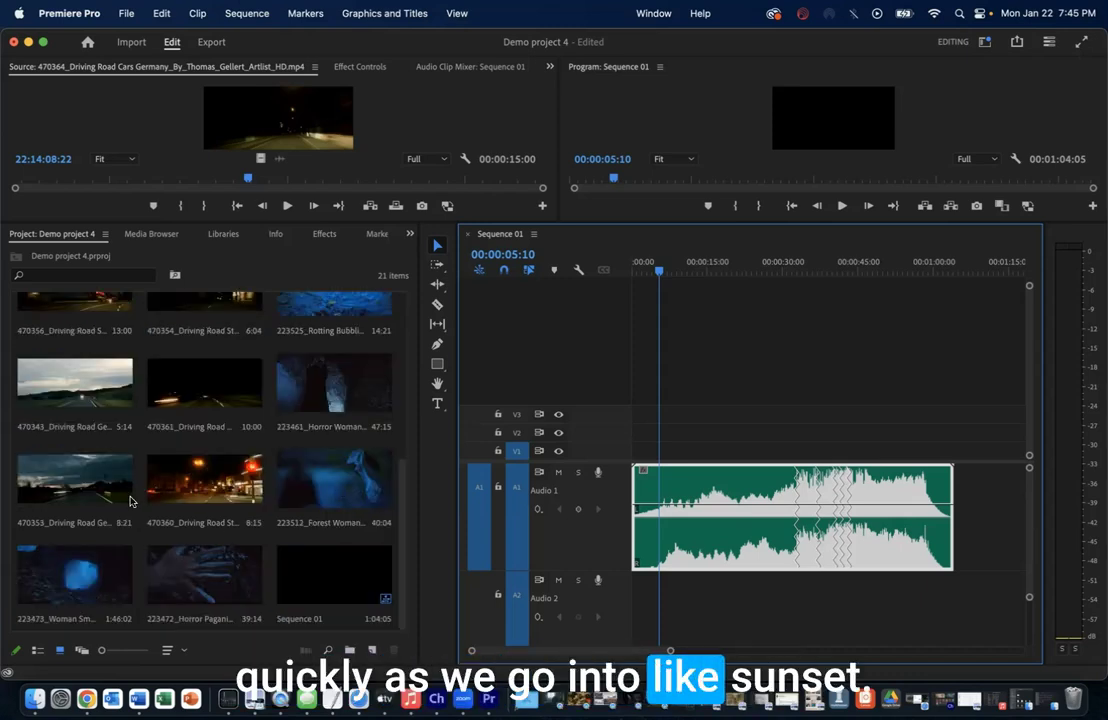
pyautogui.click(48, 376)
pyautogui.moveTo(187, 397); pyautogui.dragTo(661, 450)
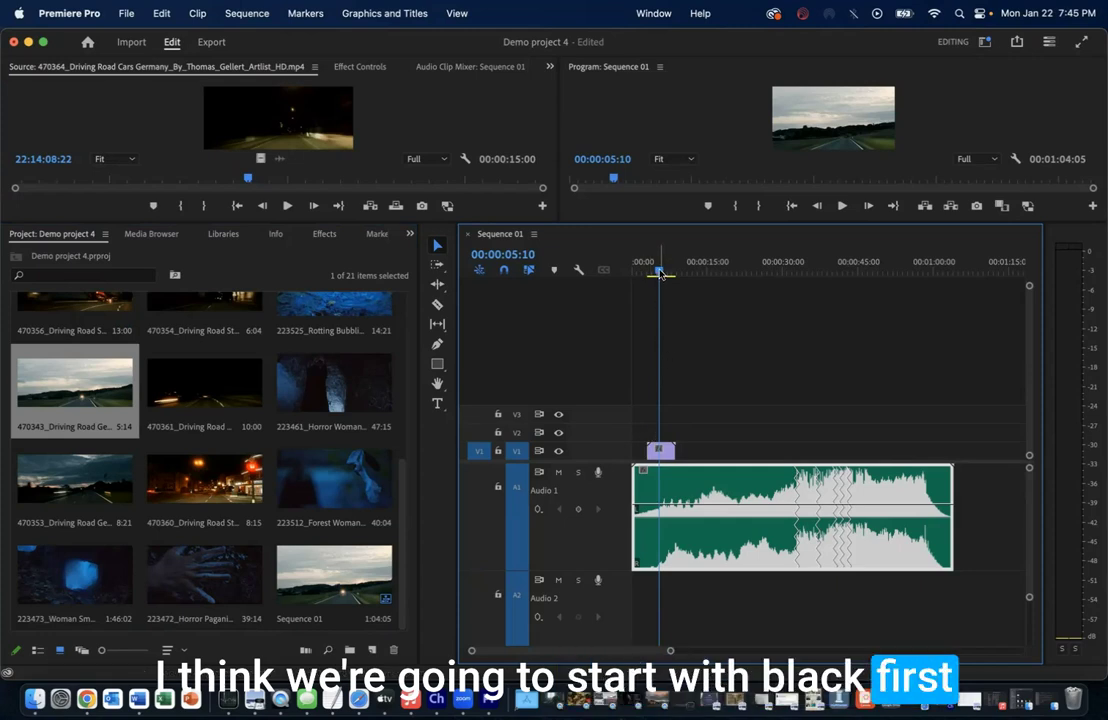
# - Enlarge the Source and Program monitors and play the sequence from the start through the first clip
pyautogui.moveTo(660, 273); pyautogui.dragTo(622, 276)
pyautogui.press('space')
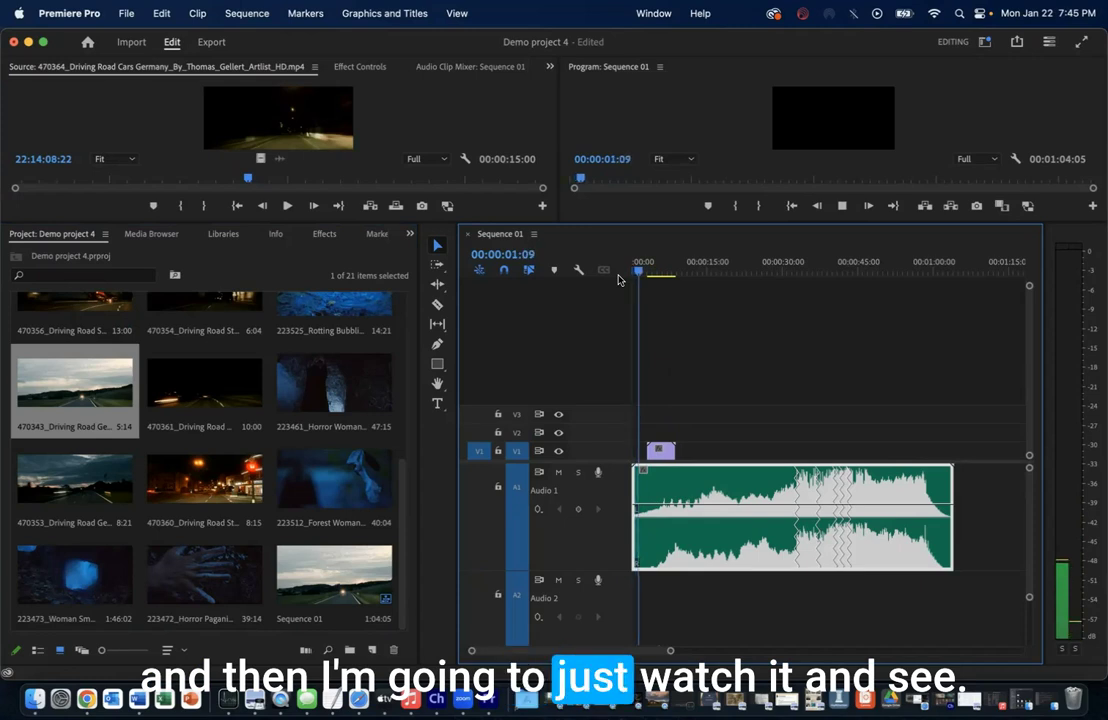
pyautogui.press('space')
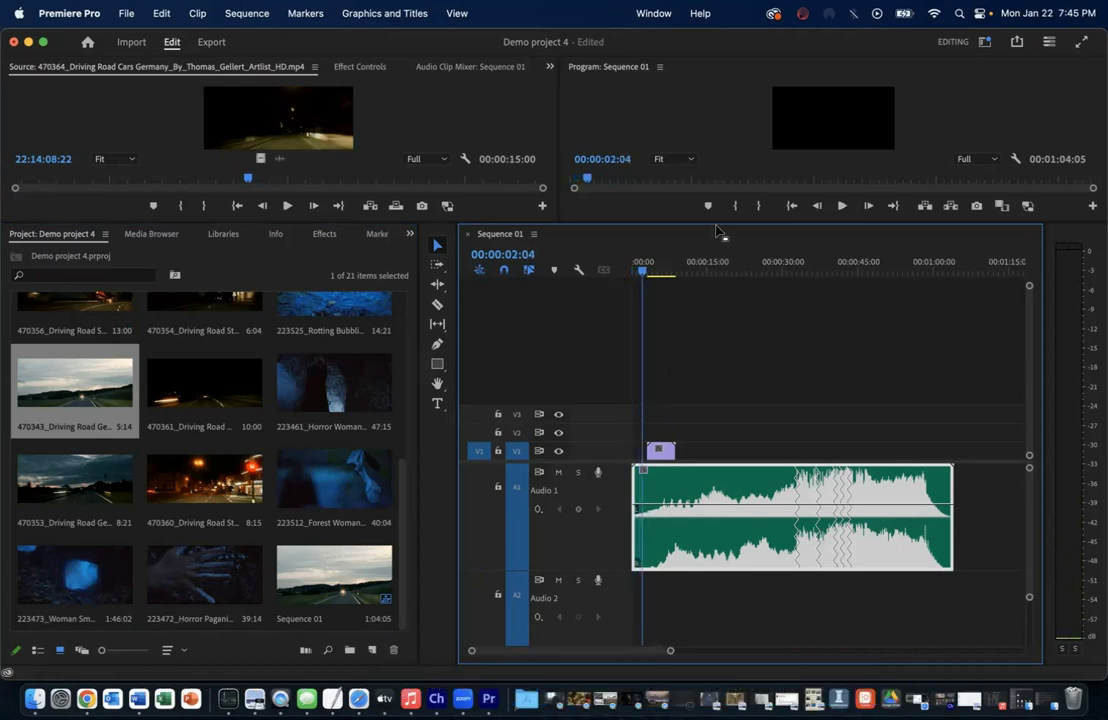
pyautogui.moveTo(715, 226); pyautogui.dragTo(706, 333)
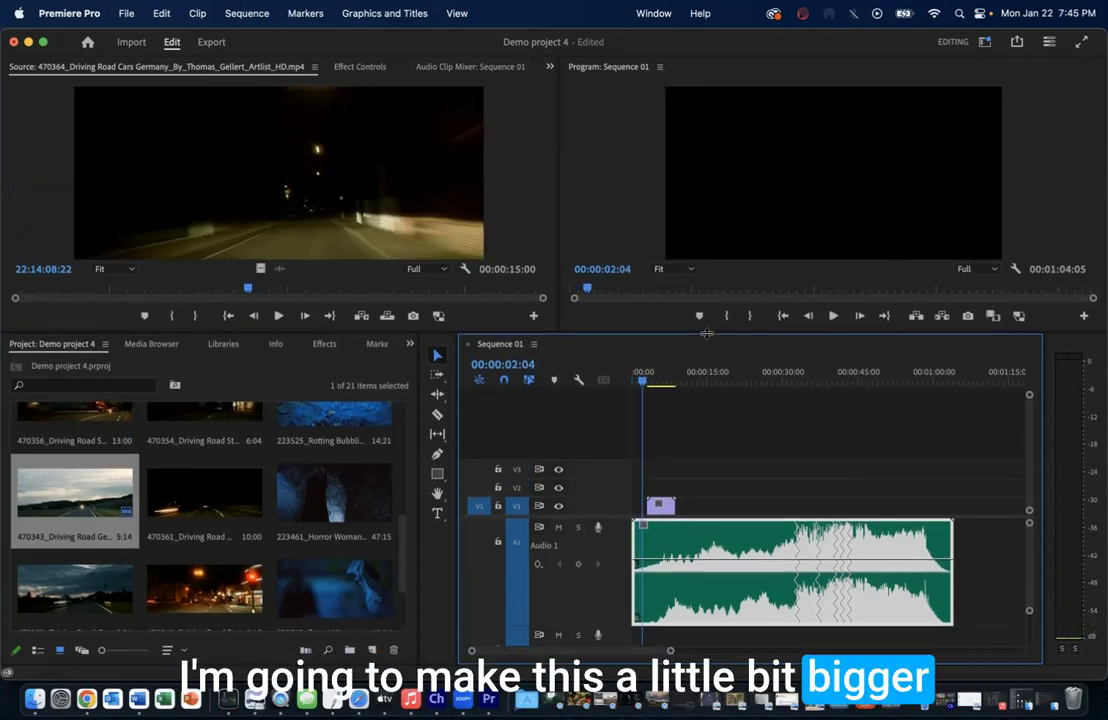
pyautogui.press('space')
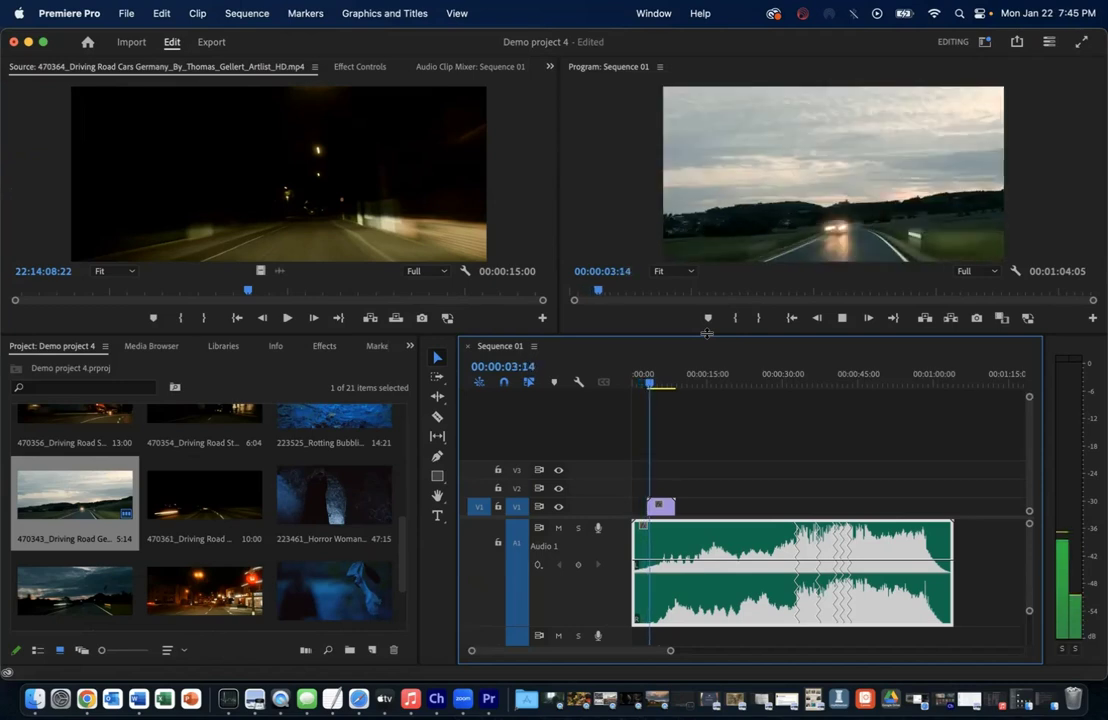
pyautogui.press('XF86AudioRaiseVolume')
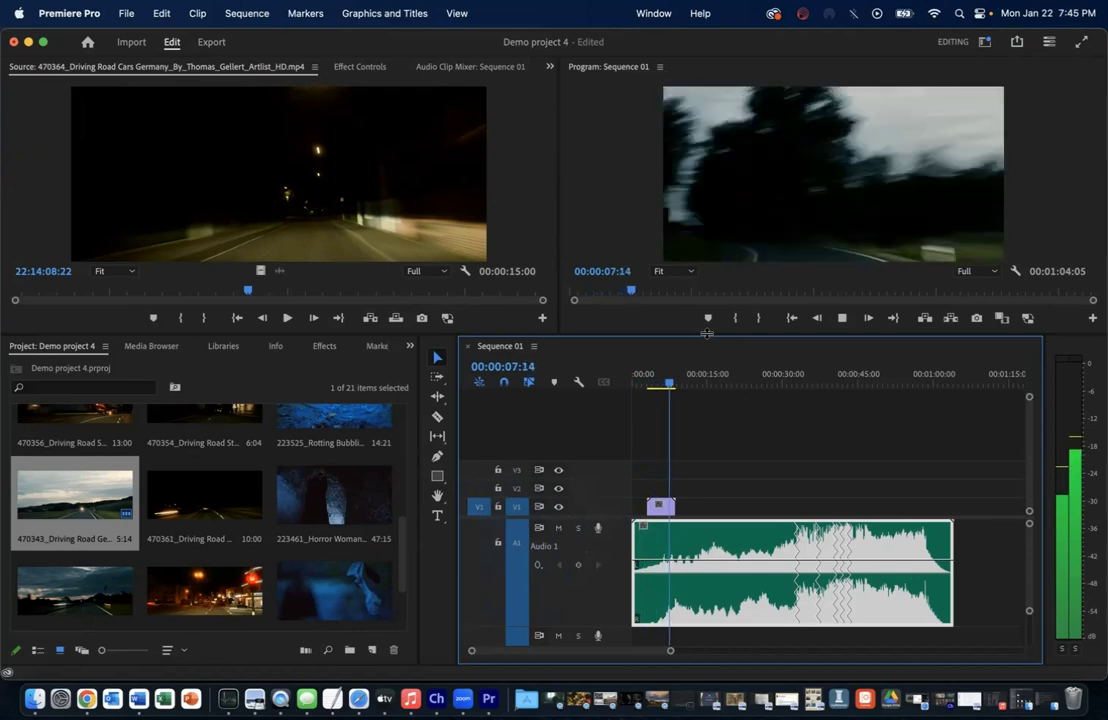
pyautogui.press('space')
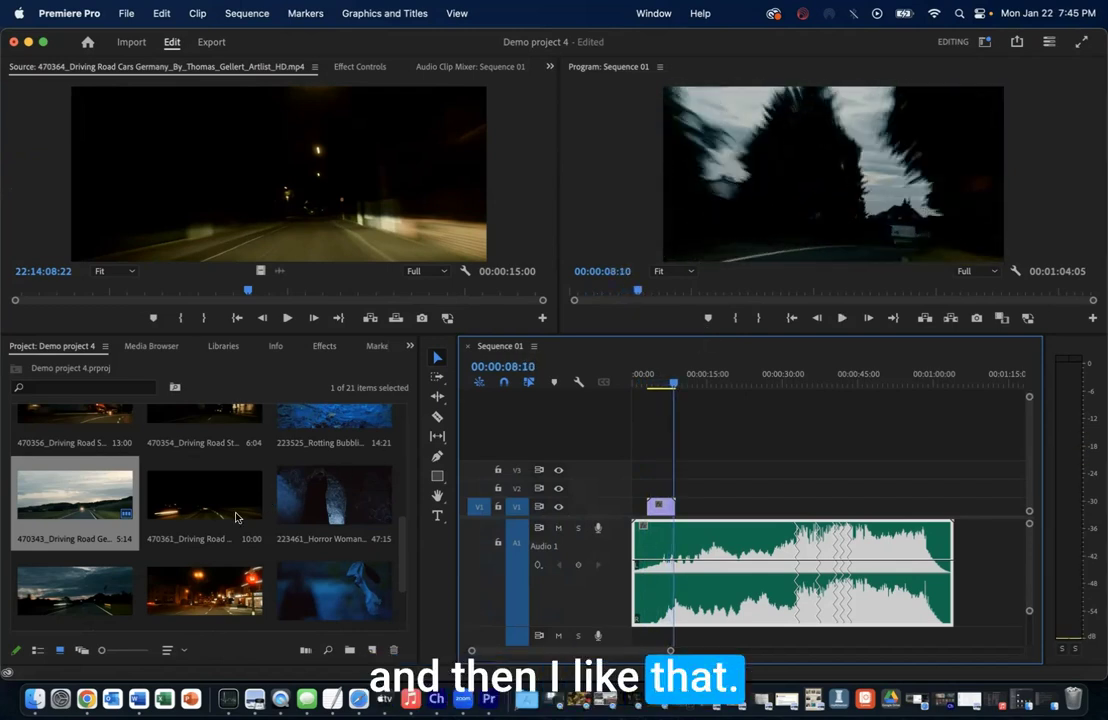
# - Add the 470353 Driving Road clip on track V1 directly after the first clip
pyautogui.scroll(-3, 236, 518)
pyautogui.click(74, 494)
pyautogui.moveTo(54, 487); pyautogui.dragTo(471, 469)
pyautogui.moveTo(677, 492)
pyautogui.mouseDown()
pyautogui.moveTo(693, 505)
pyautogui.moveTo(681, 505)
pyautogui.mouseUp()
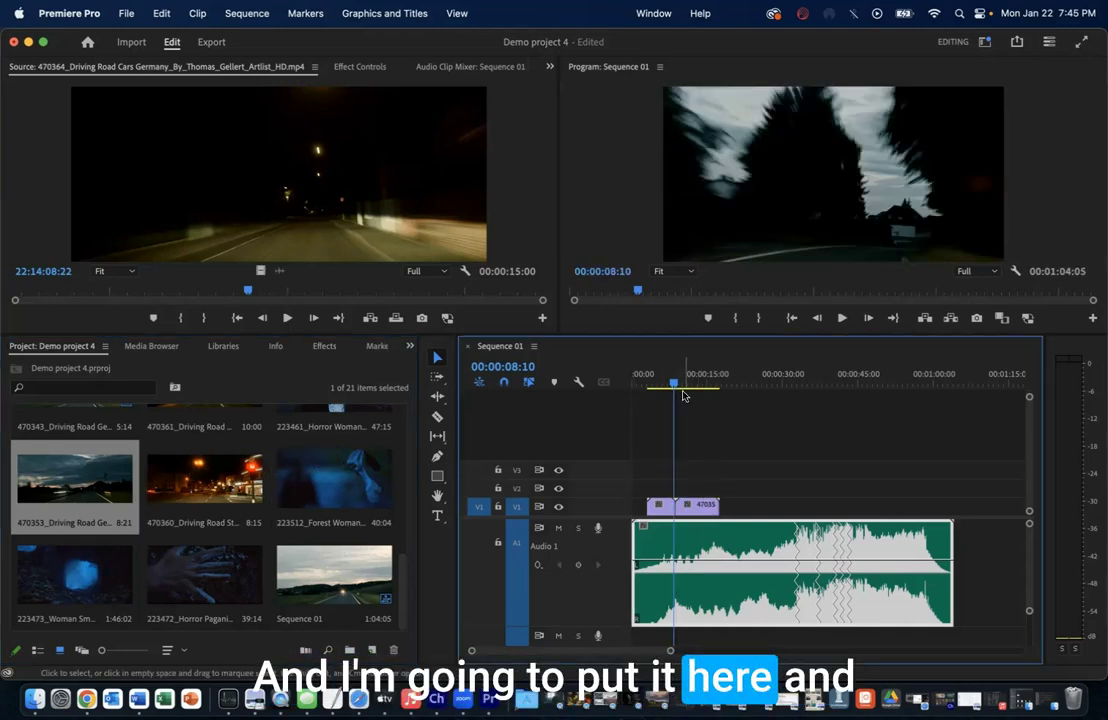
# - Play to 00:00:13:12, split the second V1 clip there with the Razor tool, and delete the remainder
pyautogui.moveTo(676, 381); pyautogui.dragTo(646, 383)
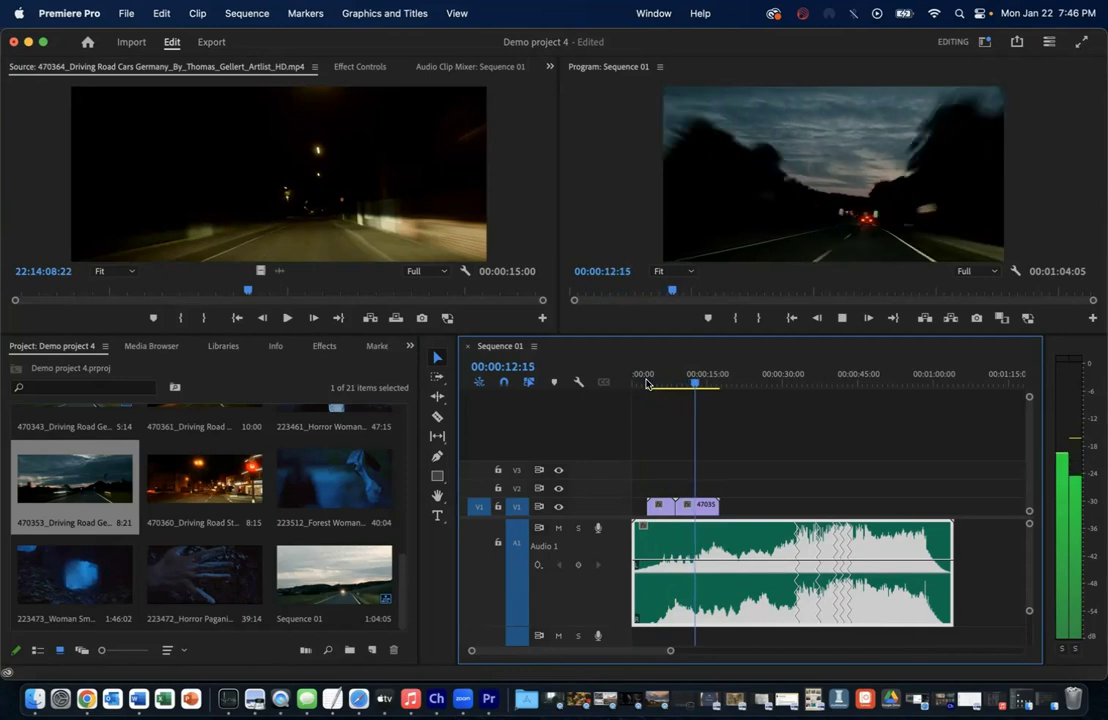
pyautogui.press('space')
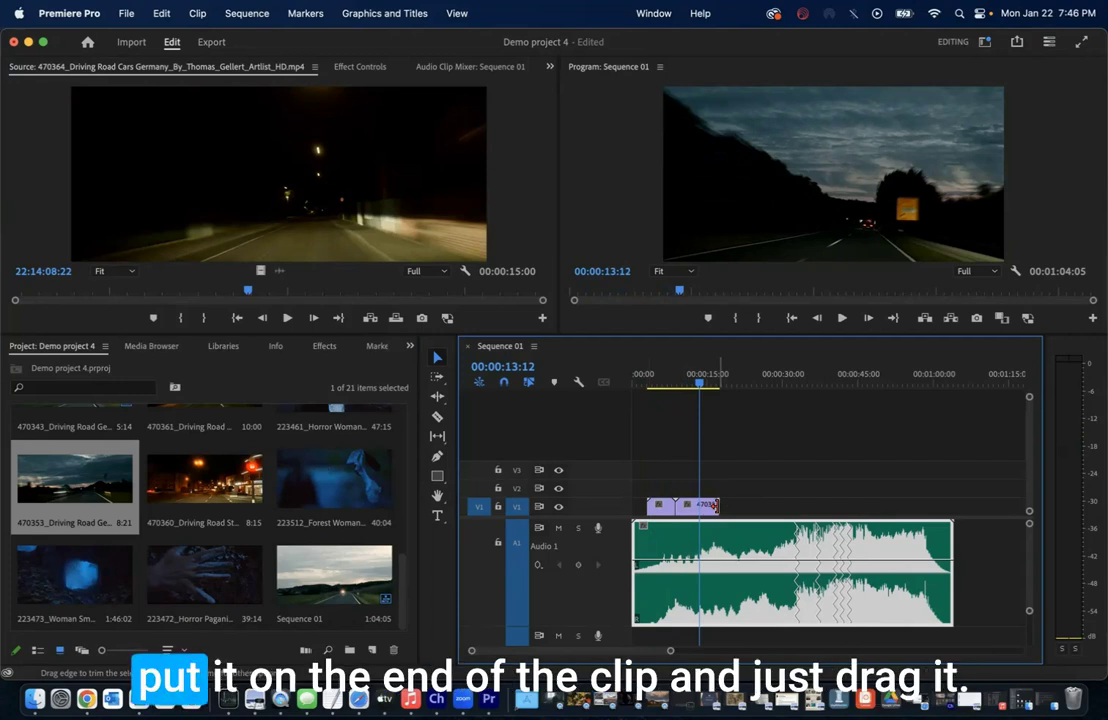
pyautogui.moveTo(713, 506)
pyautogui.mouseDown()
pyautogui.moveTo(698, 508)
pyautogui.moveTo(718, 504)
pyautogui.mouseUp()
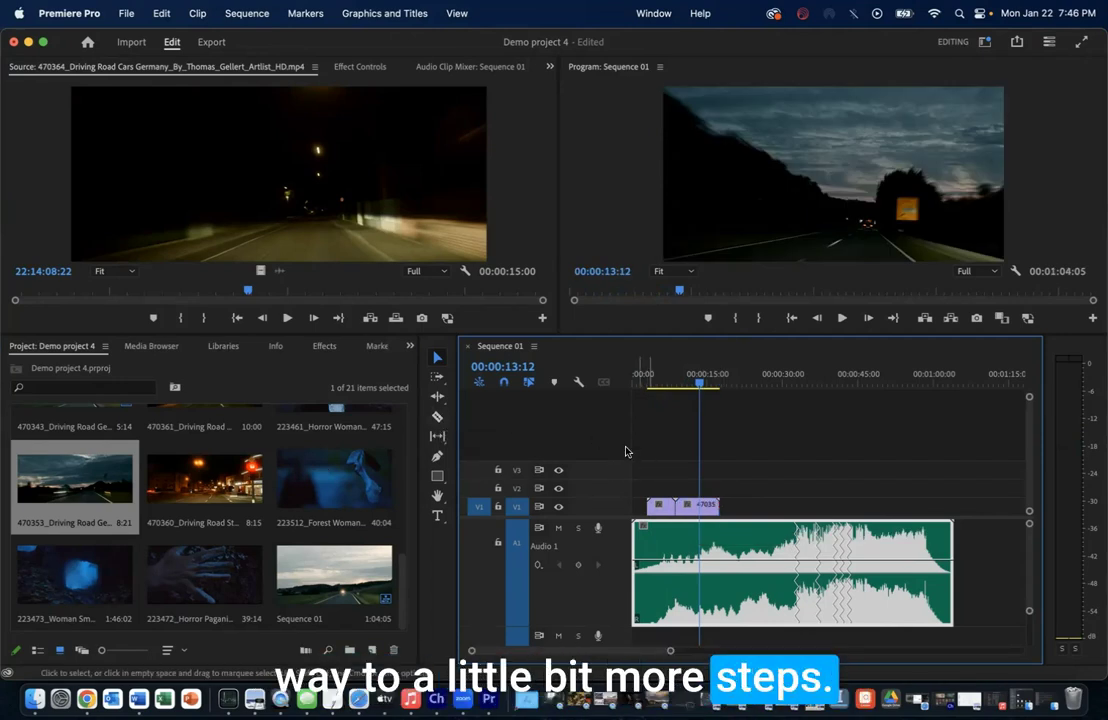
pyautogui.click(437, 418)
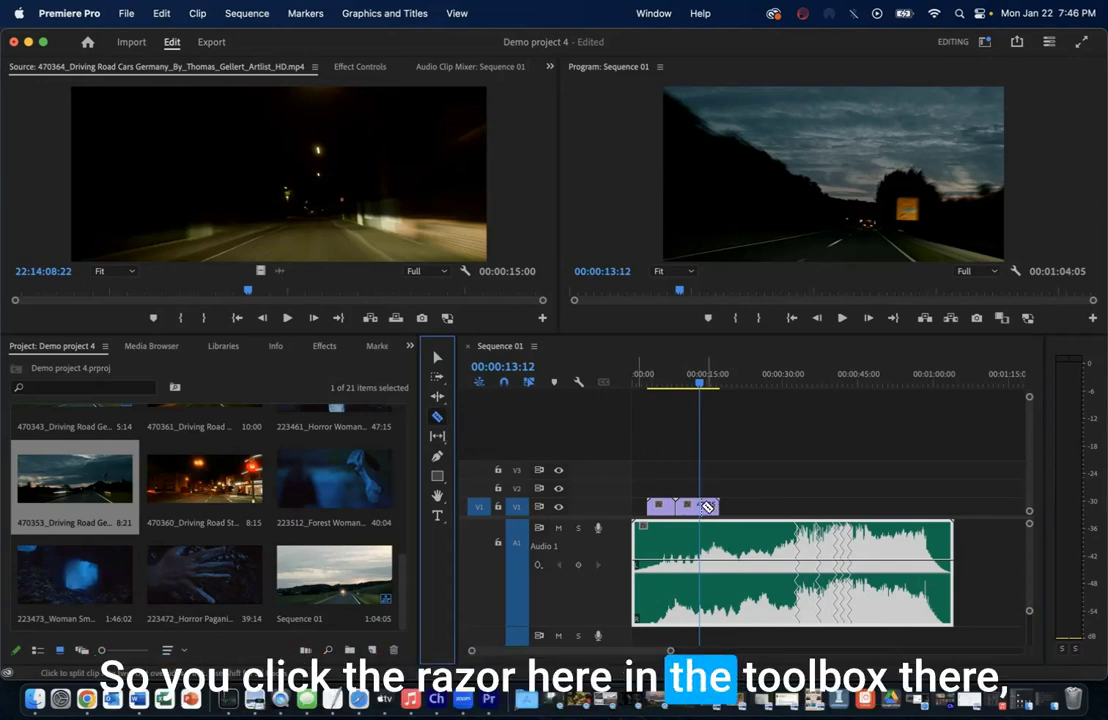
pyautogui.click(688, 505)
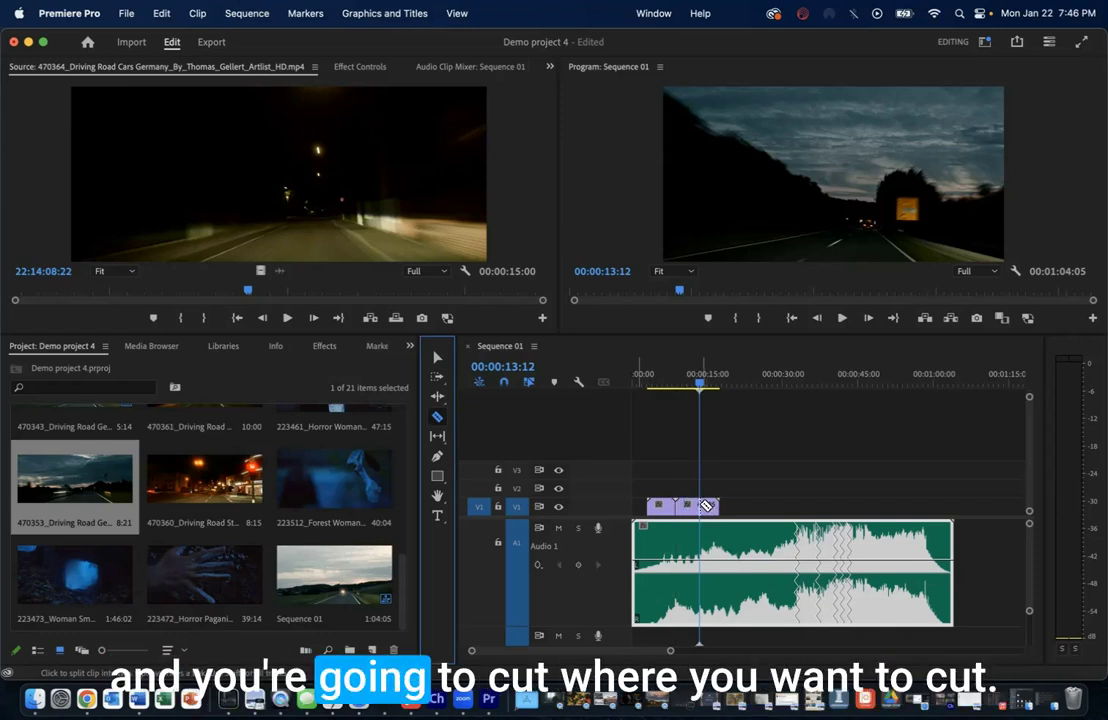
pyautogui.click(706, 506)
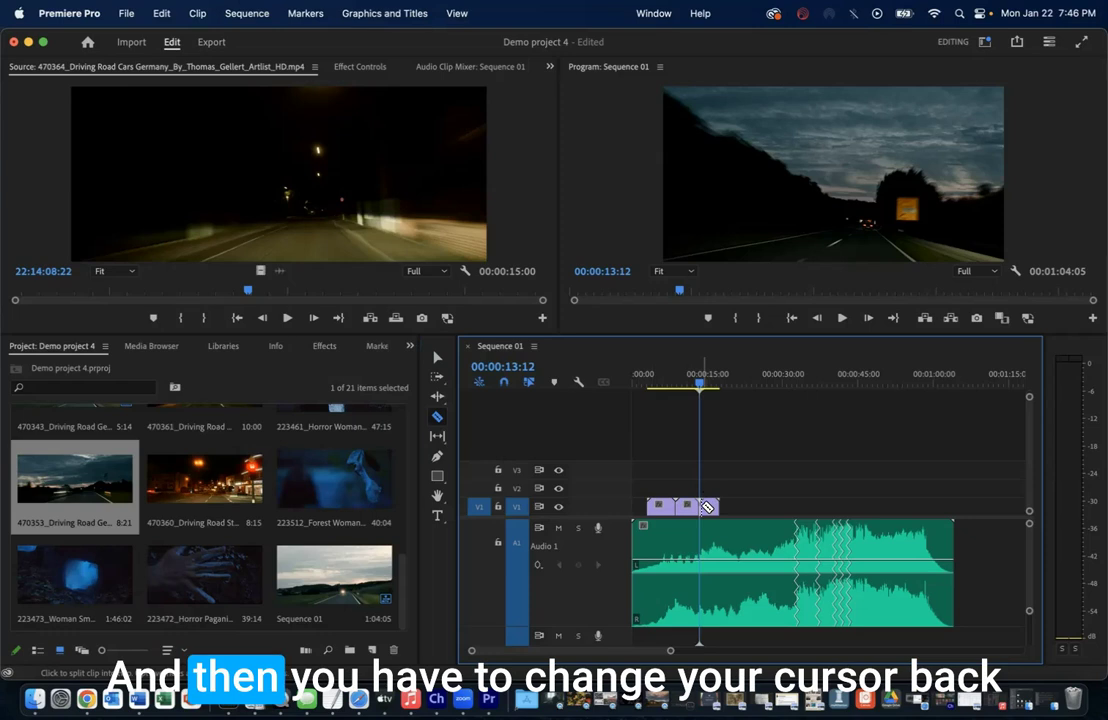
pyautogui.click(437, 357)
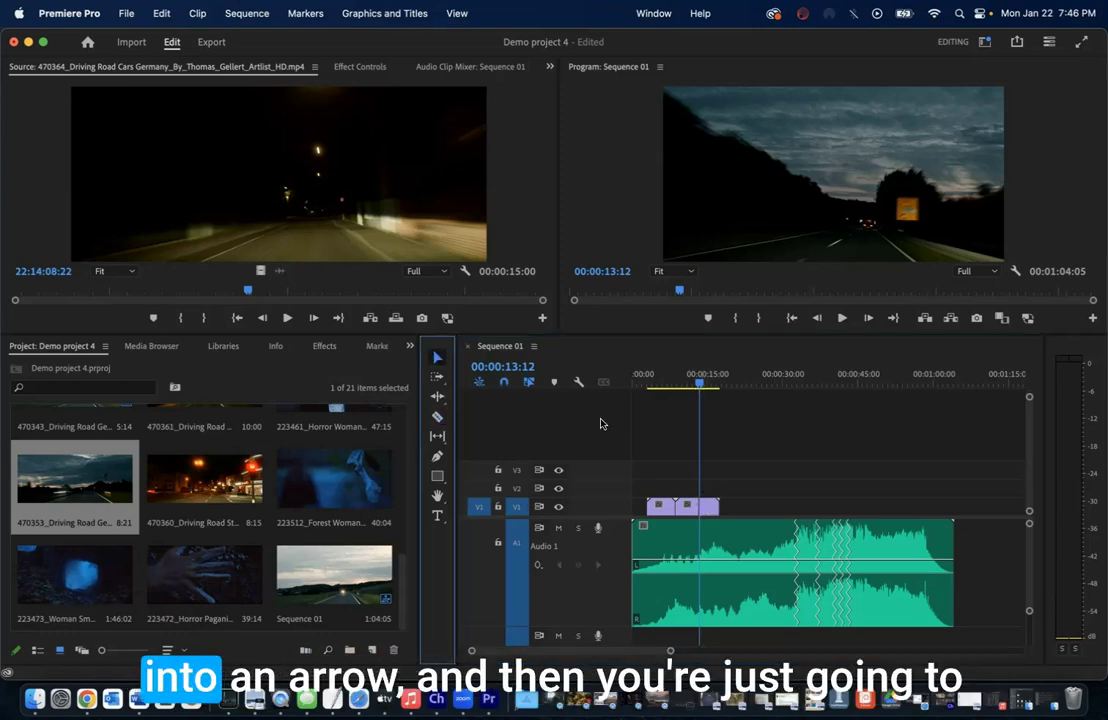
pyautogui.click(710, 506)
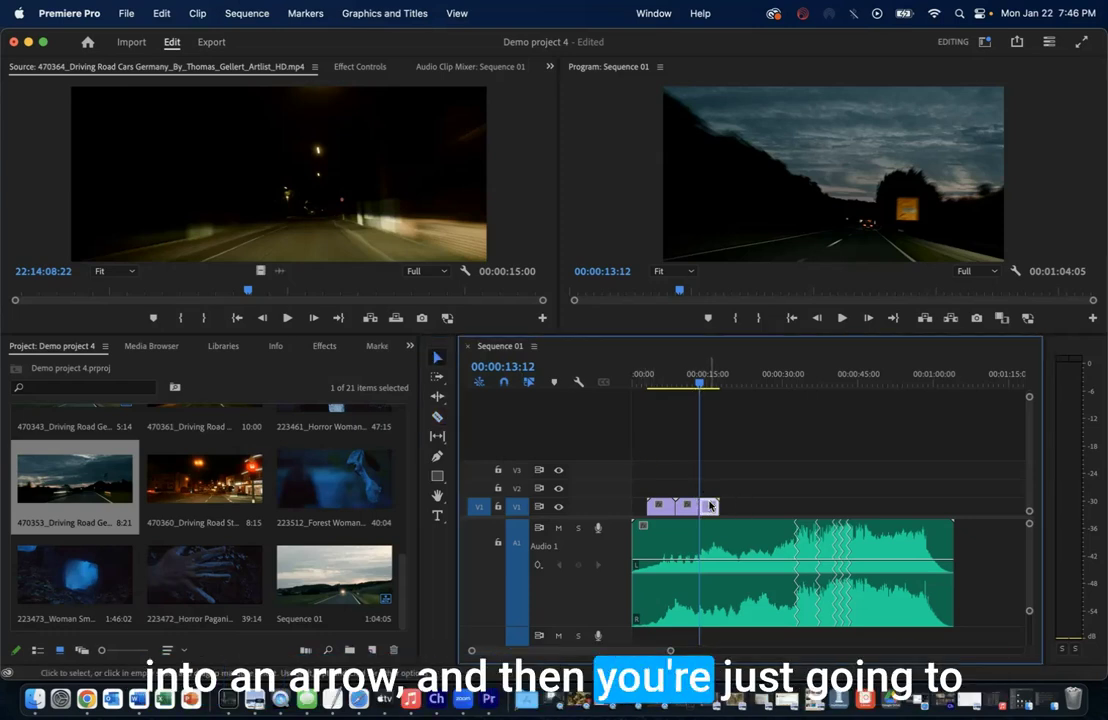
pyautogui.press('Delete')
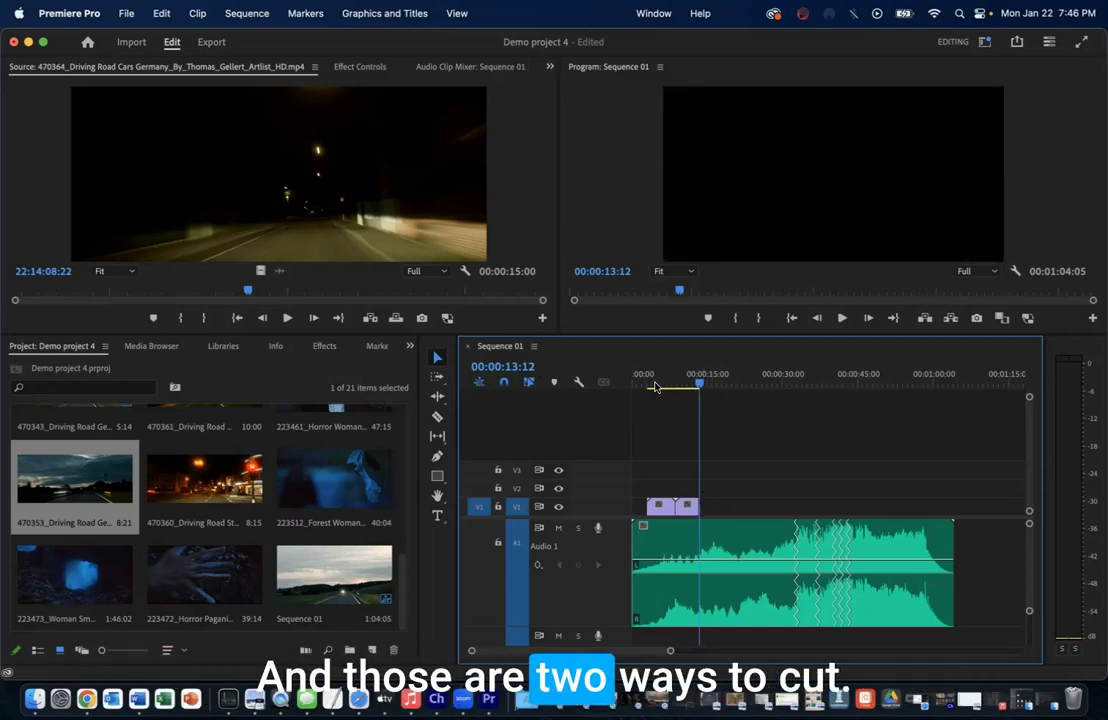
# - Try placing the 223512 Forest Woman clip over the end of the second road clip and on V2, and undo it
pyautogui.moveTo(699, 388)
pyautogui.mouseDown()
pyautogui.moveTo(648, 386)
pyautogui.moveTo(702, 381)
pyautogui.moveTo(655, 386)
pyautogui.moveTo(700, 385)
pyautogui.moveTo(686, 389)
pyautogui.mouseUp()
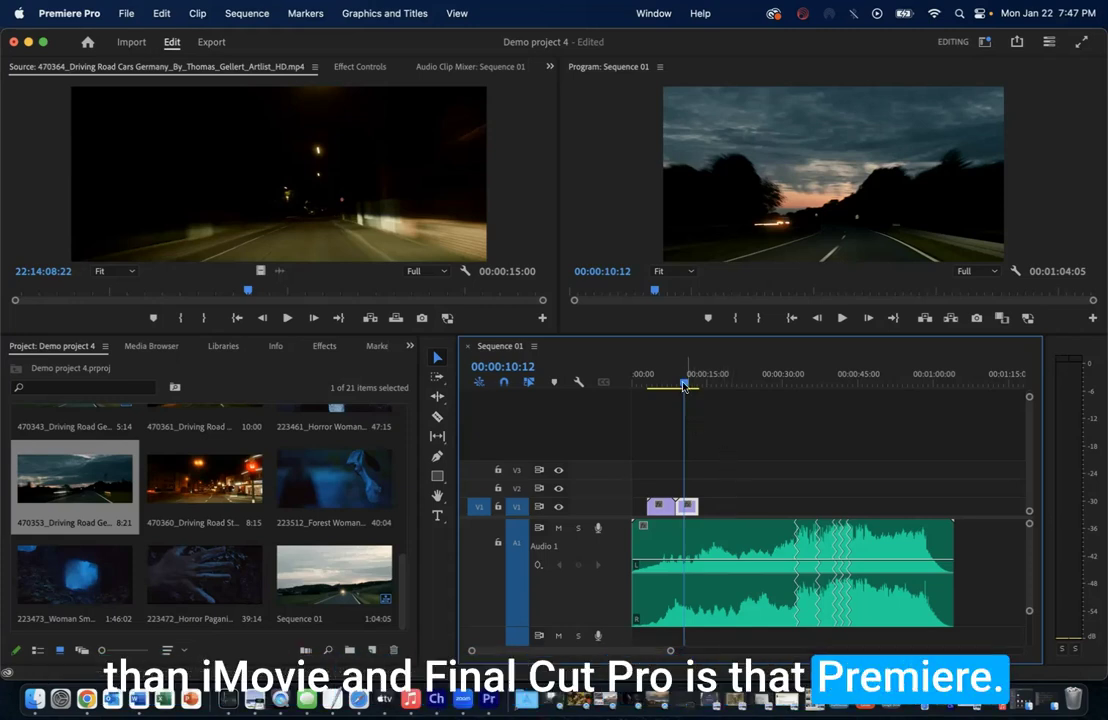
pyautogui.moveTo(685, 384); pyautogui.dragTo(657, 385)
pyautogui.moveTo(335, 480); pyautogui.dragTo(693, 507)
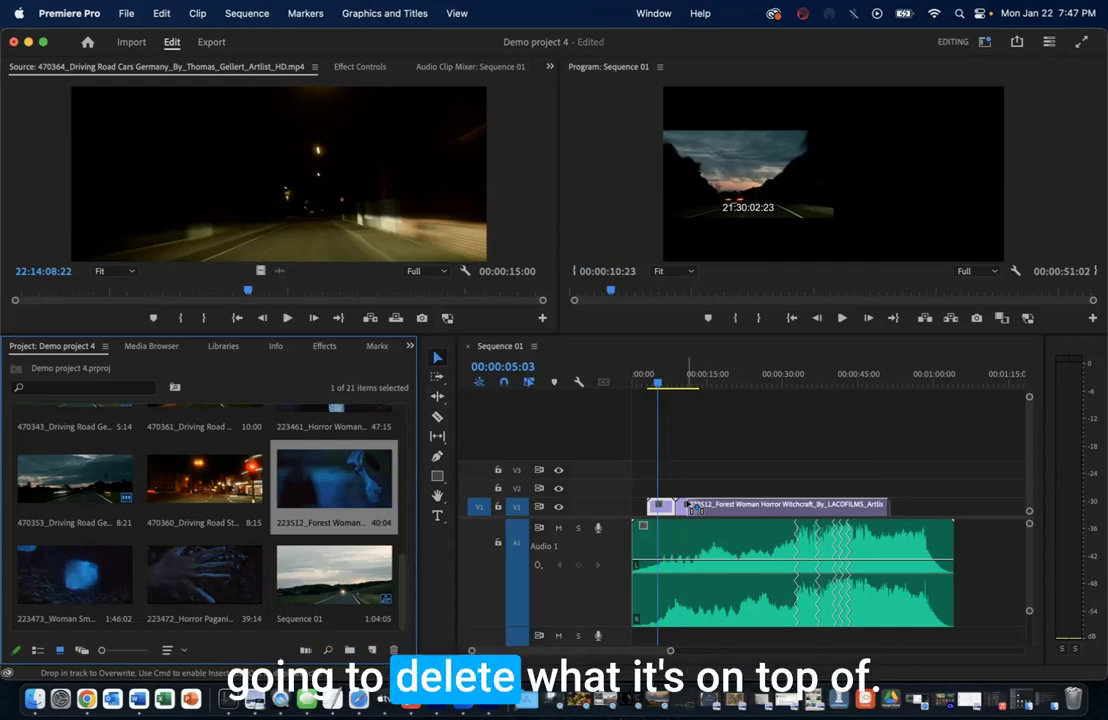
pyautogui.moveTo(693, 507); pyautogui.dragTo(740, 488)
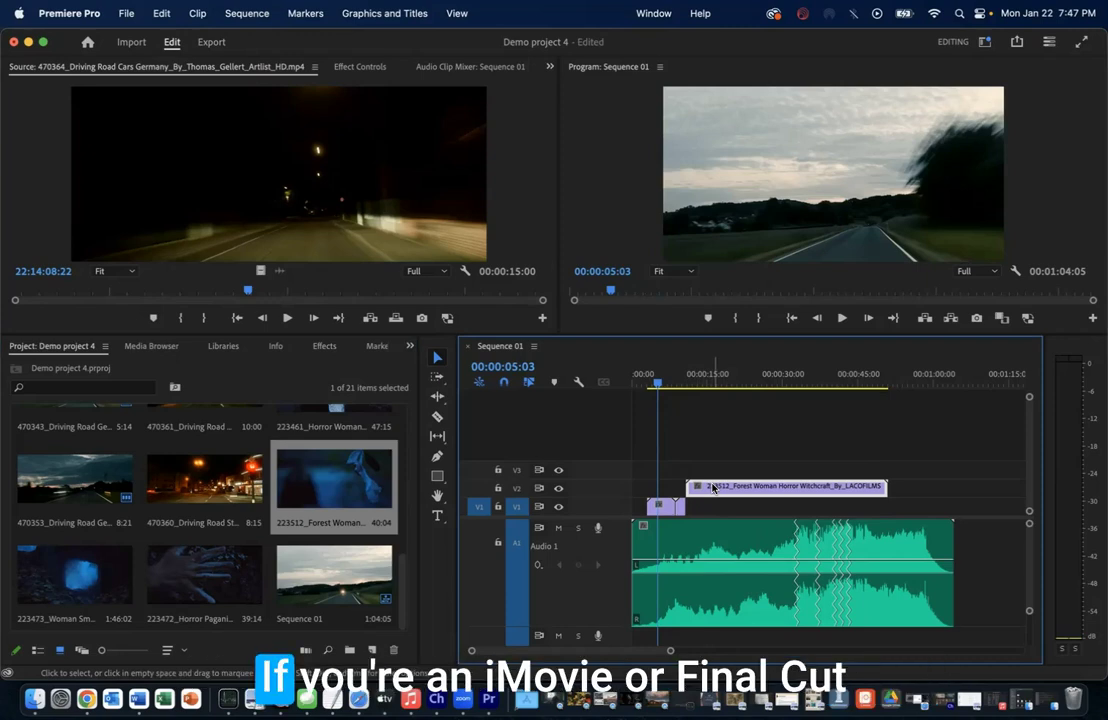
pyautogui.moveTo(716, 491)
pyautogui.mouseDown()
pyautogui.moveTo(723, 507)
pyautogui.moveTo(724, 485)
pyautogui.mouseUp()
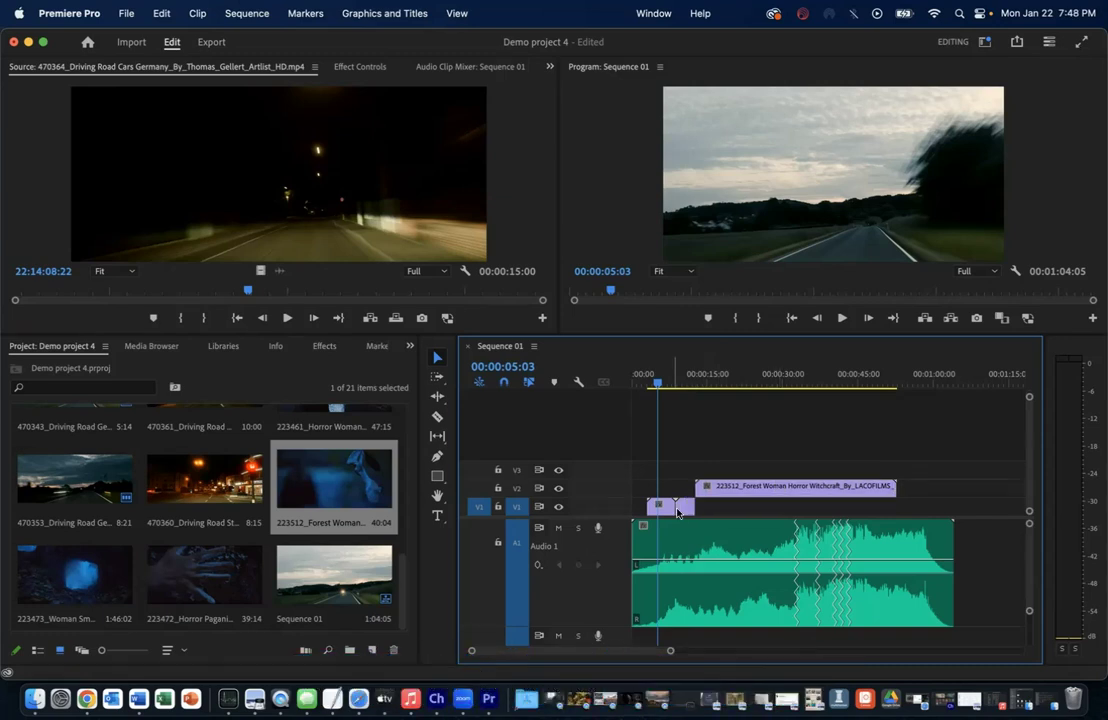
pyautogui.press('super+z')
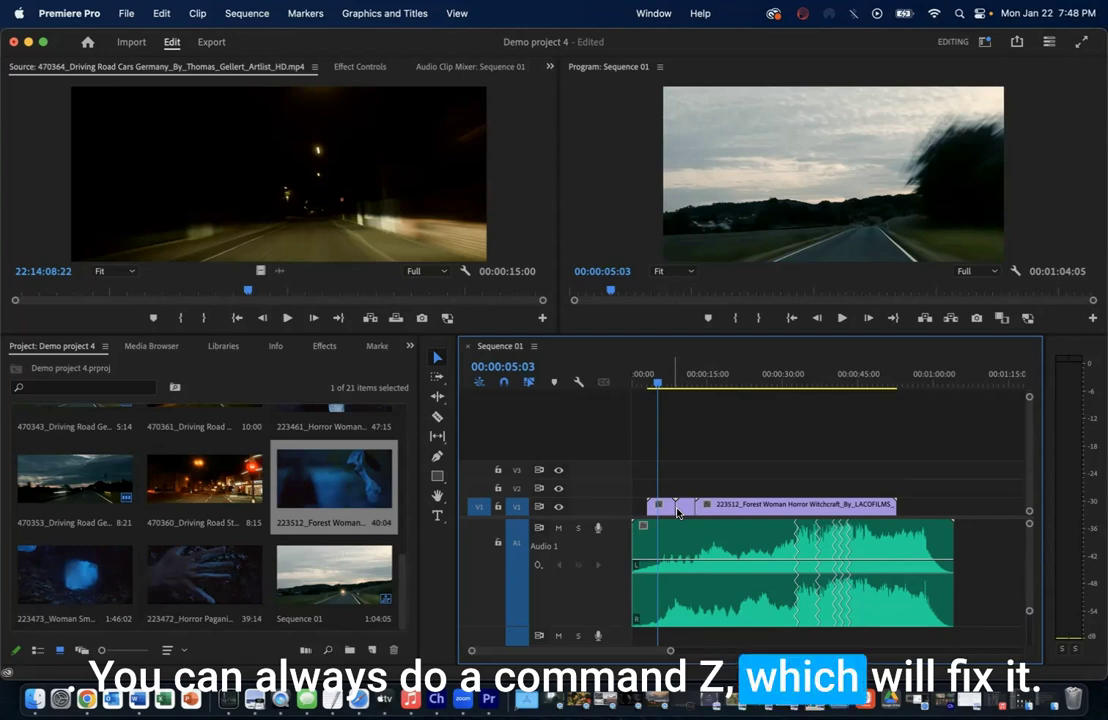
pyautogui.press('super+z')
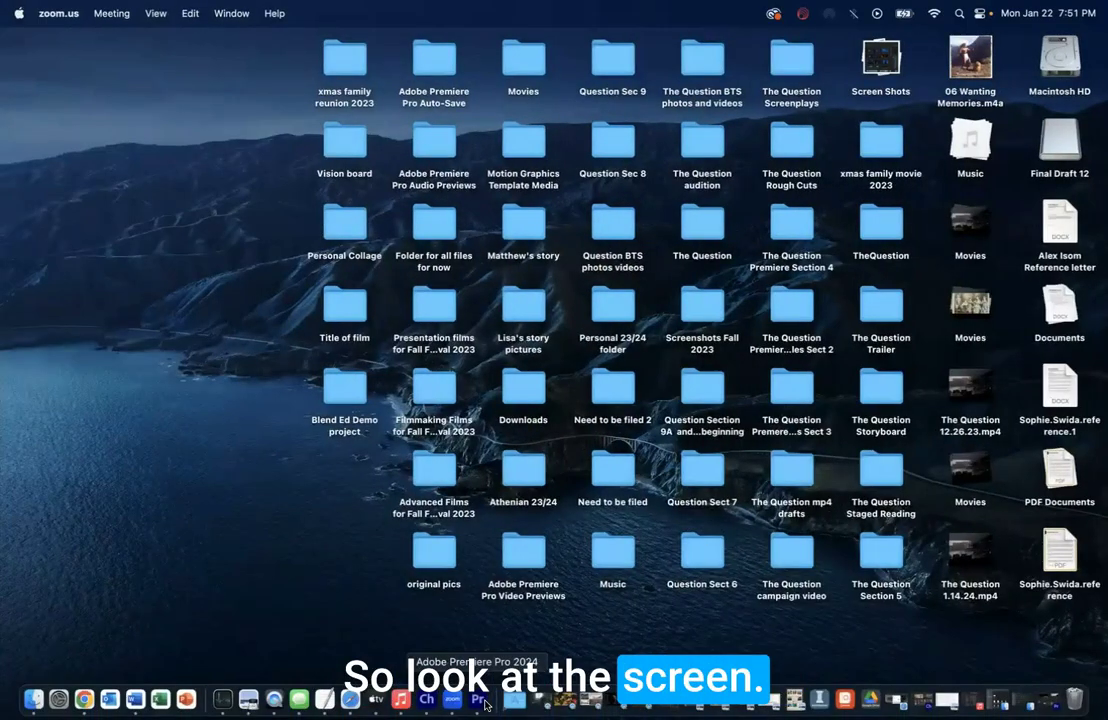
# - Switch back to Premiere Pro, lower the song's volume on track A1 by about 18 dB and play it from about 40 seconds
pyautogui.click(481, 700)
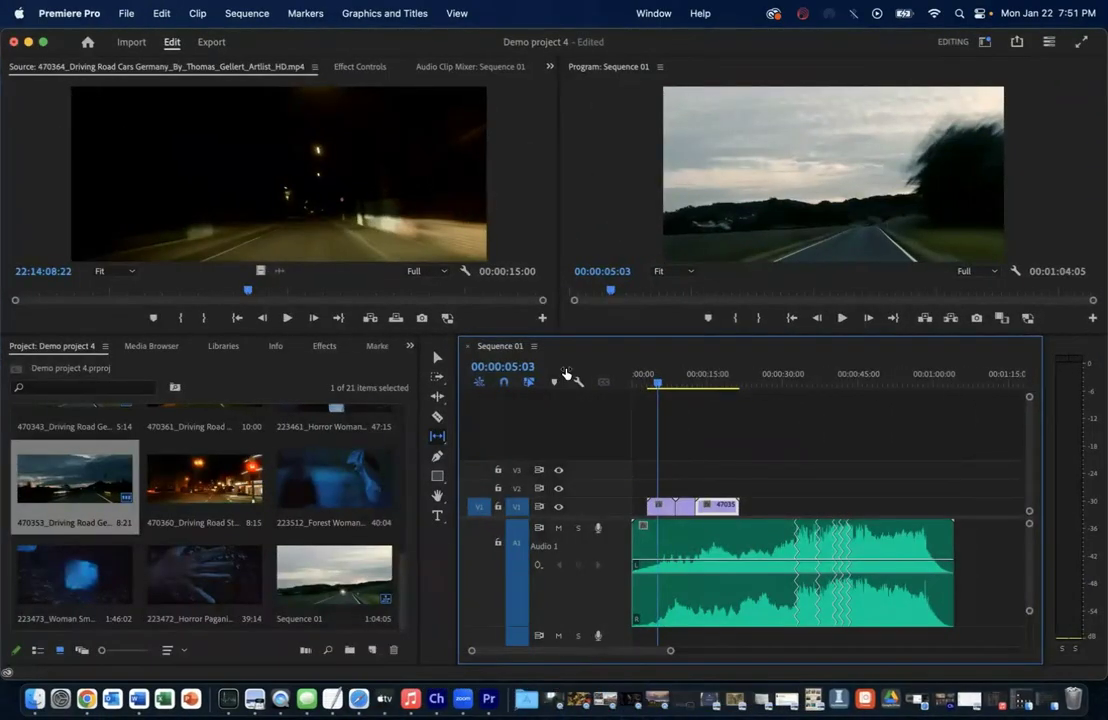
pyautogui.click(439, 360)
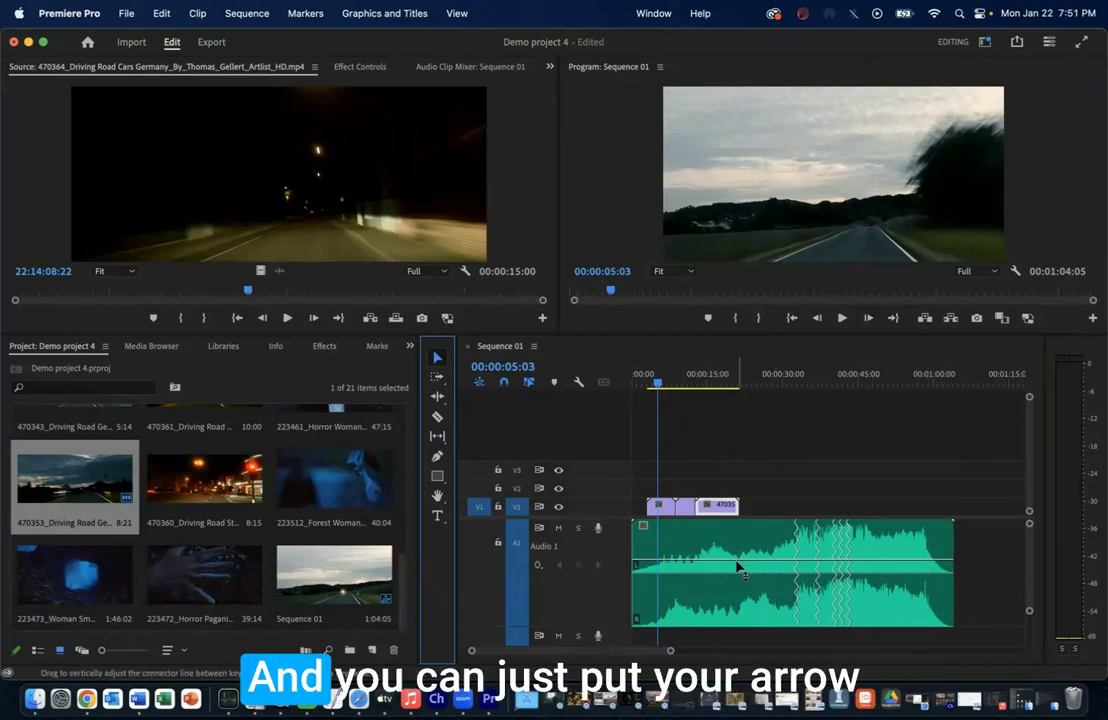
pyautogui.moveTo(737, 563); pyautogui.dragTo(737, 598)
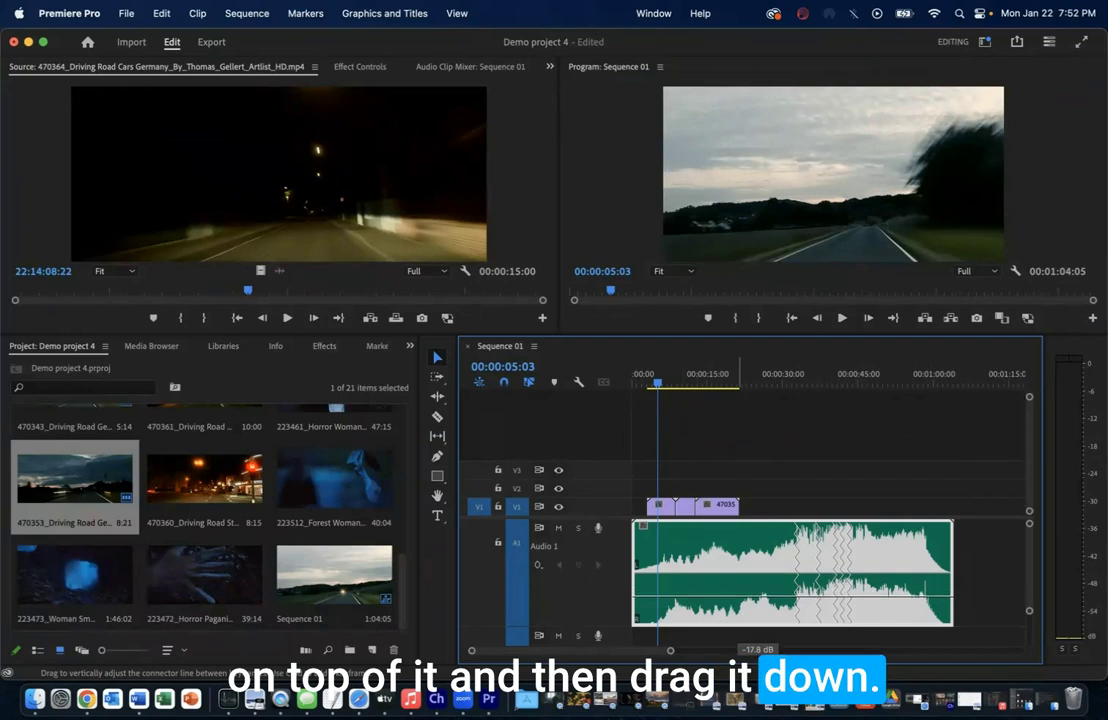
pyautogui.moveTo(656, 383); pyautogui.dragTo(833, 388)
pyautogui.press('space')
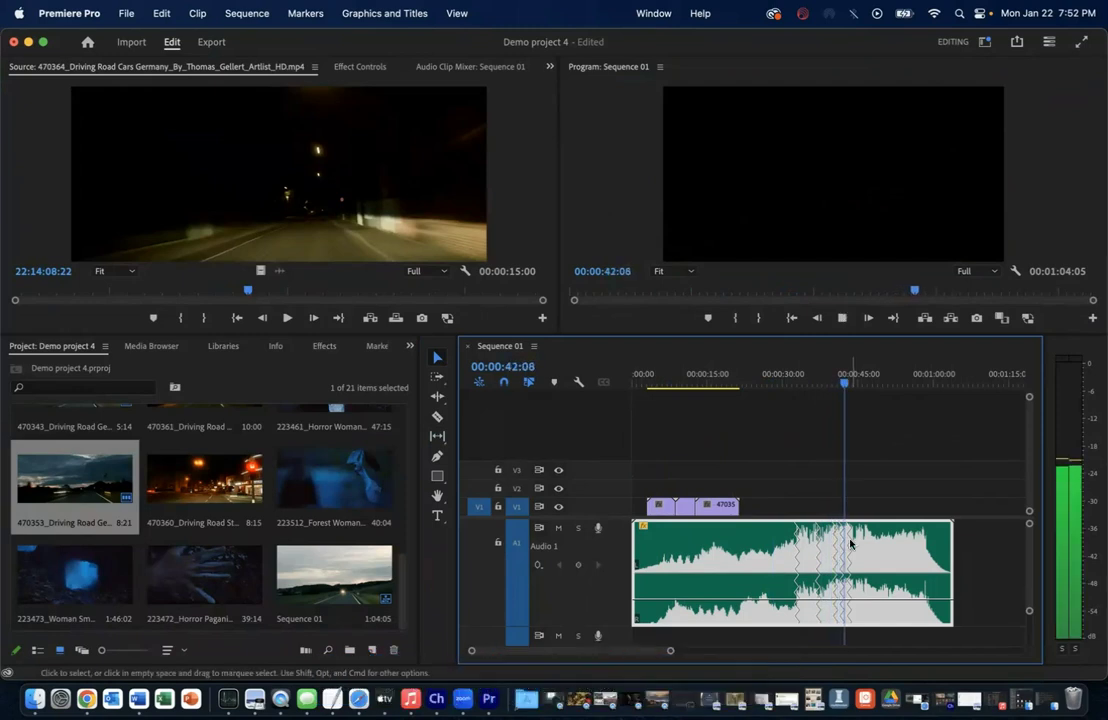
# - Lower the song's volume on track A1 slightly further and scrub the sequence between about 16 and 27 seconds
pyautogui.moveTo(833, 603)
pyautogui.mouseDown()
pyautogui.moveTo(833, 570)
pyautogui.moveTo(836, 604)
pyautogui.mouseUp()
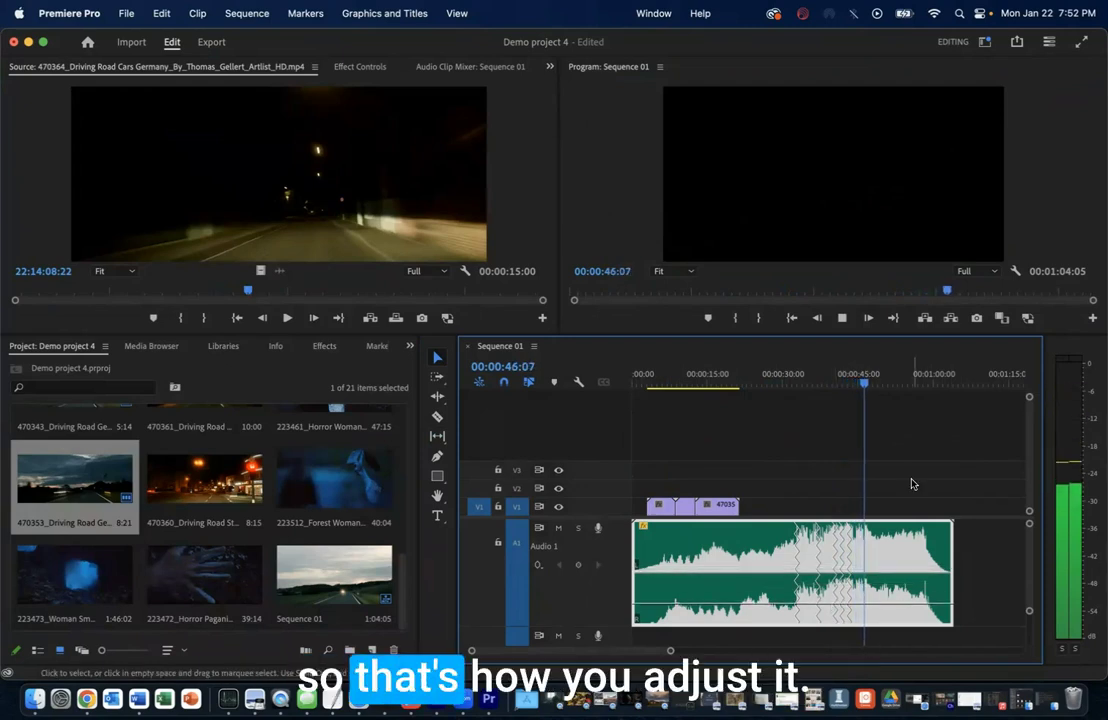
pyautogui.press('space')
pyautogui.moveTo(868, 385); pyautogui.dragTo(714, 400)
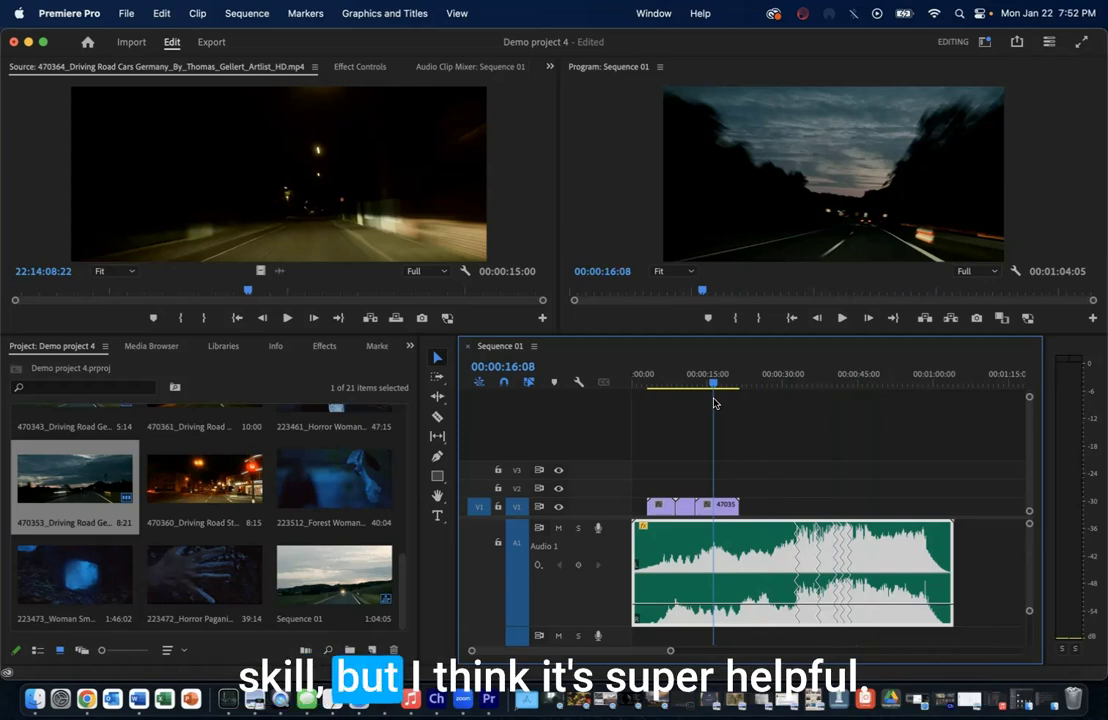
pyautogui.moveTo(715, 385); pyautogui.dragTo(771, 389)
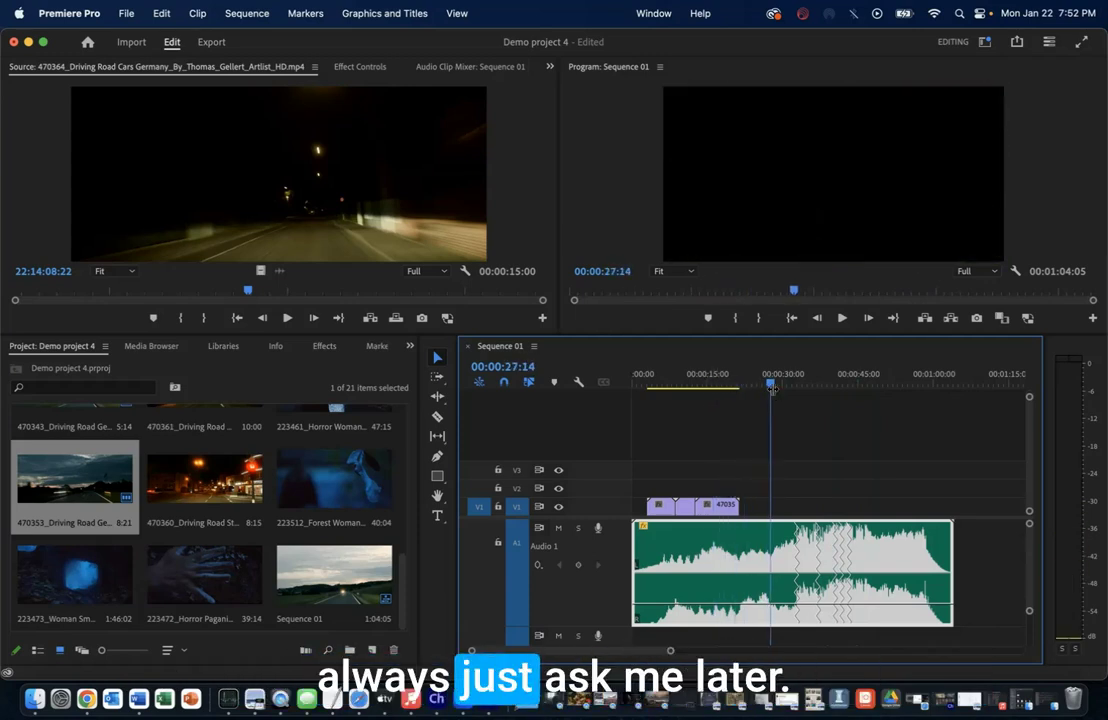
pyautogui.moveTo(770, 388); pyautogui.dragTo(714, 400)
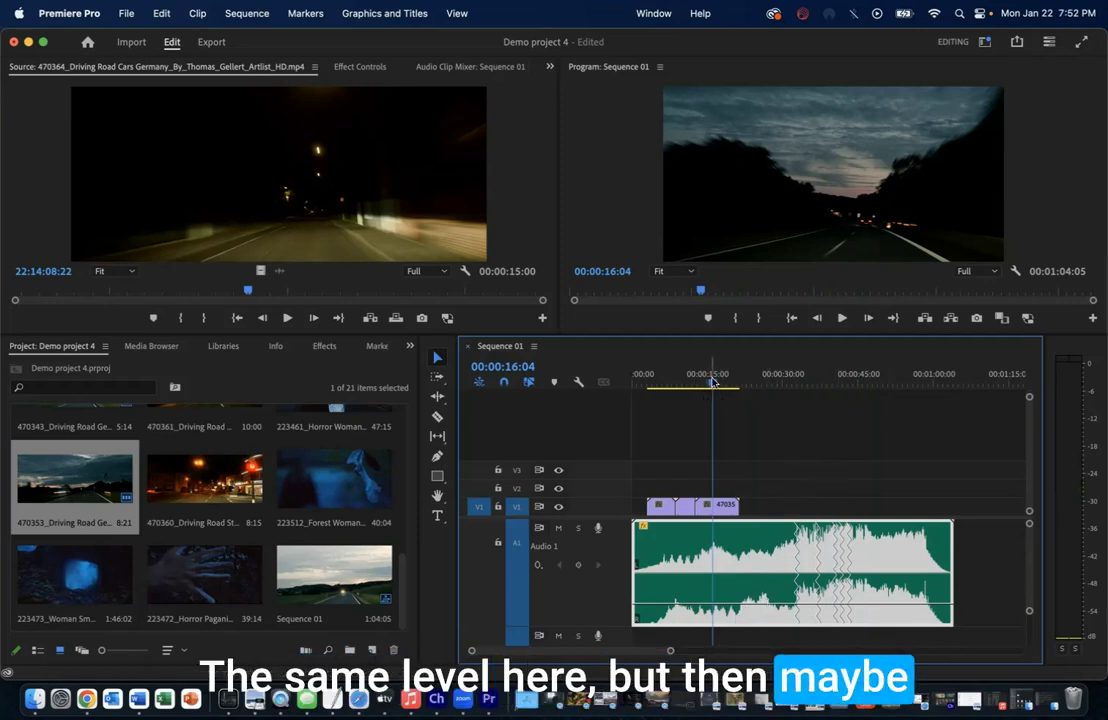
# - Create a fade-down on the song with volume keyframes at about 00:00:28:24 and 00:00:33:12, the second at about -46.9 dB, and play it
pyautogui.moveTo(714, 386)
pyautogui.mouseDown()
pyautogui.moveTo(762, 383)
pyautogui.moveTo(815, 401)
pyautogui.moveTo(754, 401)
pyautogui.moveTo(787, 403)
pyautogui.mouseUp()
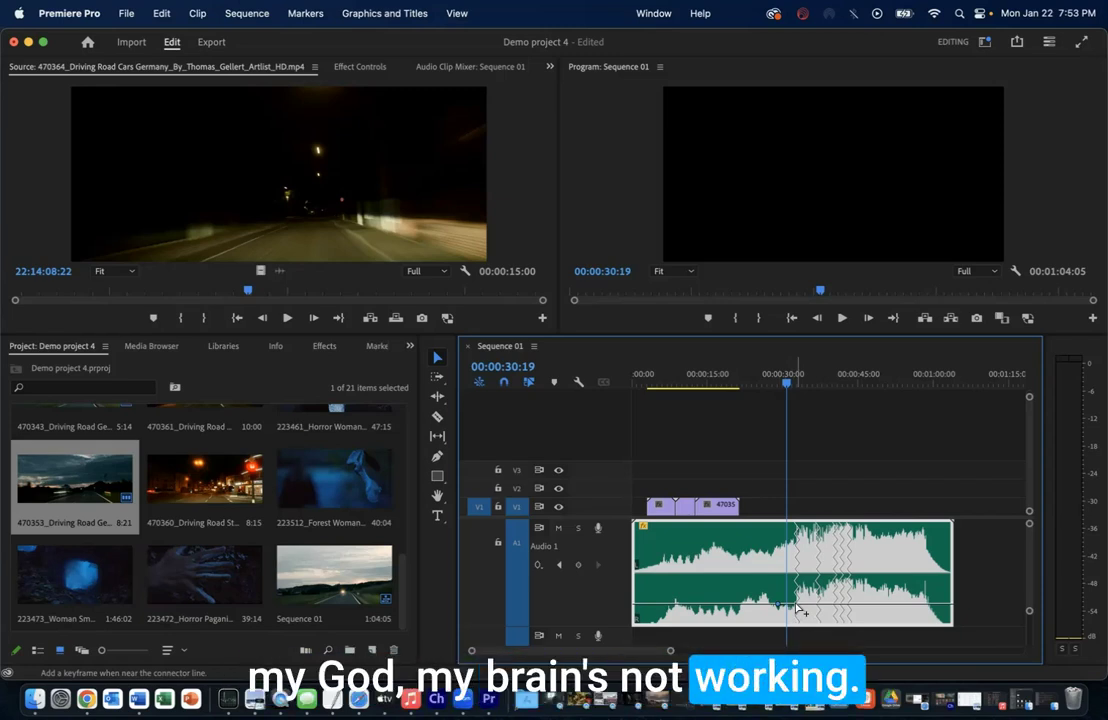
pyautogui.keyDown('super'); pyautogui.click(798, 606); pyautogui.keyUp('super')
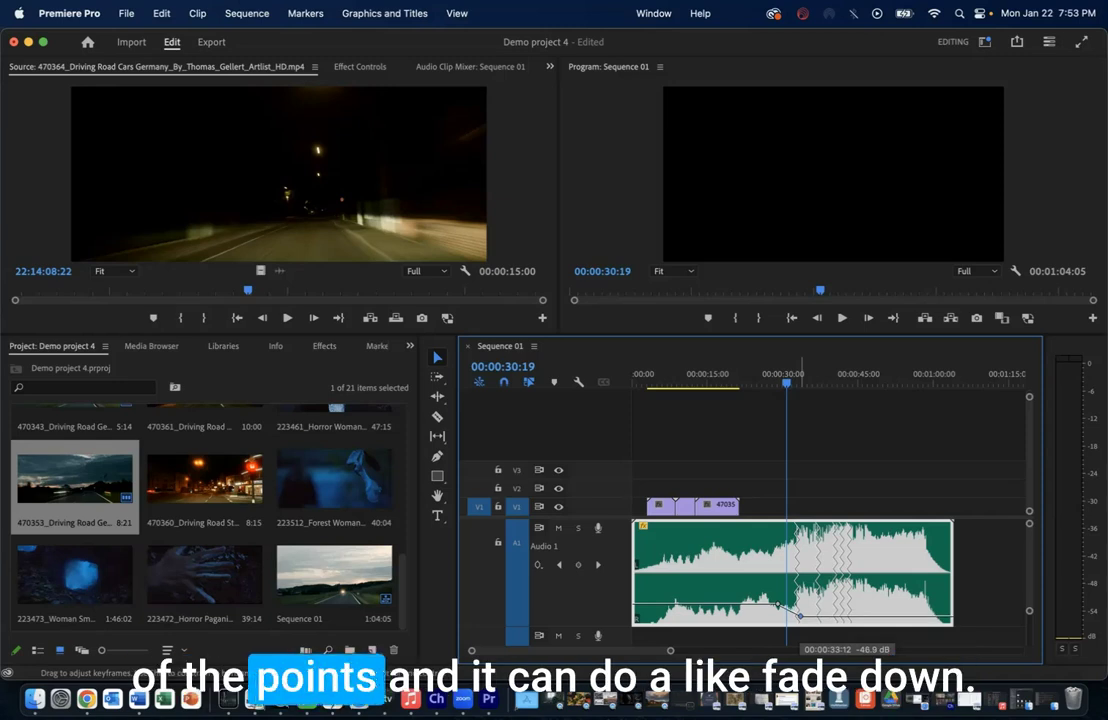
pyautogui.moveTo(787, 386); pyautogui.dragTo(763, 386)
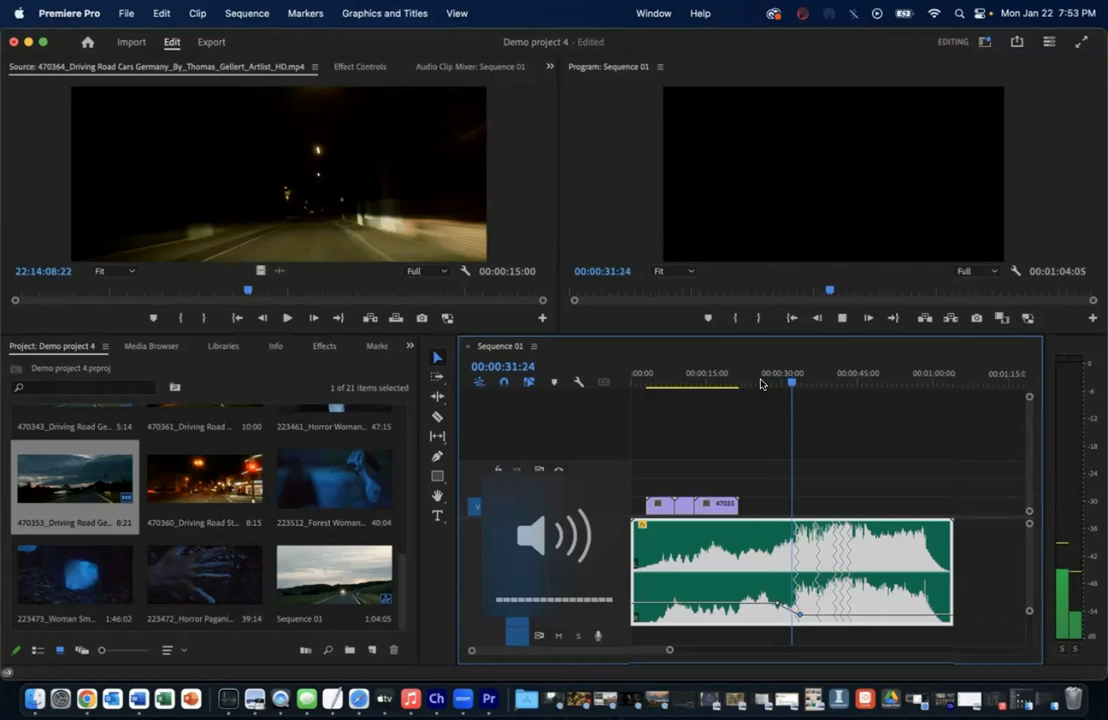
pyautogui.press('space')
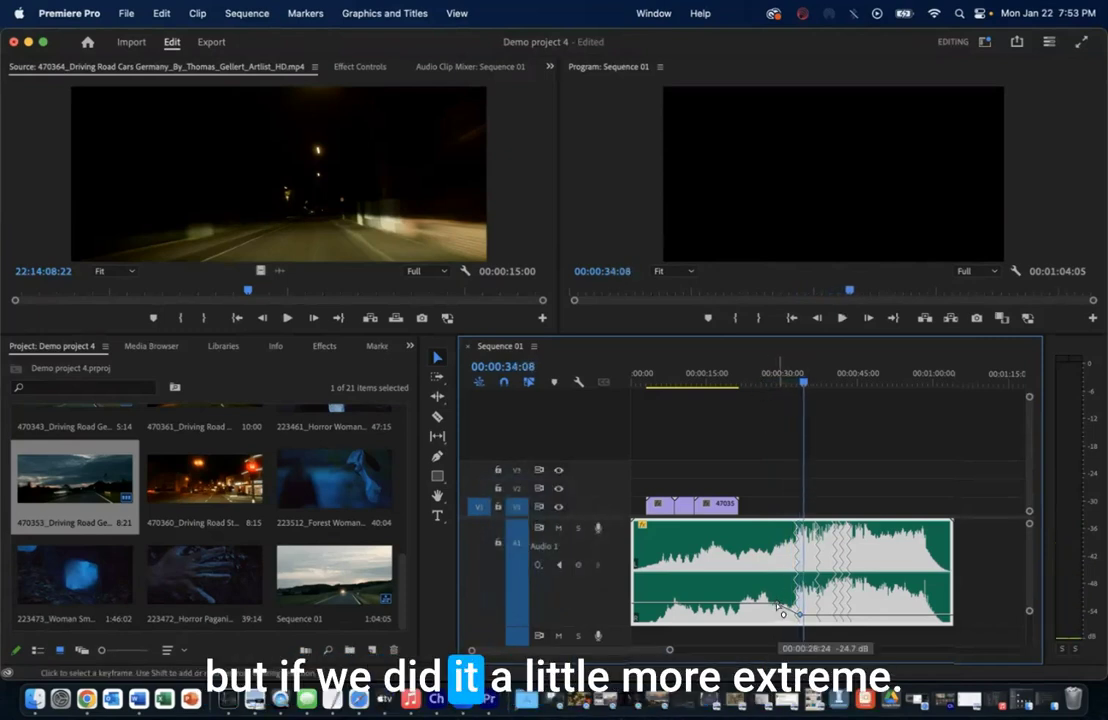
# - Raise the song's first volume keyframe to make the fade-down steeper, and play it from about 21 seconds
pyautogui.moveTo(780, 606); pyautogui.dragTo(779, 596)
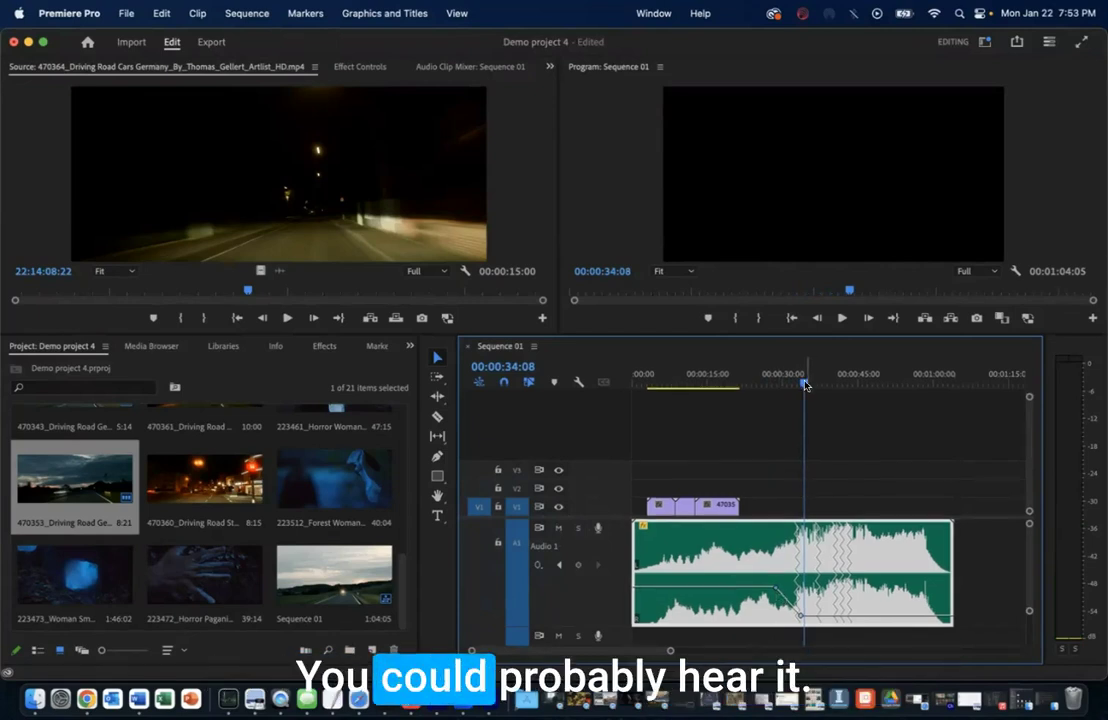
pyautogui.click(737, 384)
pyautogui.press('space')
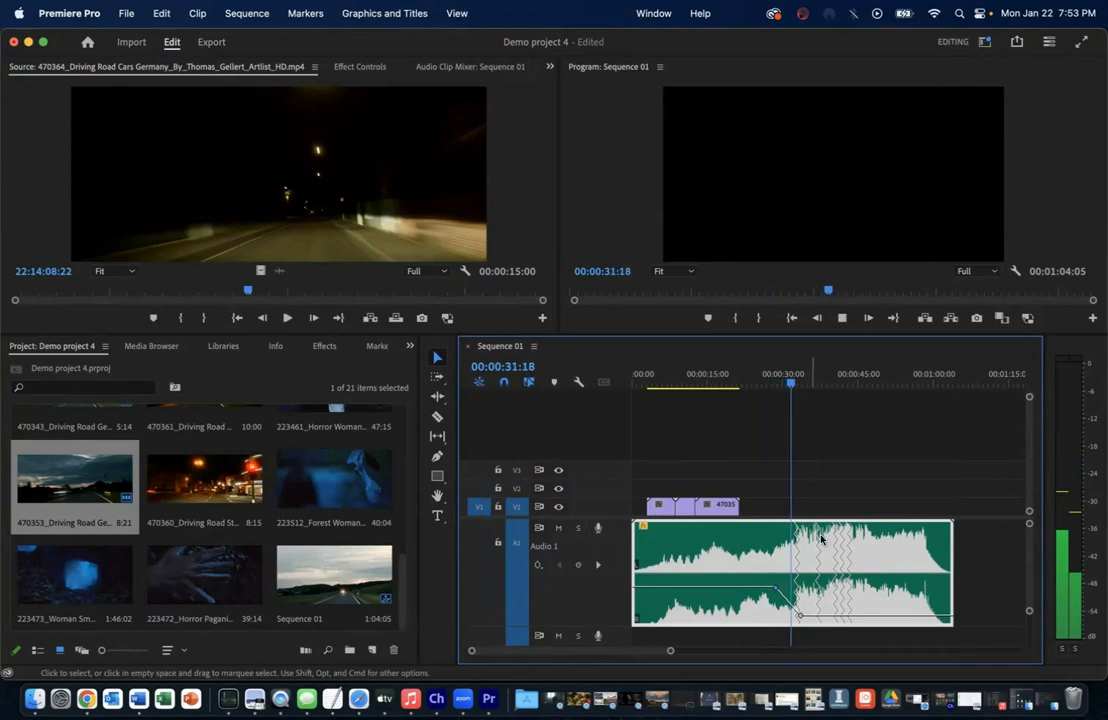
# - Reshape the song's two volume keyframes into a gentle rise in volume between about 27 and 37 seconds
pyautogui.moveTo(806, 617); pyautogui.dragTo(801, 555)
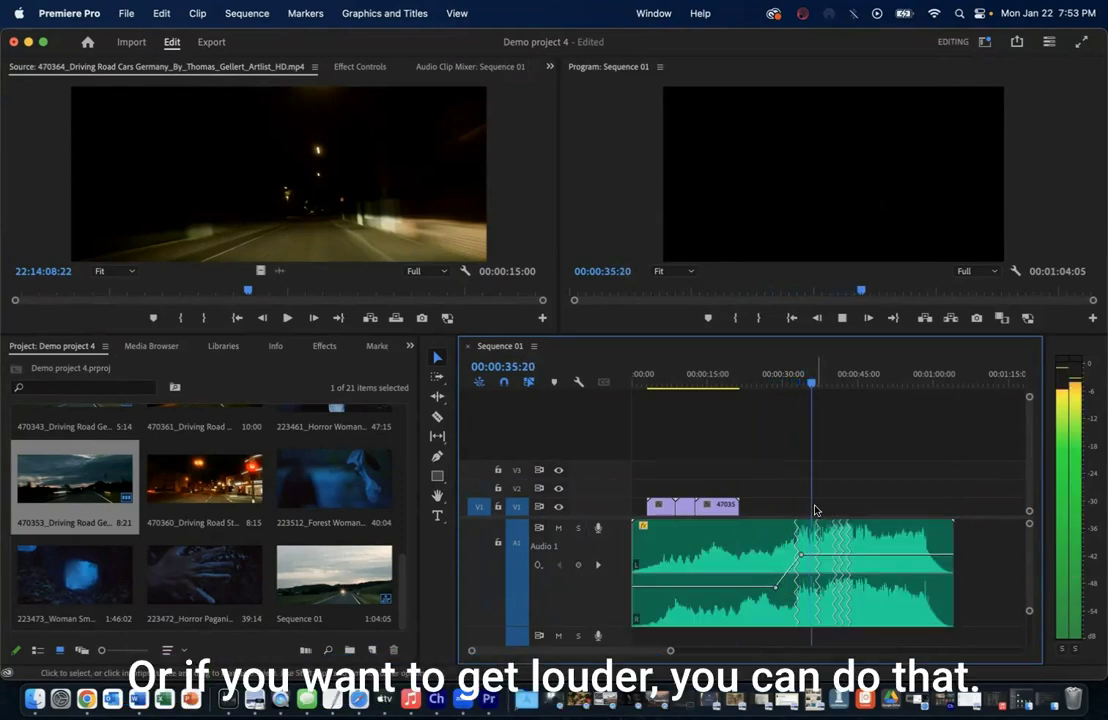
pyautogui.press('space')
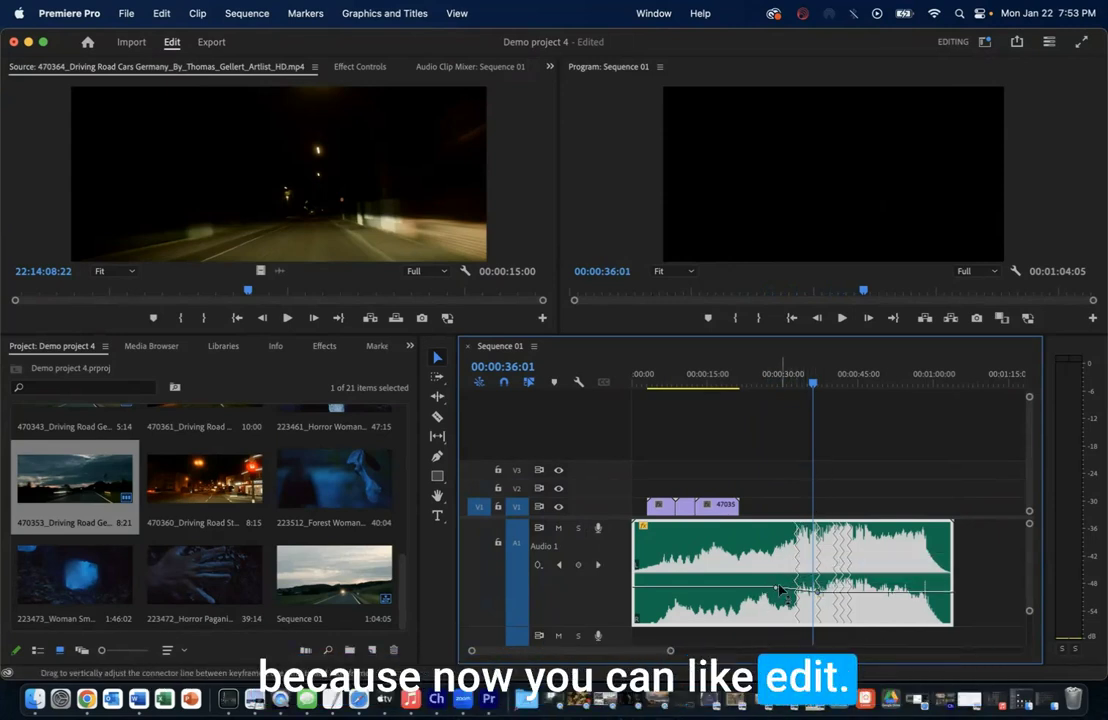
pyautogui.moveTo(780, 592); pyautogui.dragTo(772, 597)
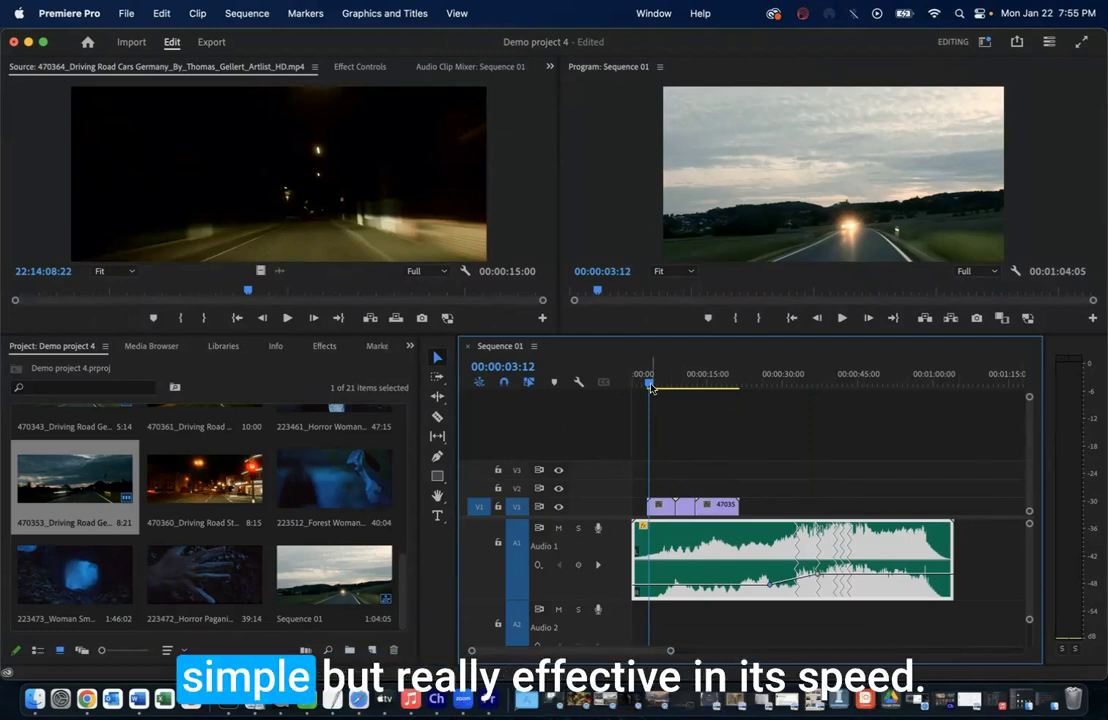
# - Set the speed of the third clip on V1, 470353 Driving Road, to 50% and play it back from about 12 seconds
pyautogui.moveTo(650, 388); pyautogui.dragTo(697, 384)
pyautogui.press('space')
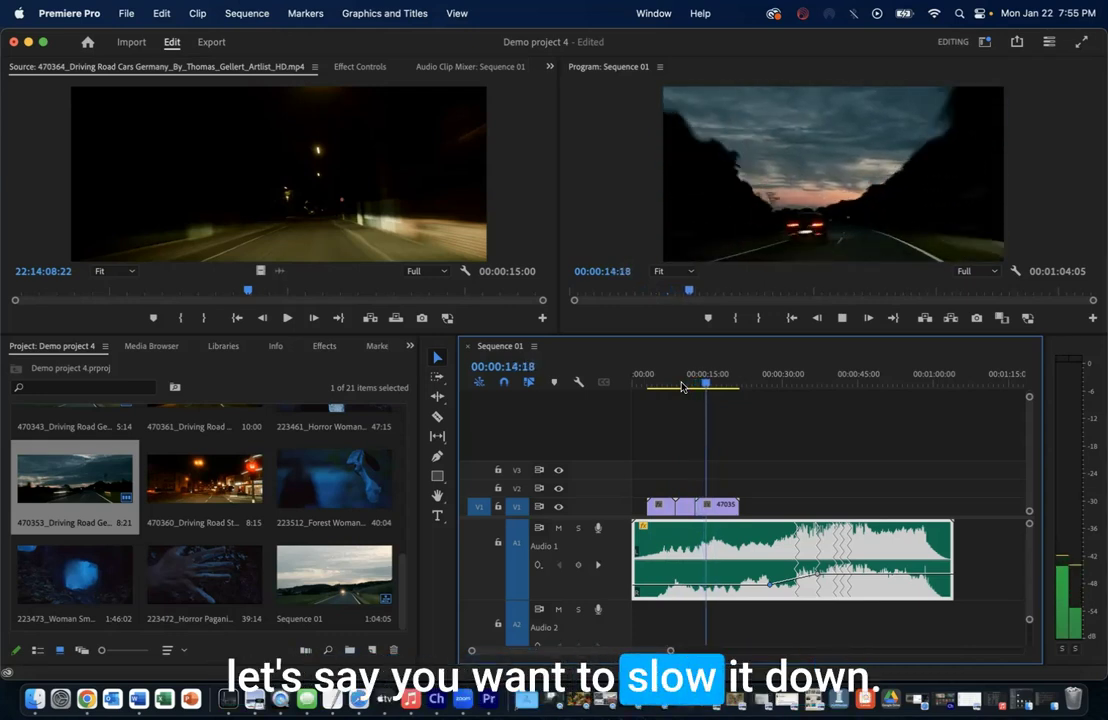
pyautogui.press('space')
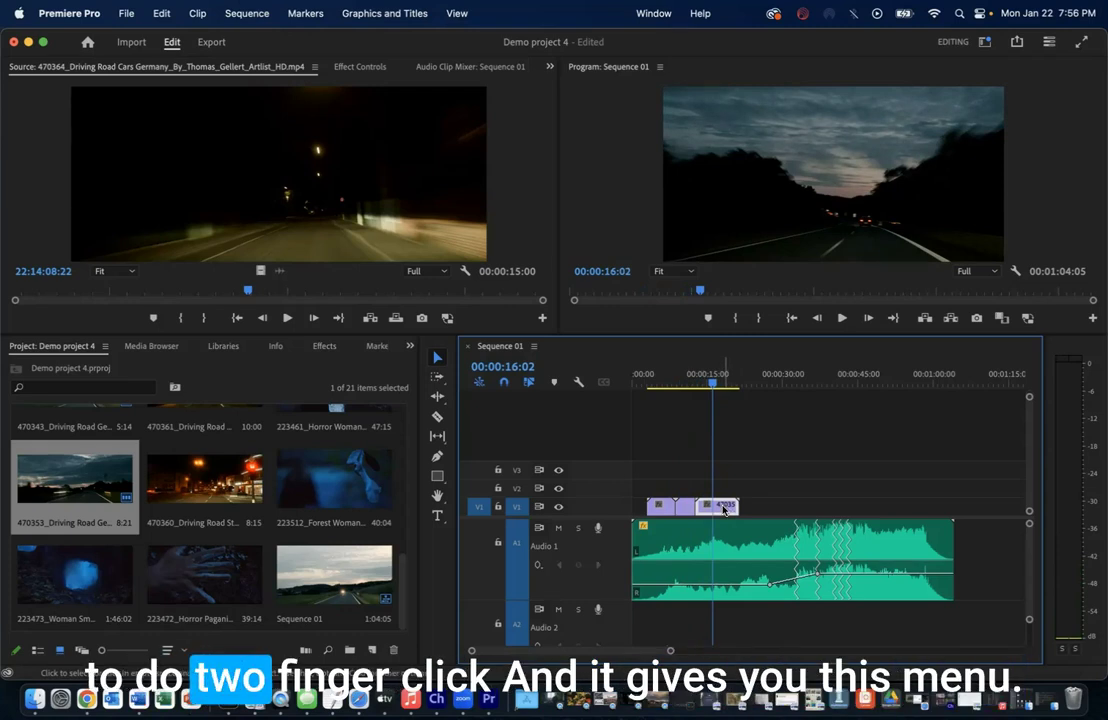
pyautogui.rightClick(724, 509)
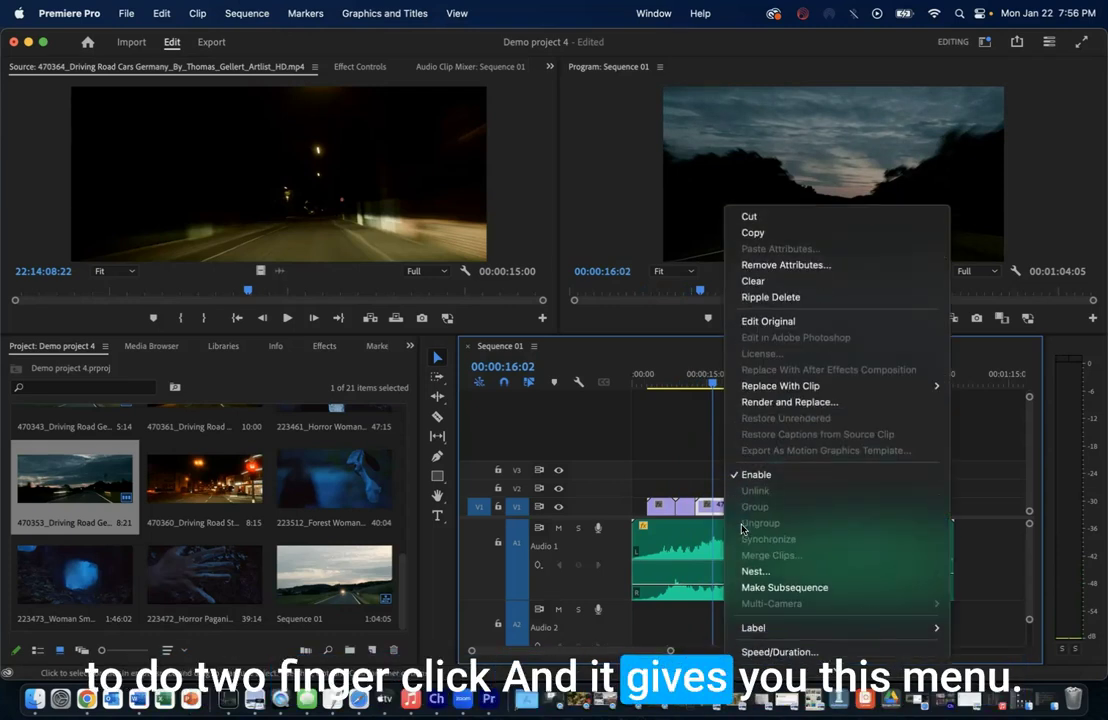
pyautogui.scroll(-5, 771, 600)
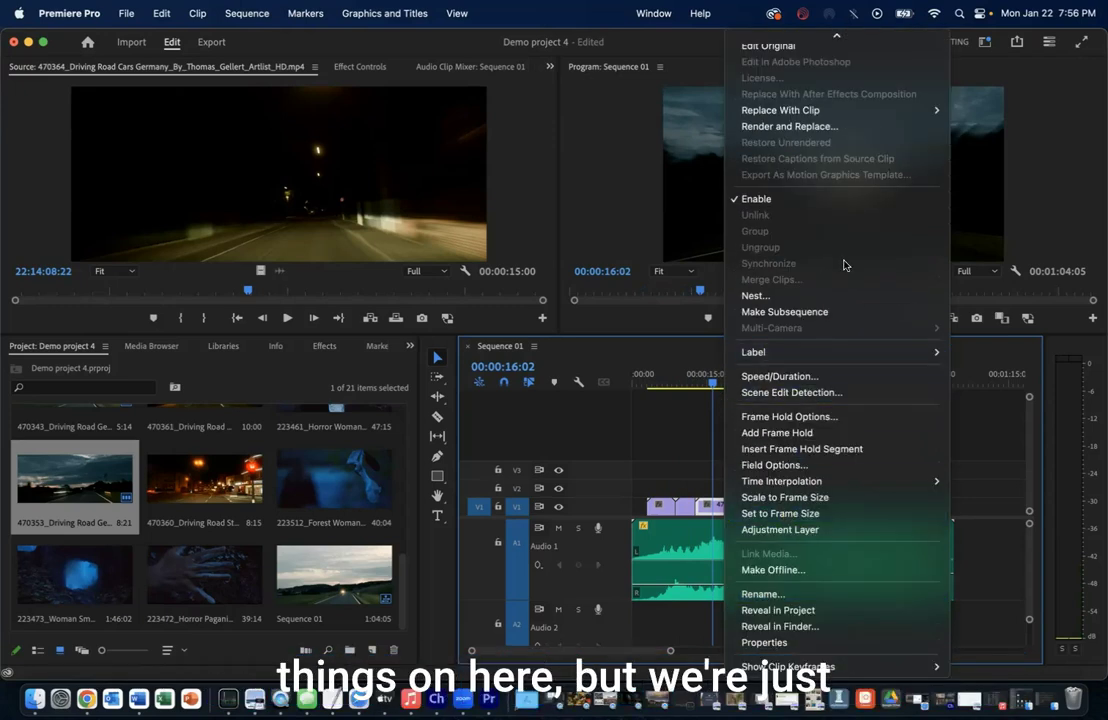
pyautogui.click(785, 384)
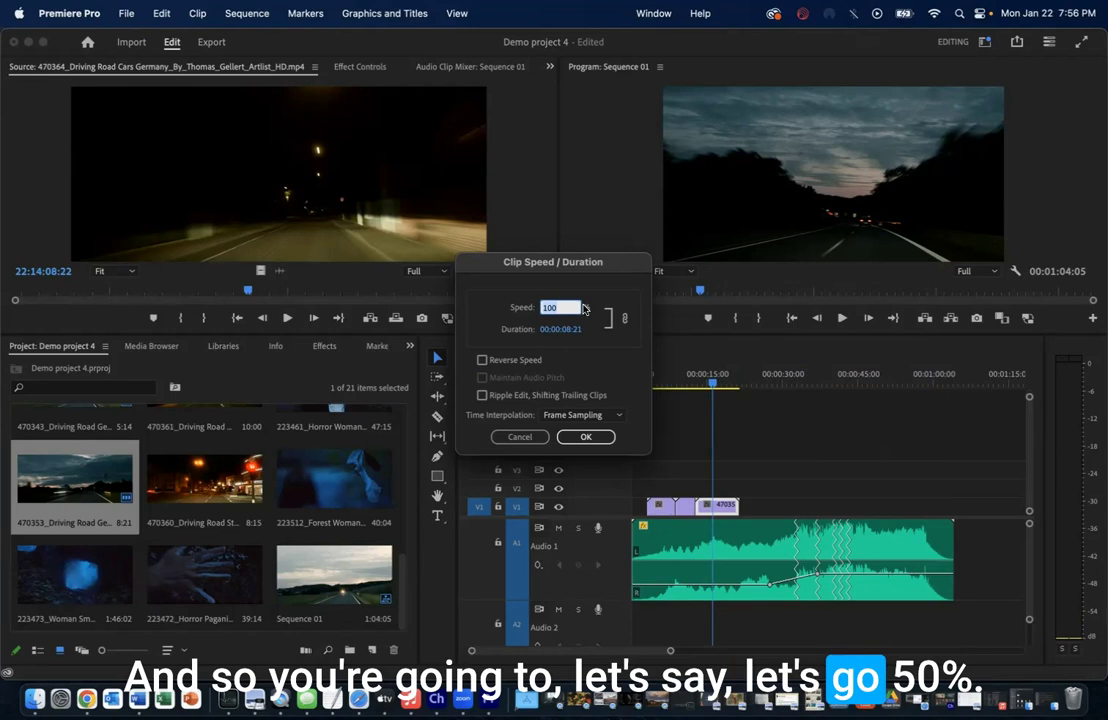
pyautogui.click(598, 439)
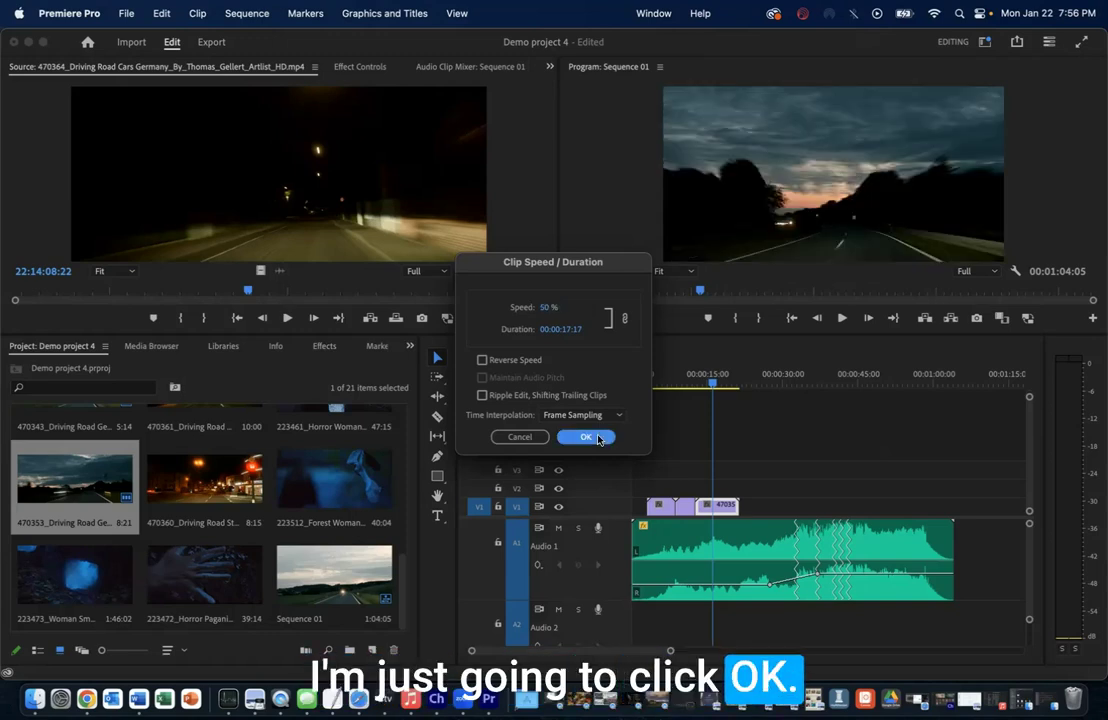
pyautogui.moveTo(714, 386)
pyautogui.mouseDown()
pyautogui.moveTo(695, 386)
pyautogui.moveTo(759, 388)
pyautogui.moveTo(756, 399)
pyautogui.moveTo(694, 394)
pyautogui.mouseUp()
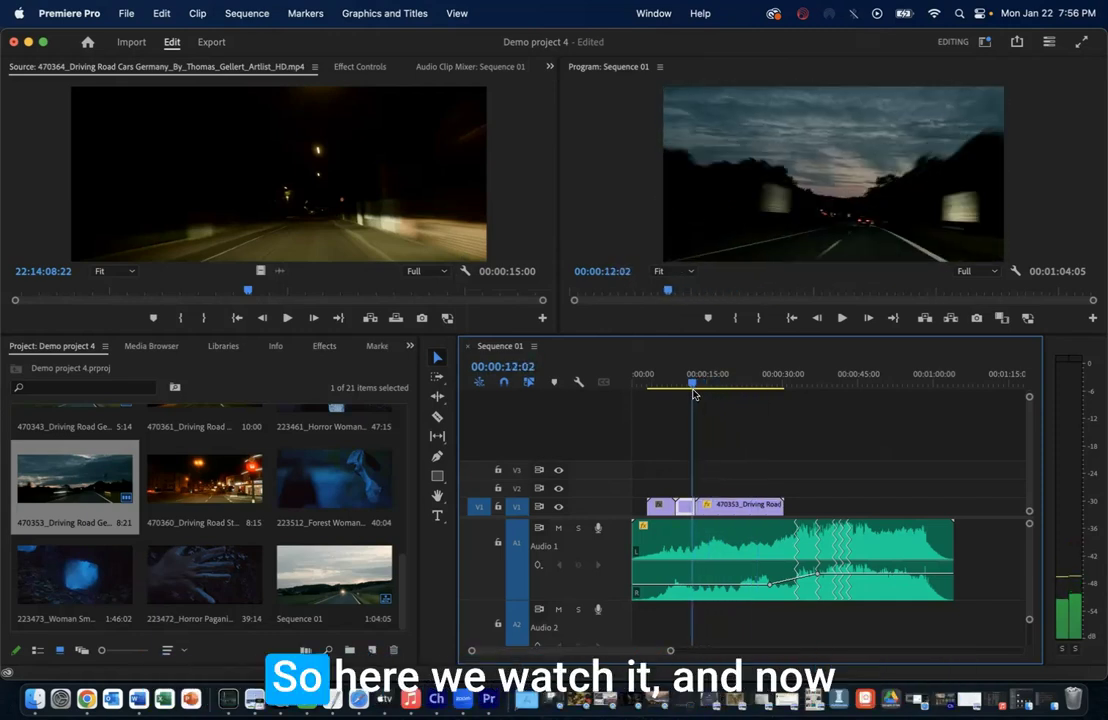
pyautogui.press('space')
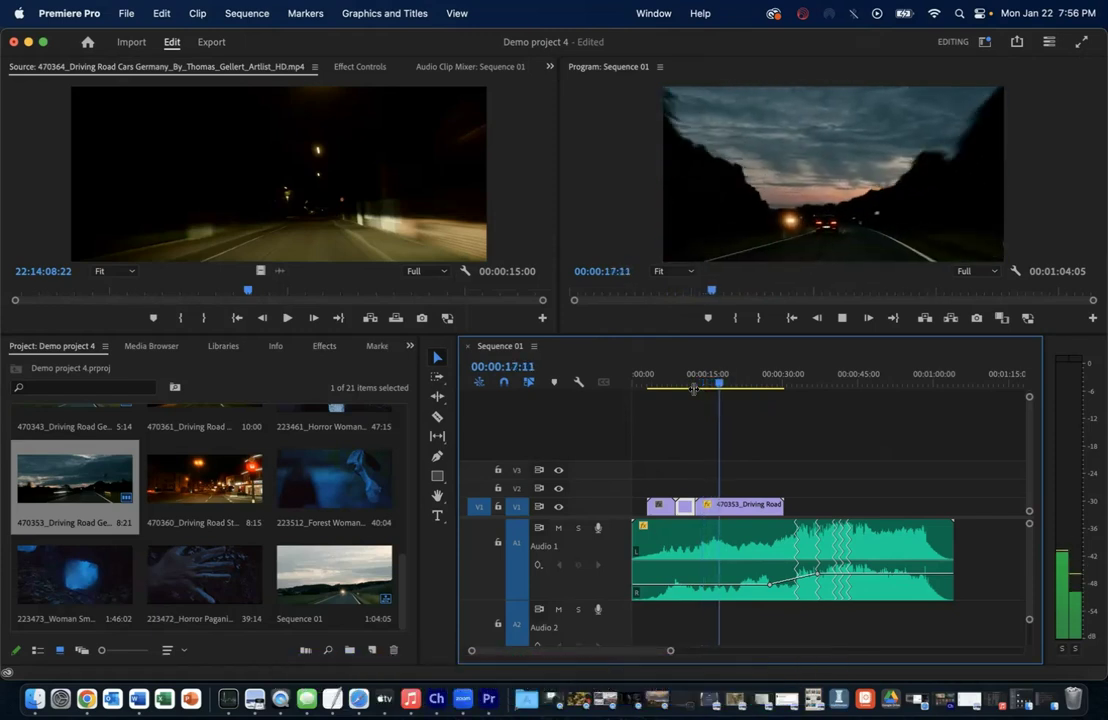
pyautogui.press('space')
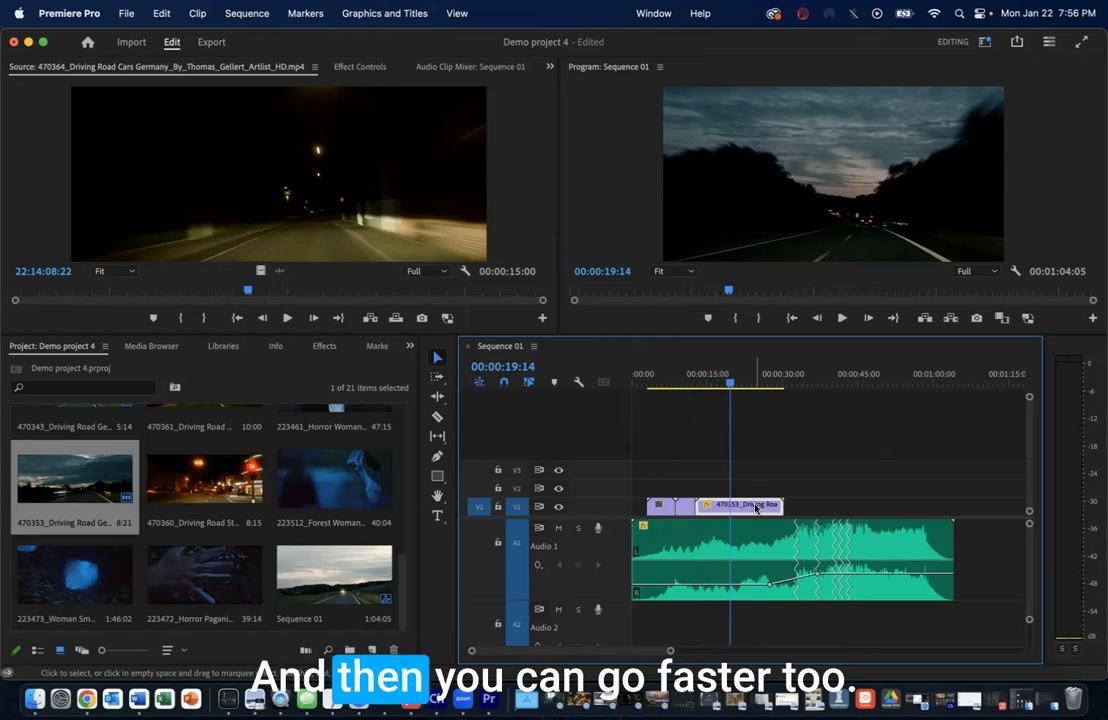
# - Set the third V1 clip's speed to 200% and play it back from just before its start
pyautogui.rightClick(757, 508)
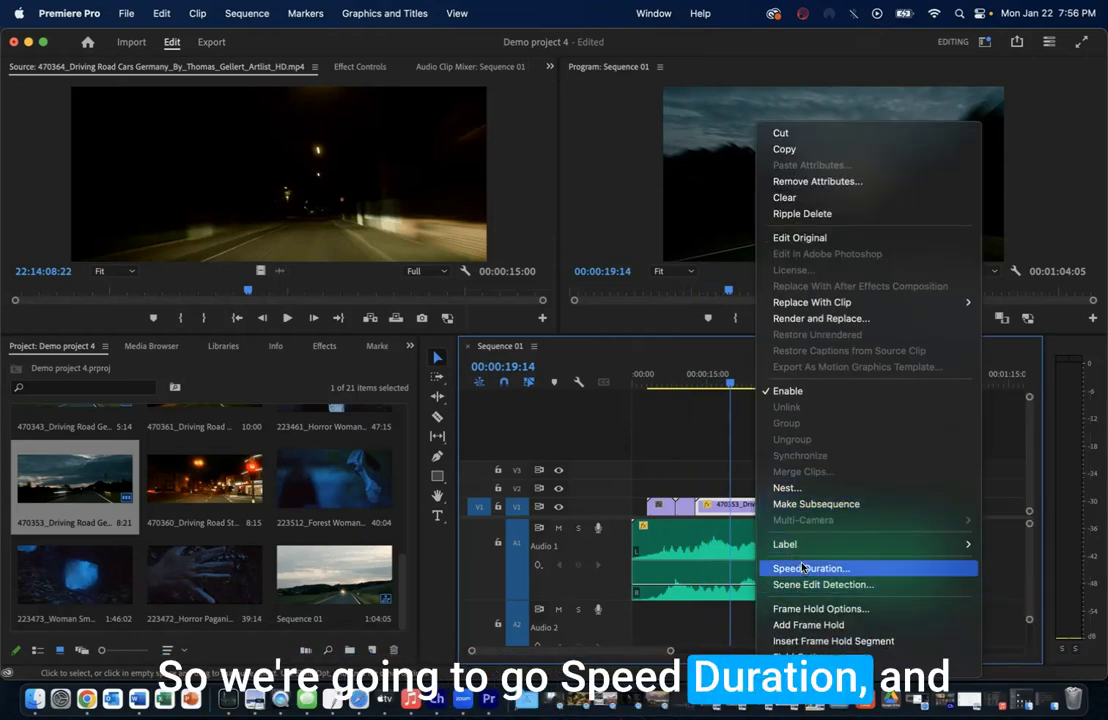
pyautogui.click(802, 569)
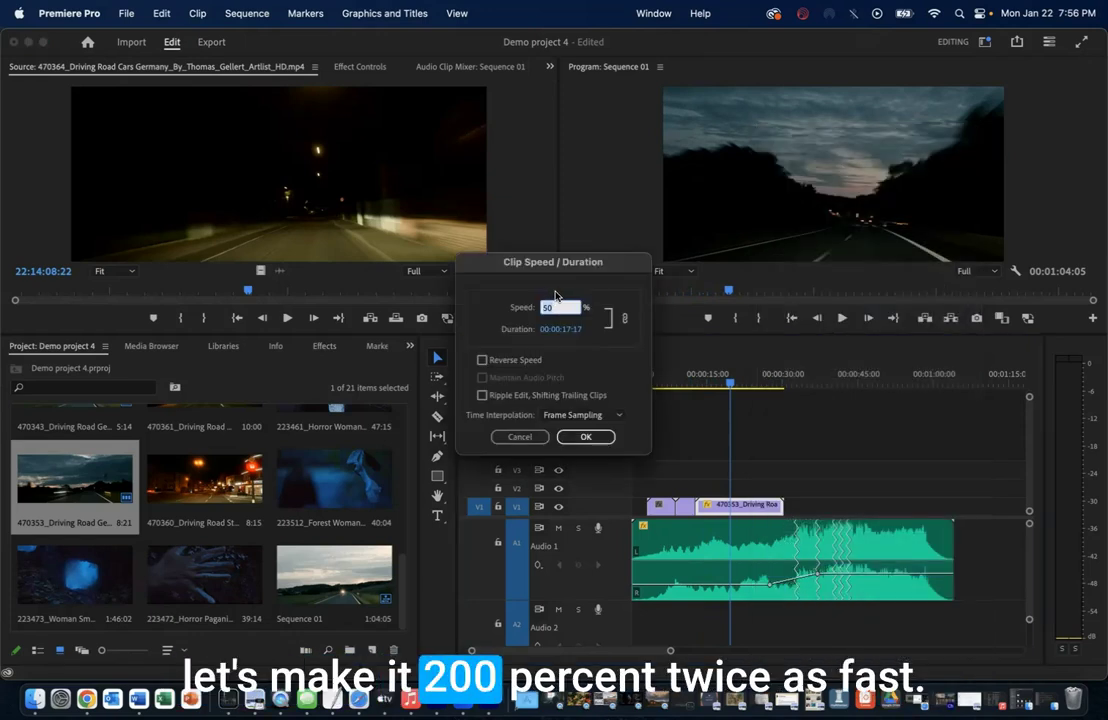
pyautogui.write('200')
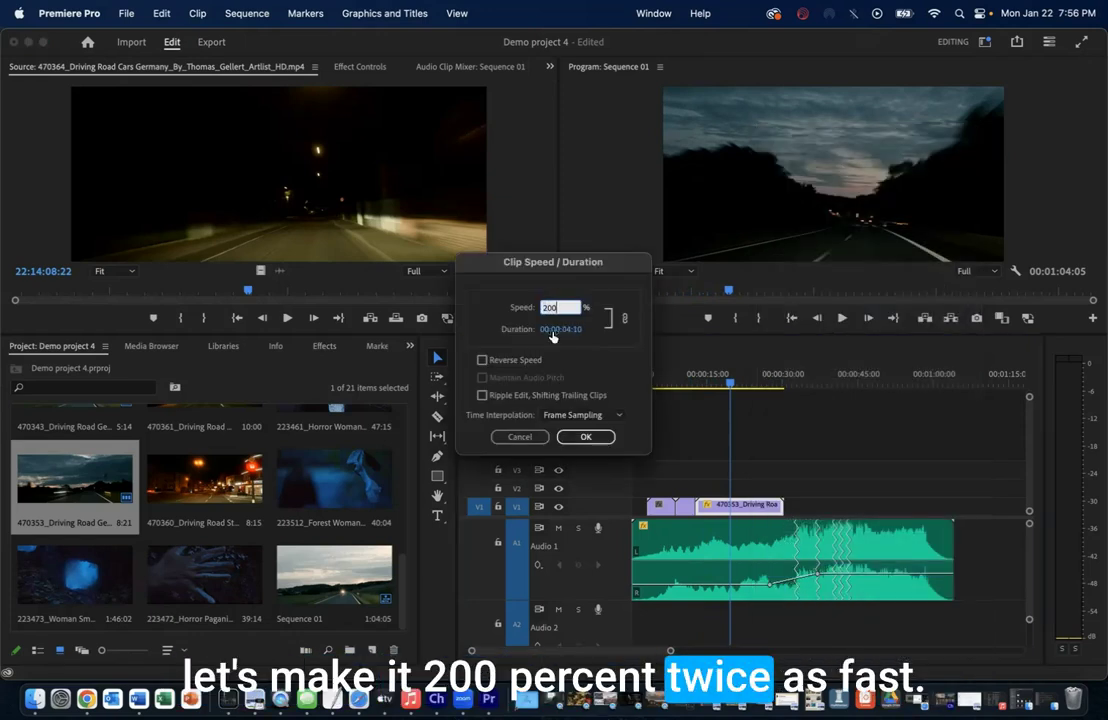
pyautogui.click(584, 438)
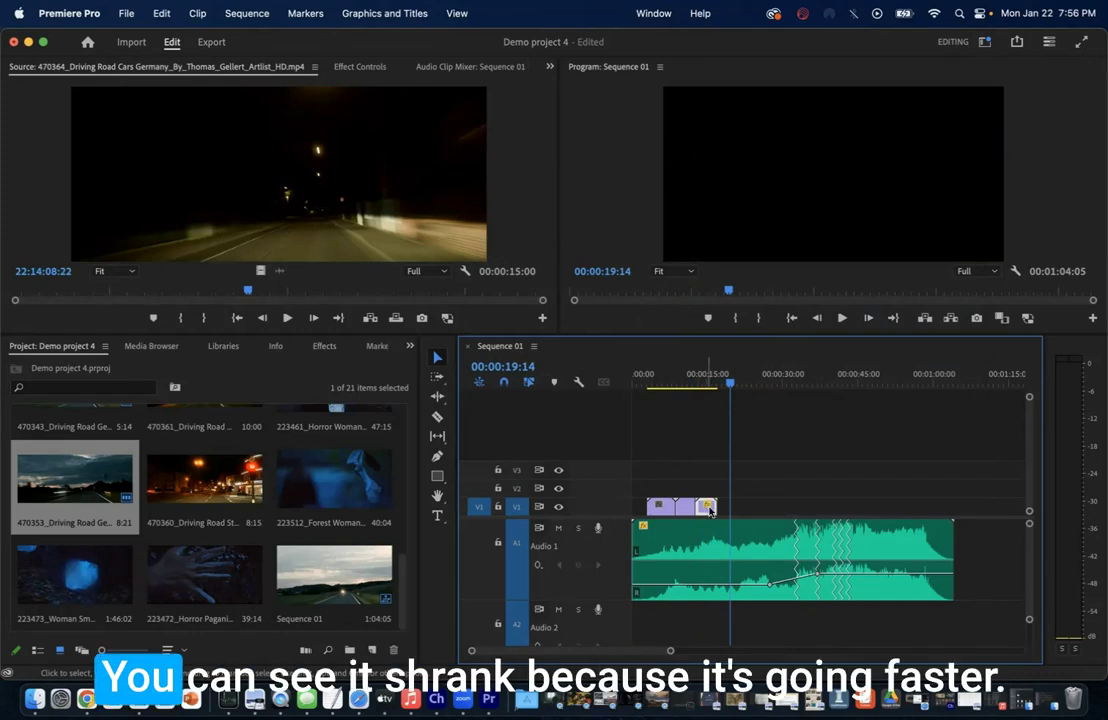
pyautogui.click(695, 384)
pyautogui.press('space')
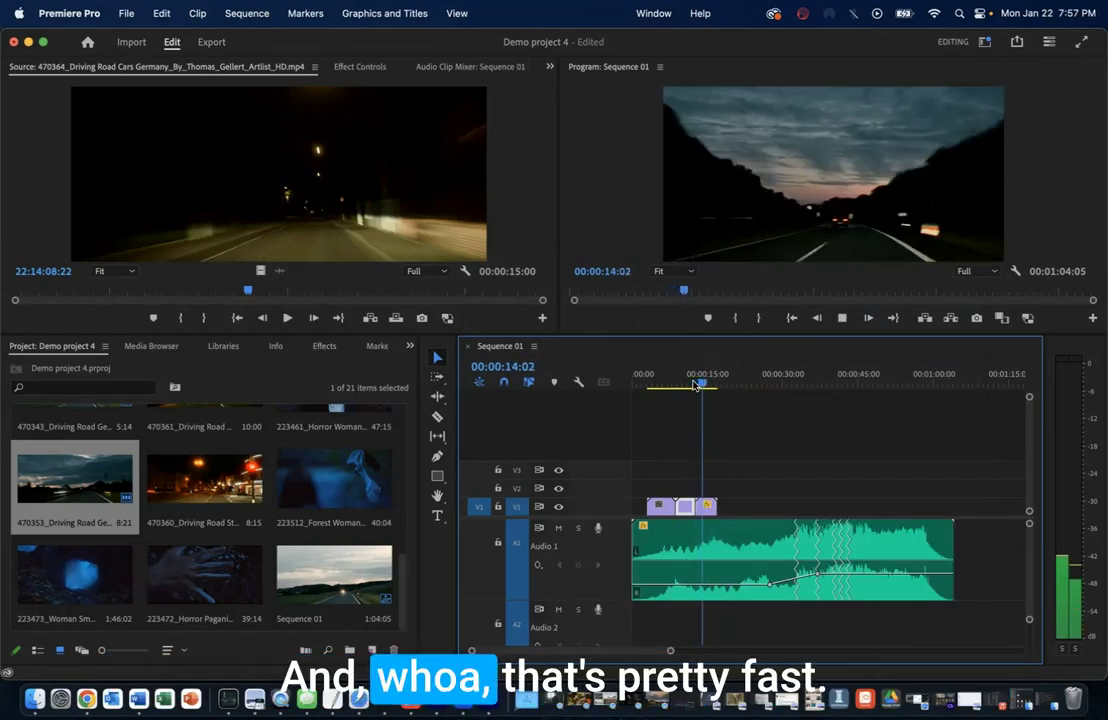
pyautogui.press('space')
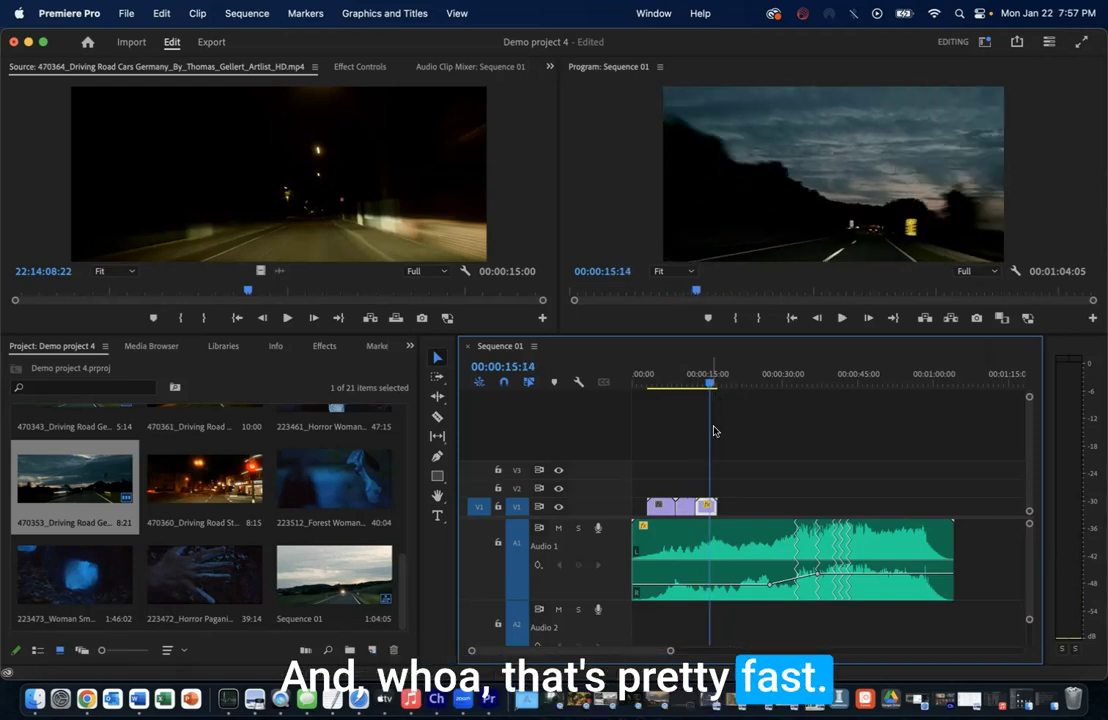
# - Set the third V1 clip's speed to 25% with Ripple Edit, Shifting Trailing Clips enabled
pyautogui.rightClick(708, 508)
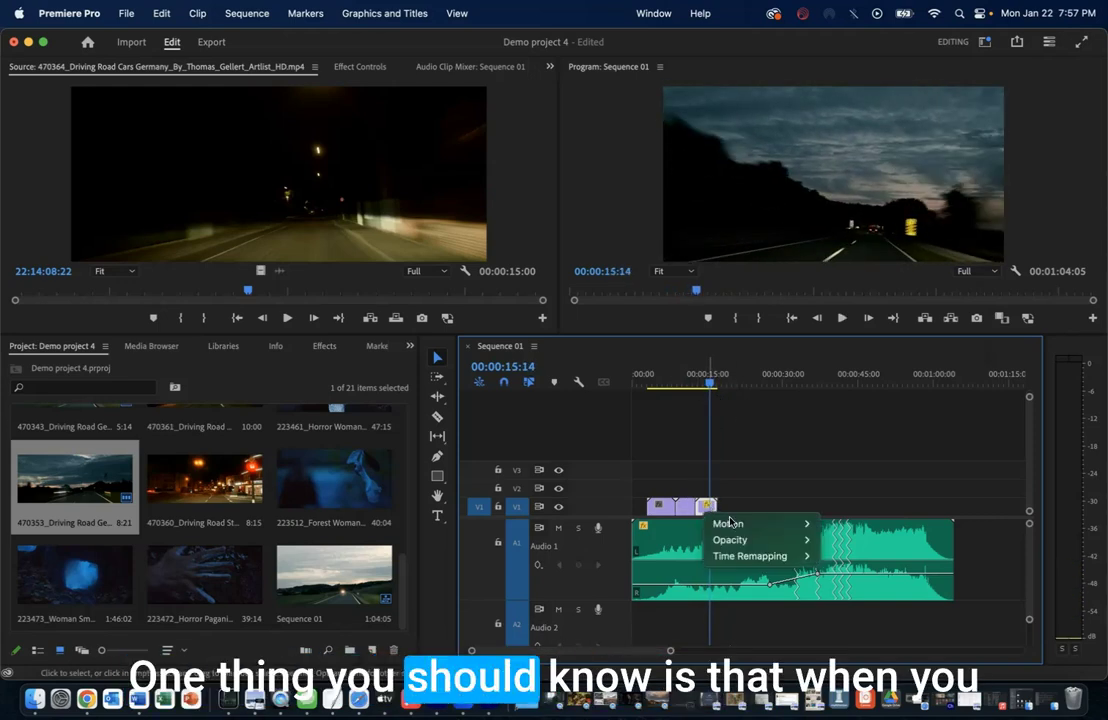
pyautogui.click(745, 471)
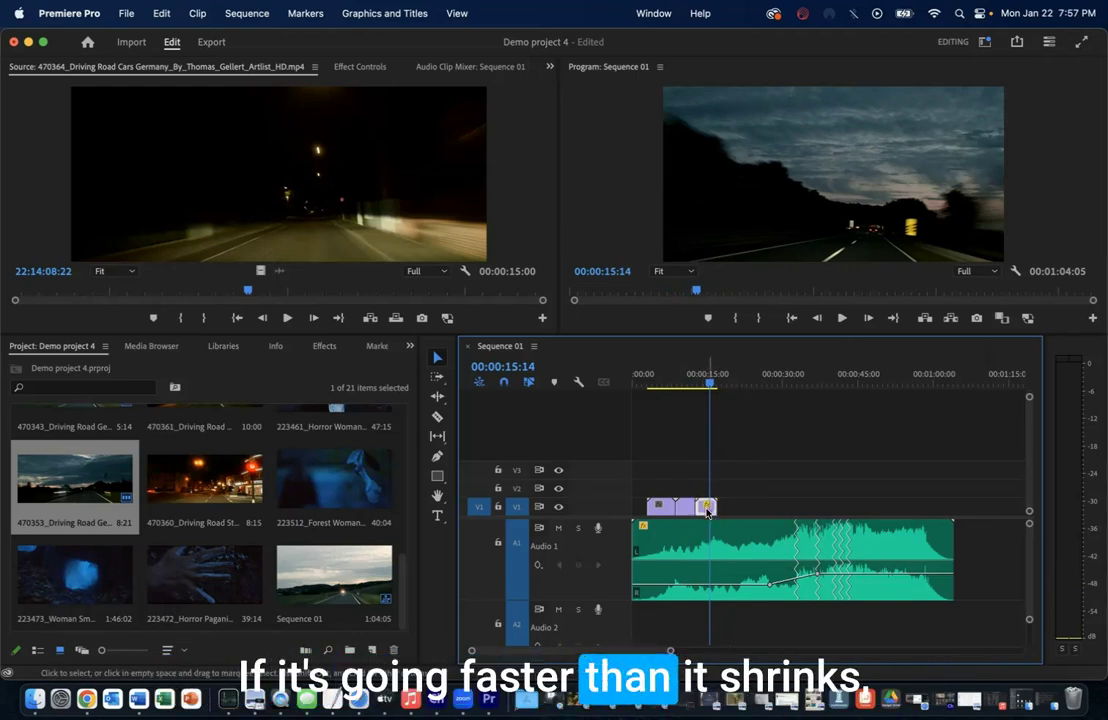
pyautogui.rightClick(710, 515)
pyautogui.scroll(-8, 765, 546)
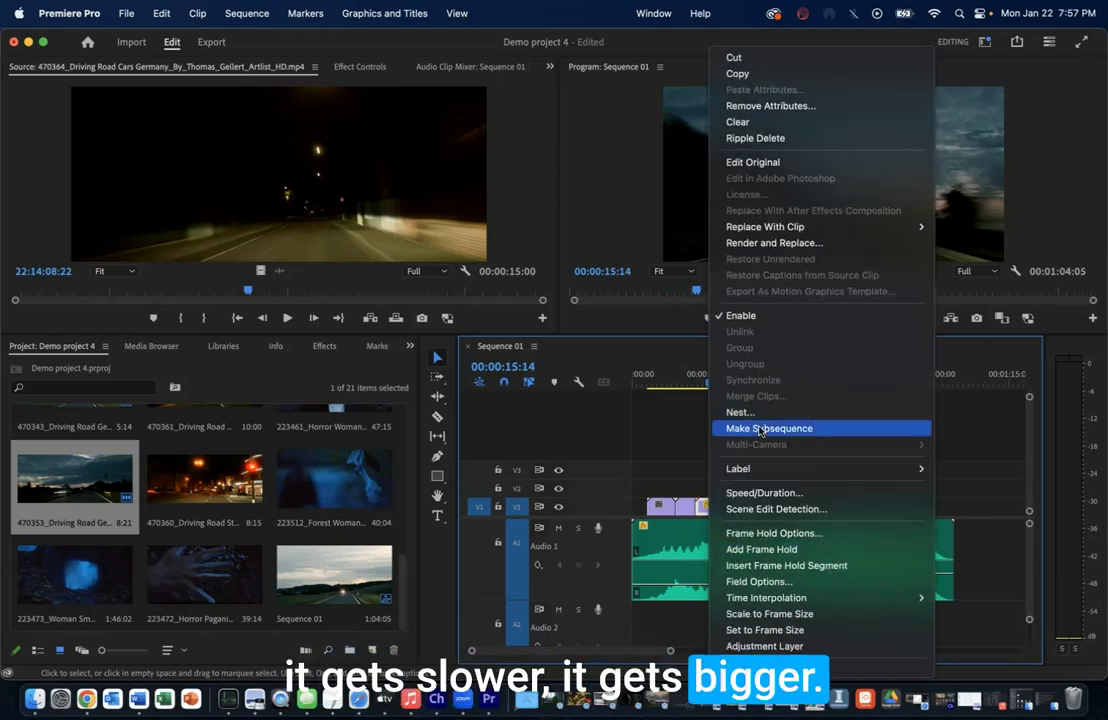
pyautogui.click(760, 492)
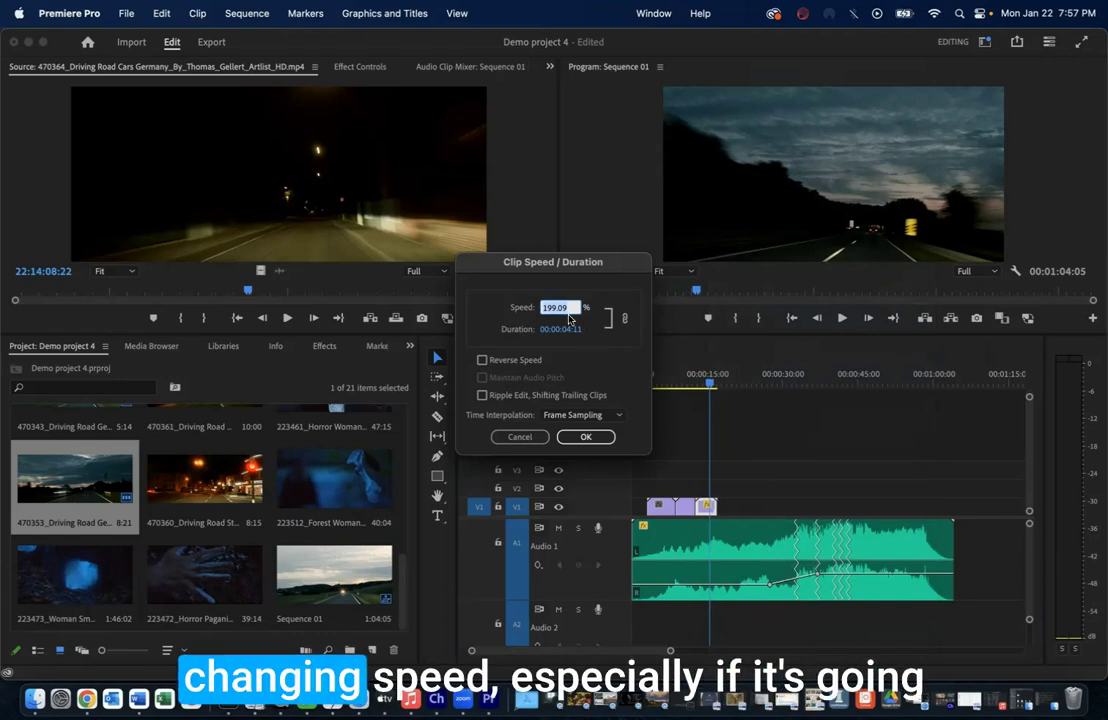
pyautogui.click(483, 396)
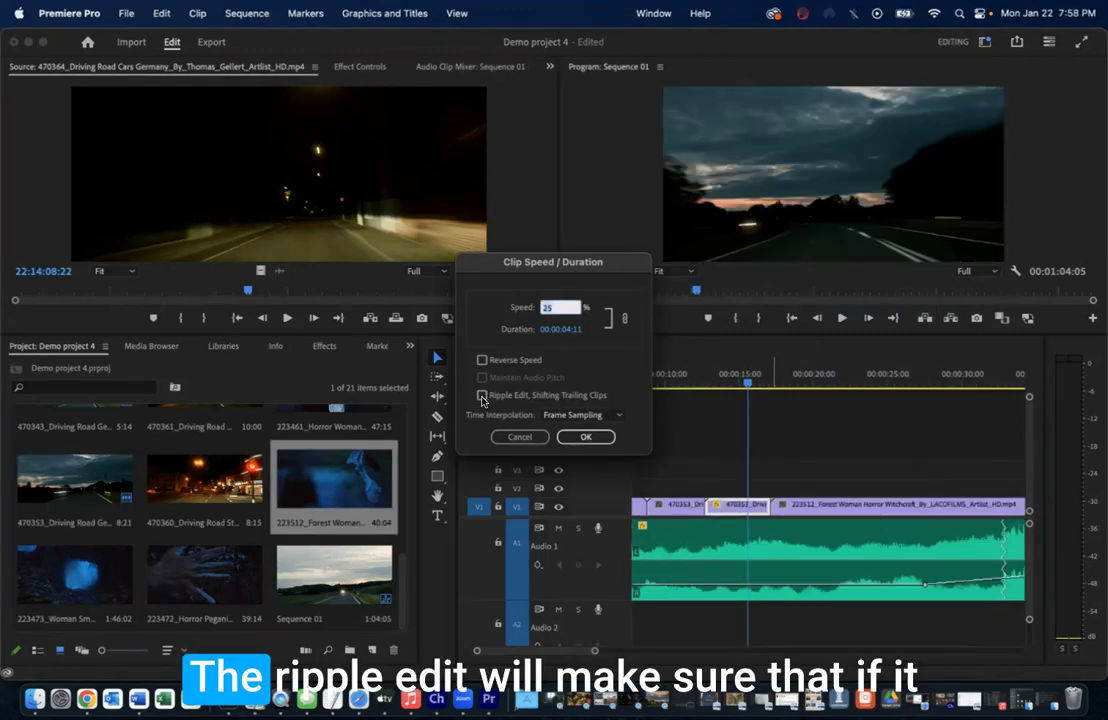
pyautogui.click(483, 397)
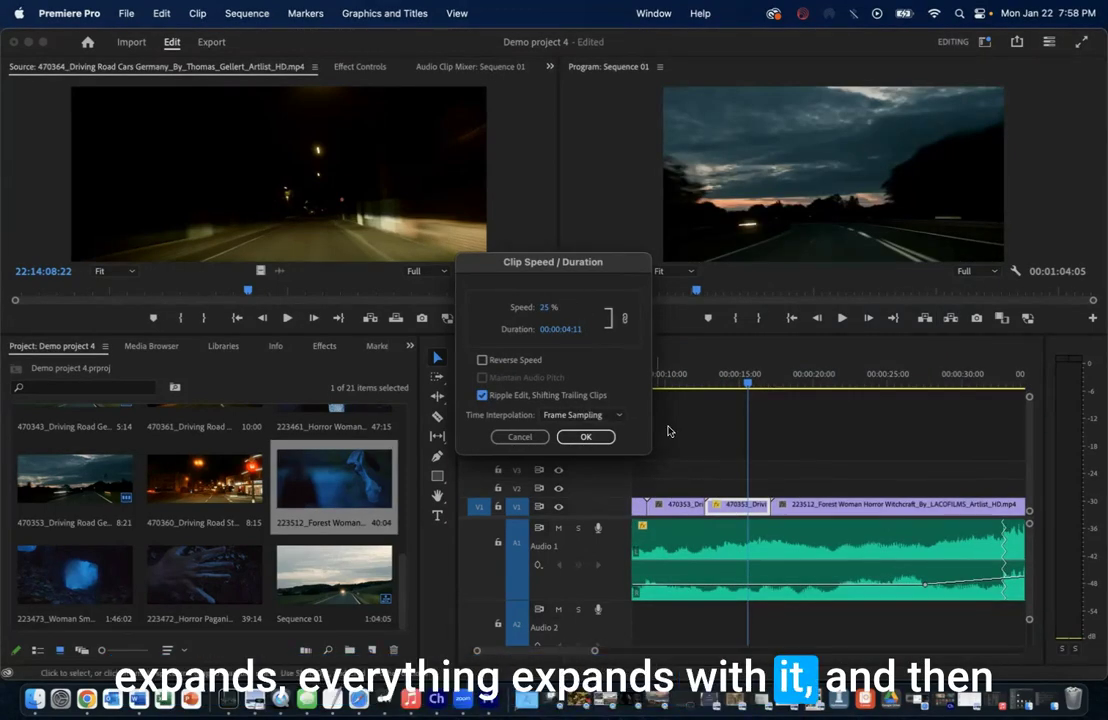
pyautogui.click(586, 437)
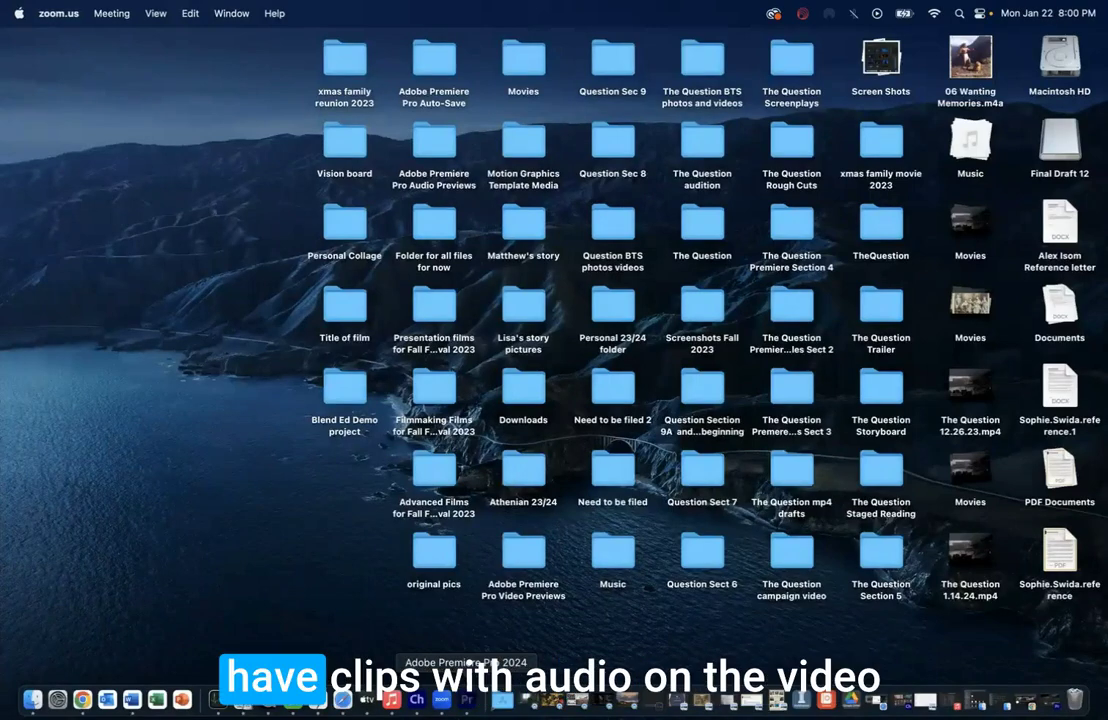
# - Switch to Premiere Pro and place the Sec 5 medium take 3 clip with audio at the start of Sequence 92, overwriting woman1.mp4
pyautogui.click(466, 699)
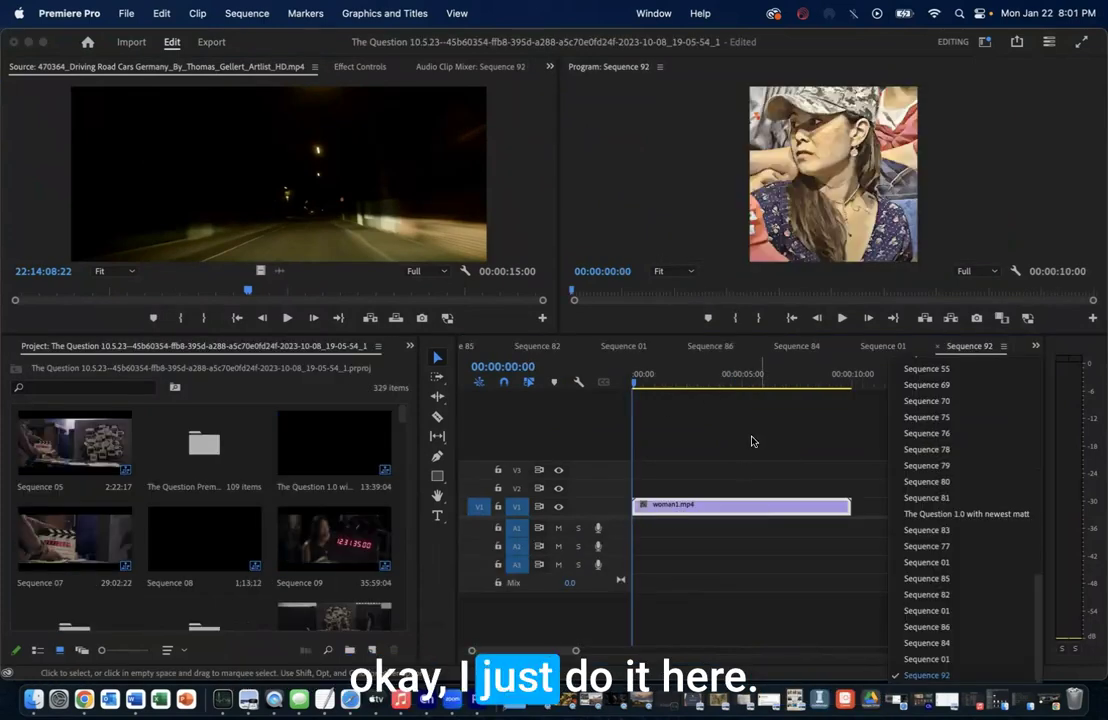
pyautogui.click(753, 441)
pyautogui.scroll(-5, 225, 556)
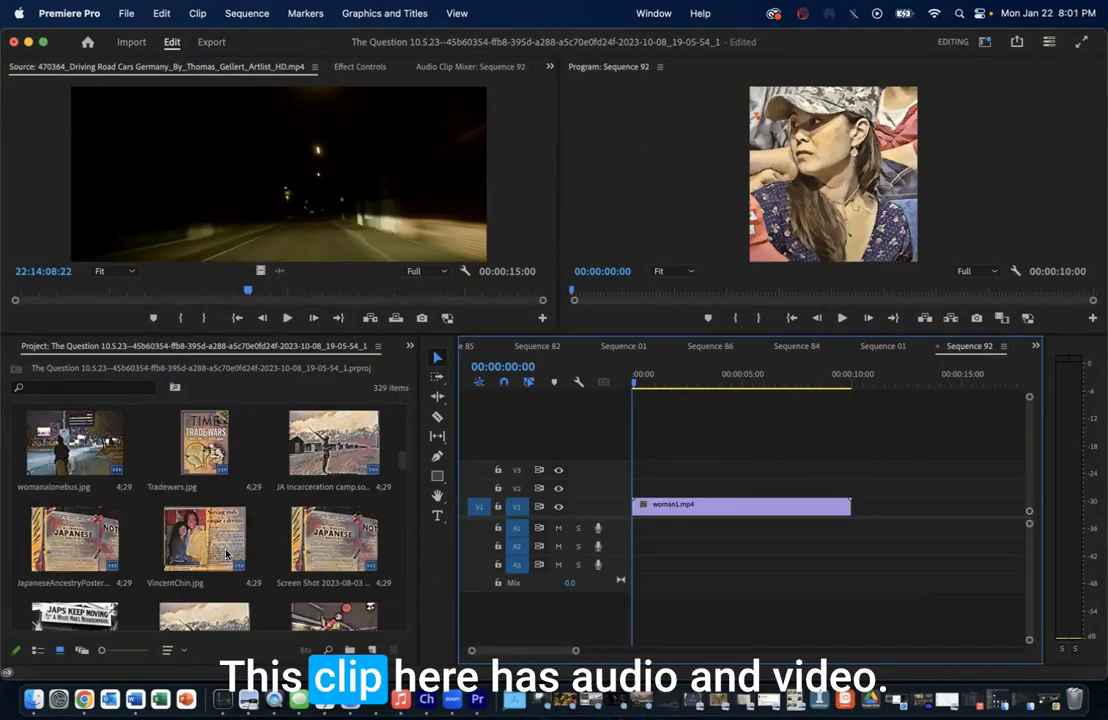
pyautogui.scroll(-5, 226, 554)
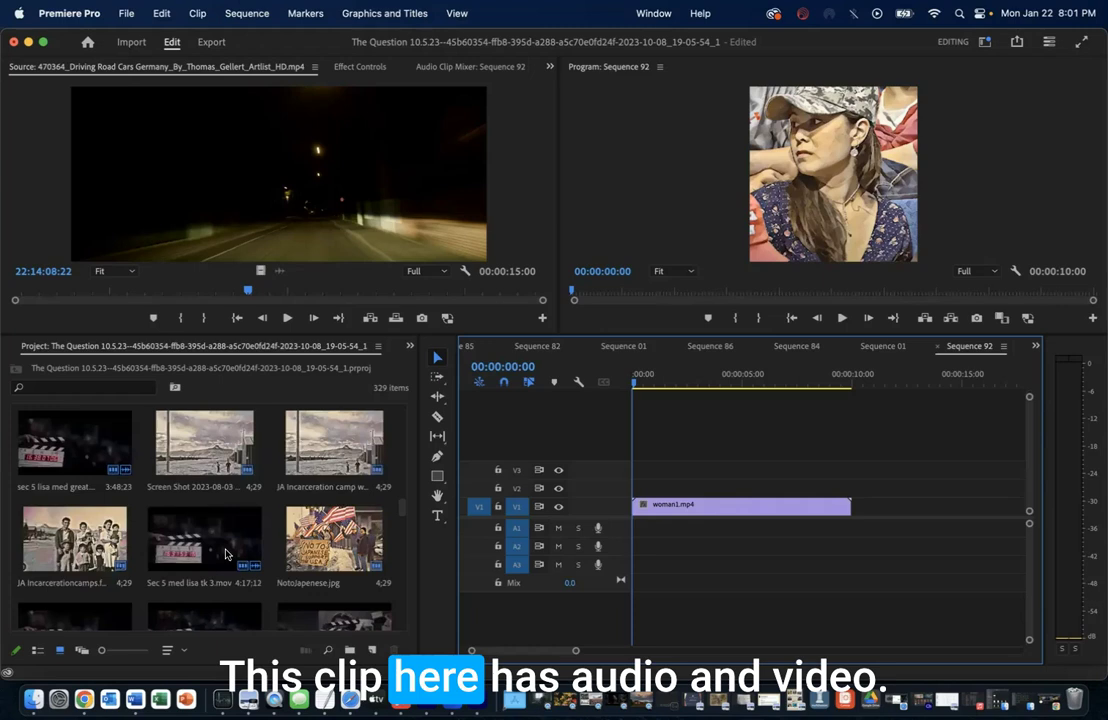
pyautogui.click(219, 553)
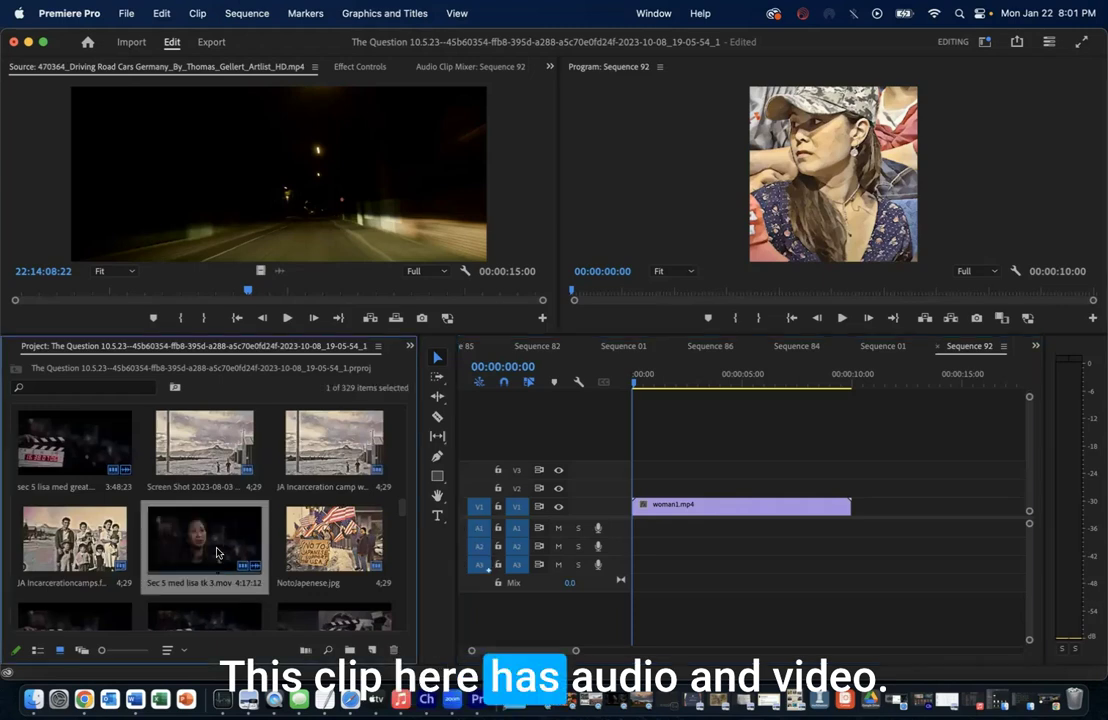
pyautogui.moveTo(199, 545); pyautogui.dragTo(636, 503)
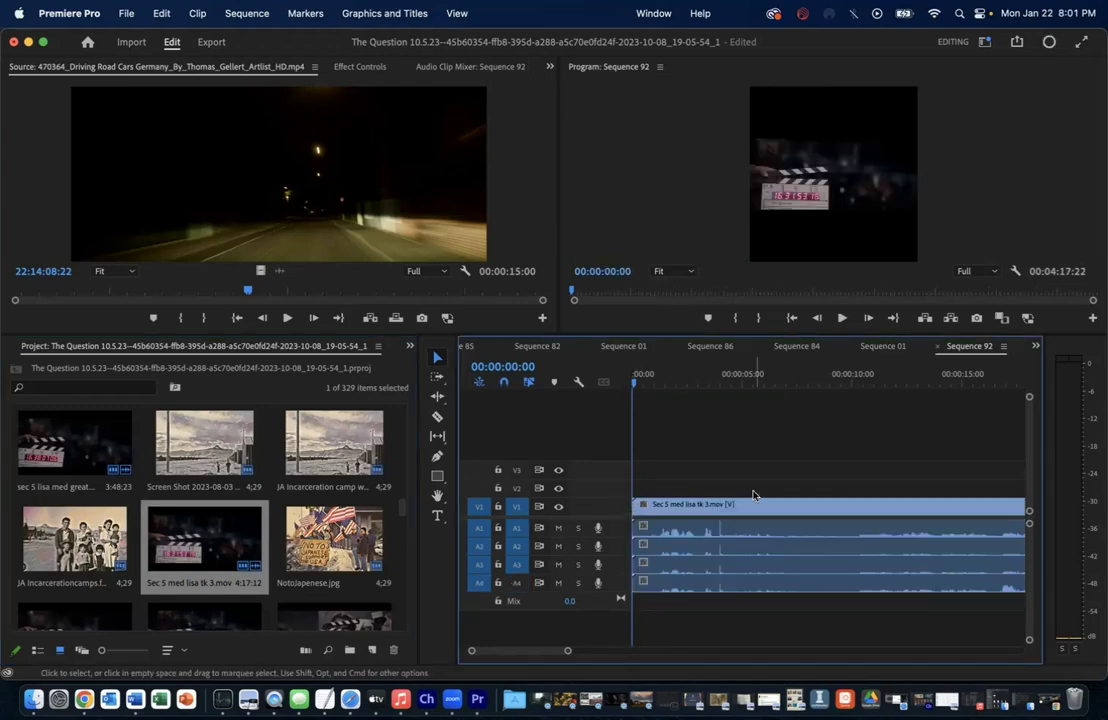
# - Unlink the new clip's video from its audio and delete its separated audio on tracks A1 to A4
pyautogui.click(689, 378)
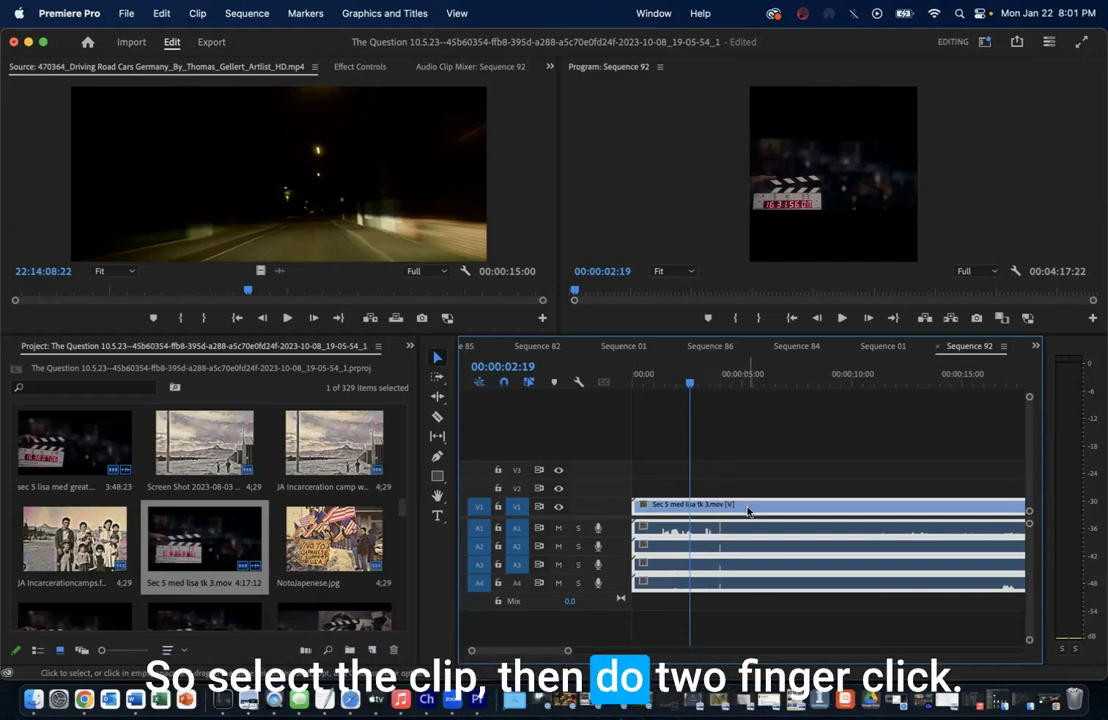
pyautogui.rightClick(748, 511)
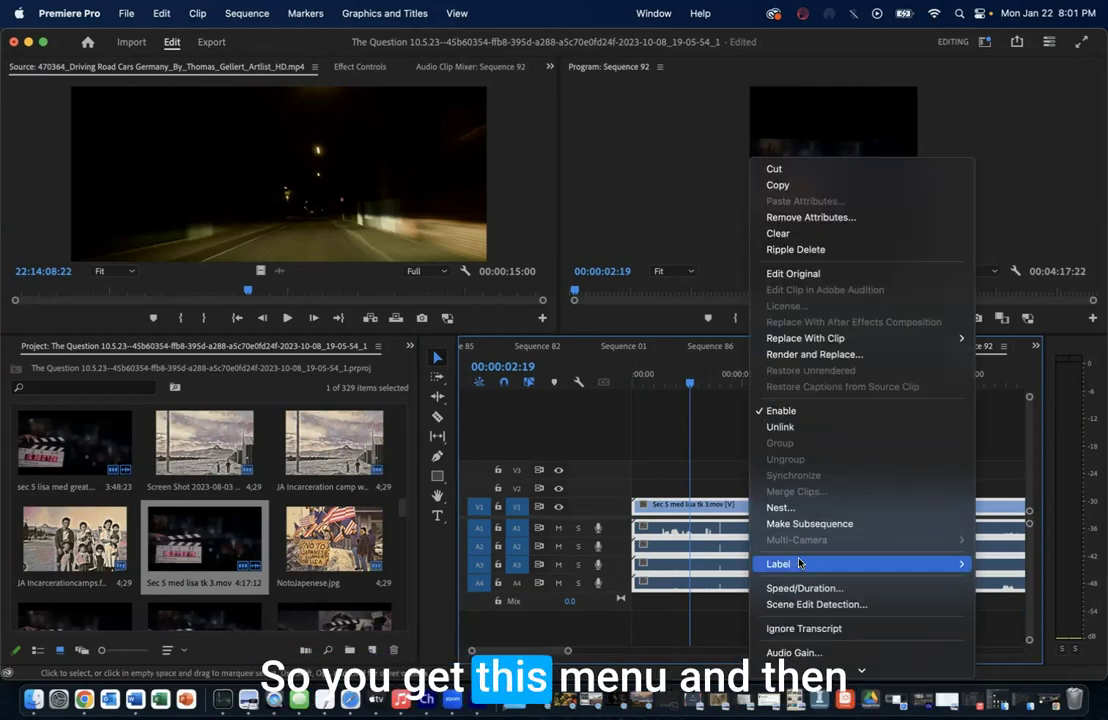
pyautogui.scroll(-2, 799, 564)
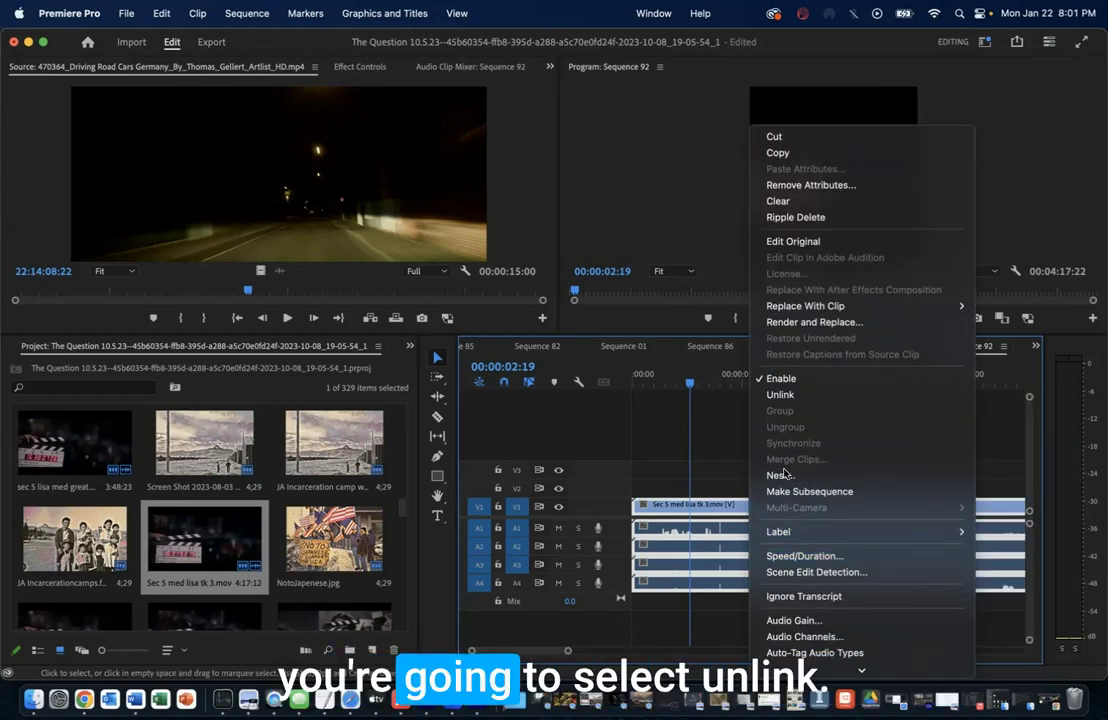
pyautogui.click(780, 398)
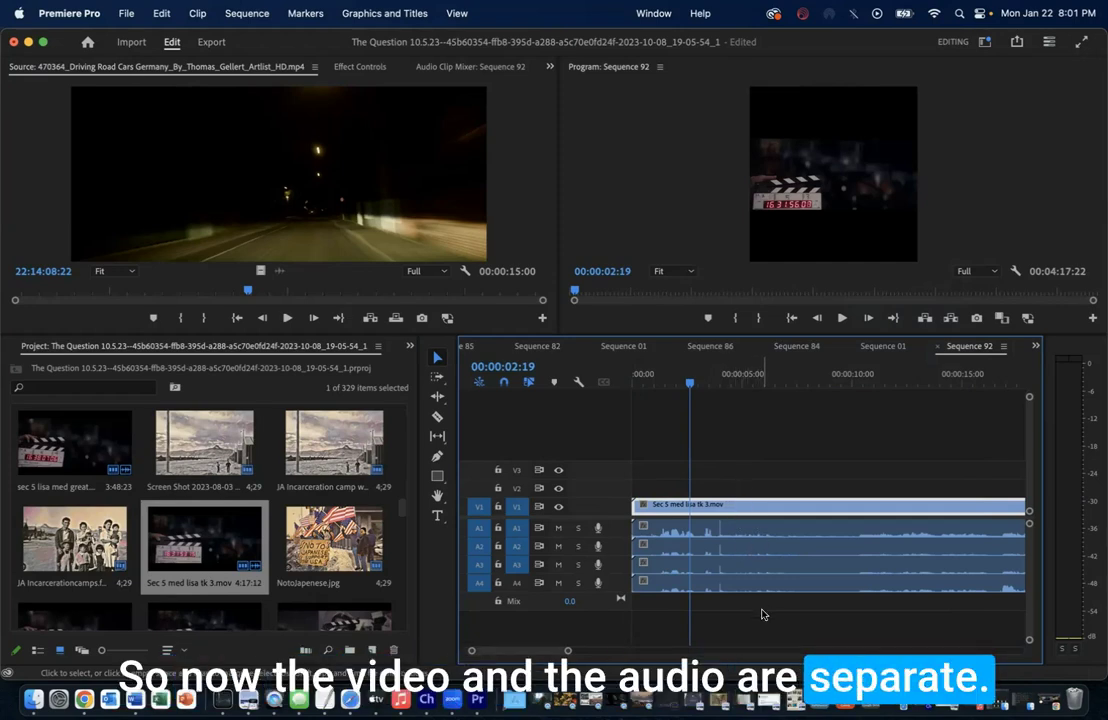
pyautogui.moveTo(763, 606); pyautogui.dragTo(733, 530)
pyautogui.press('Delete')
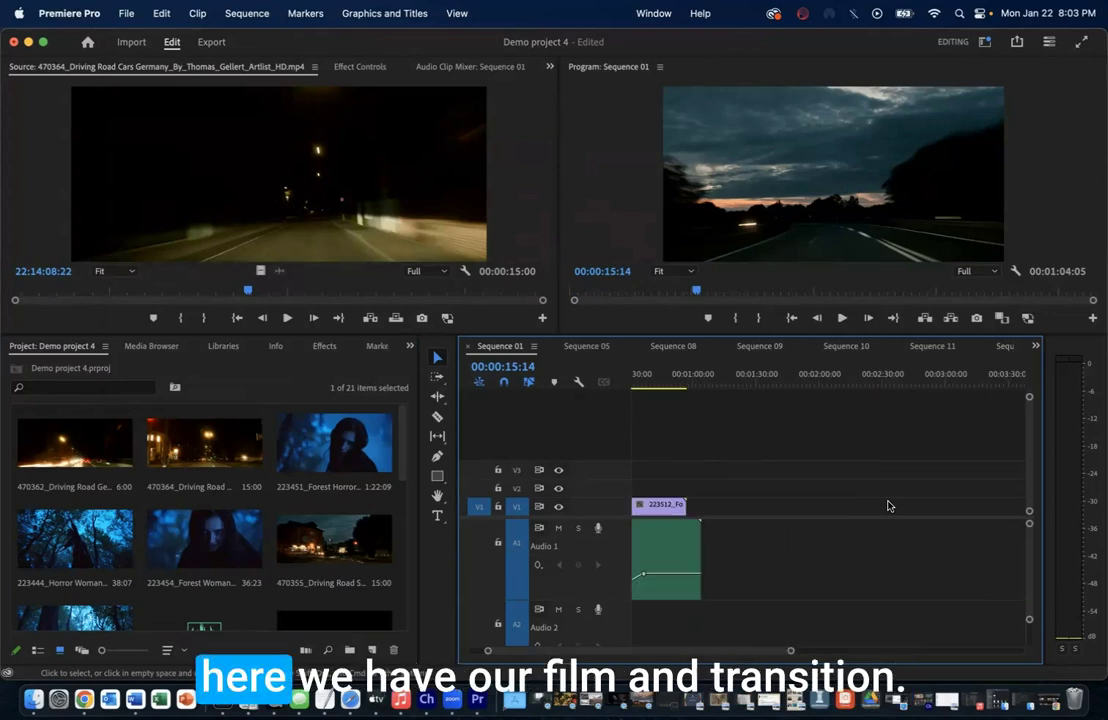
# - Delete the last video clip on V1, 223512_Forest, from Sequence 01 of Demo project 4
pyautogui.hscroll(-3, 717, 527)
pyautogui.scroll(5, 717, 527)
pyautogui.hscroll(-5, 717, 527)
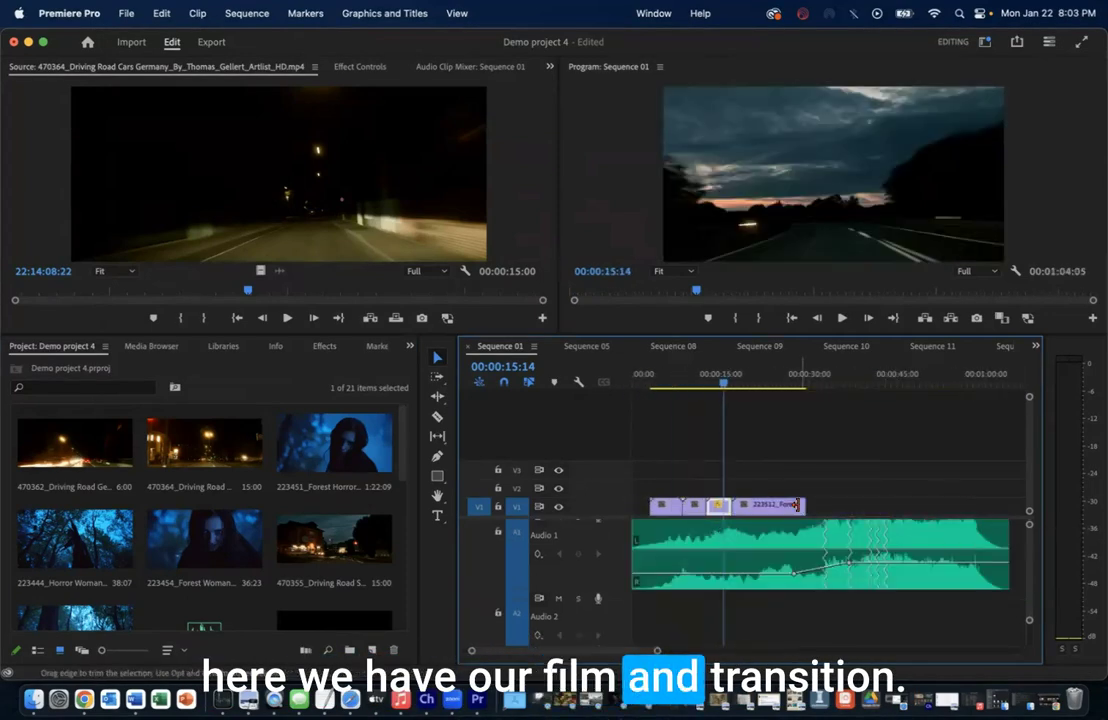
pyautogui.click(783, 509)
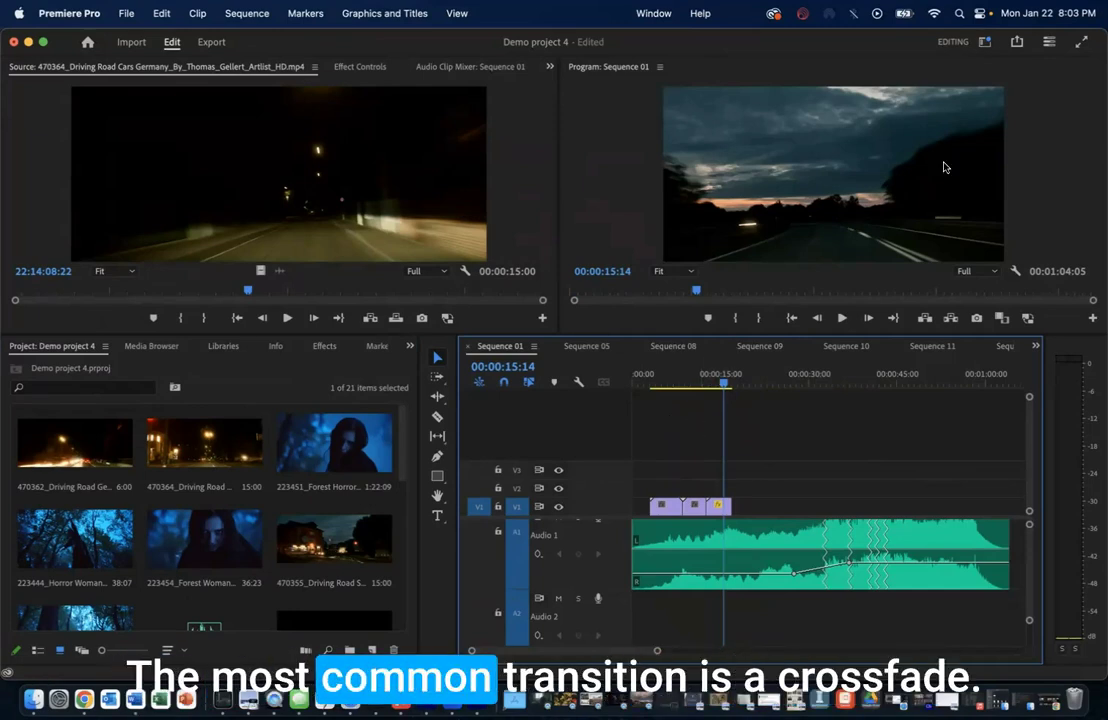
# - Change to the Effects workspace and expand the Dissolve group within Video Transitions
pyautogui.click(985, 42)
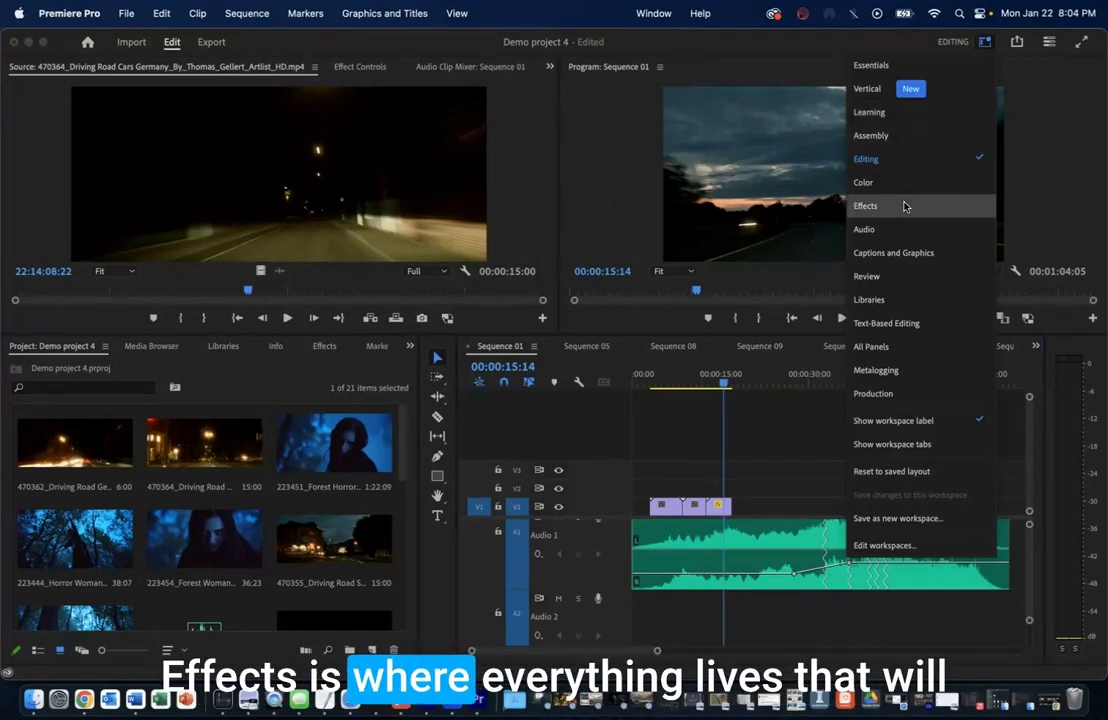
pyautogui.click(904, 206)
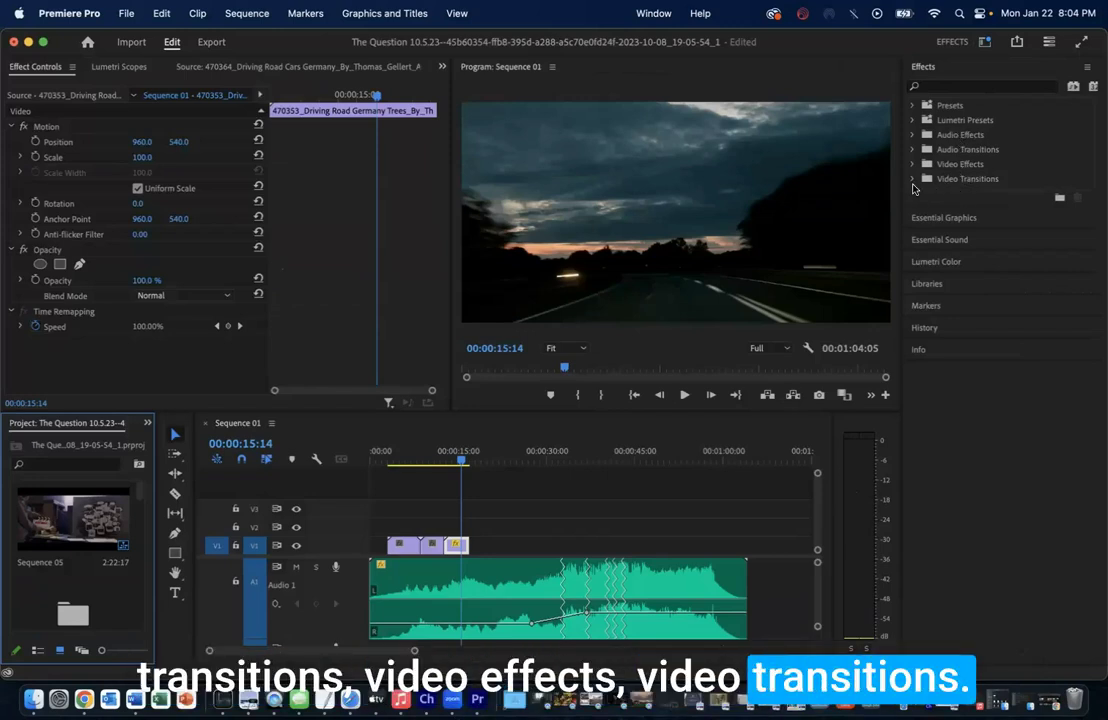
pyautogui.click(912, 180)
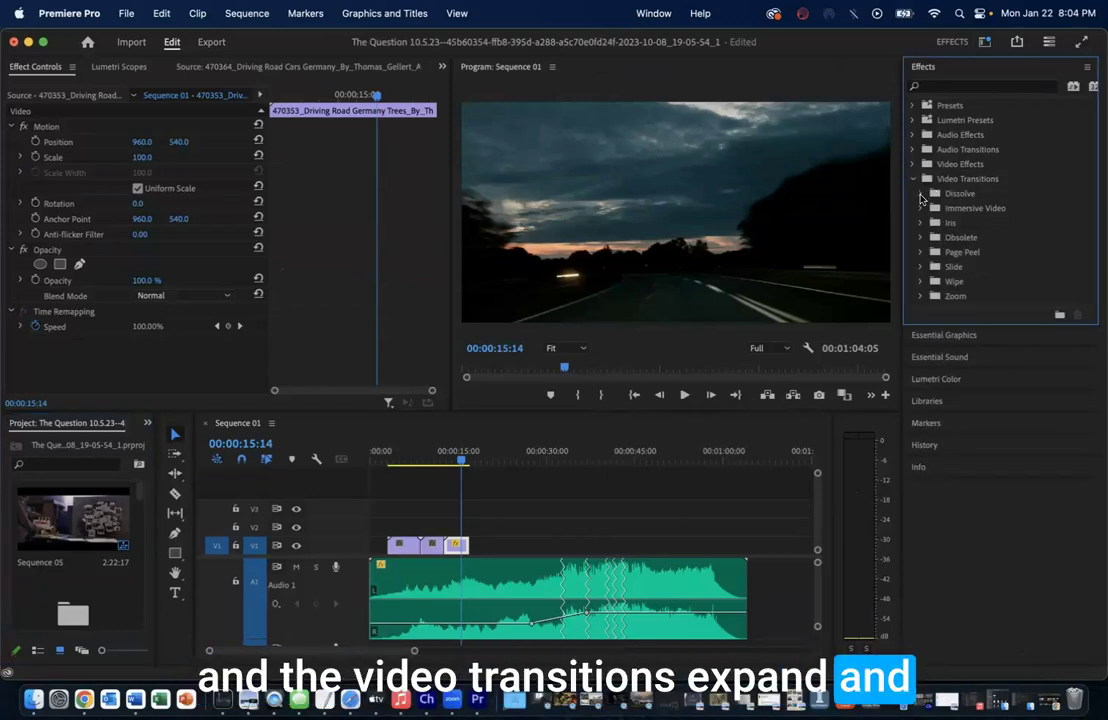
pyautogui.click(921, 195)
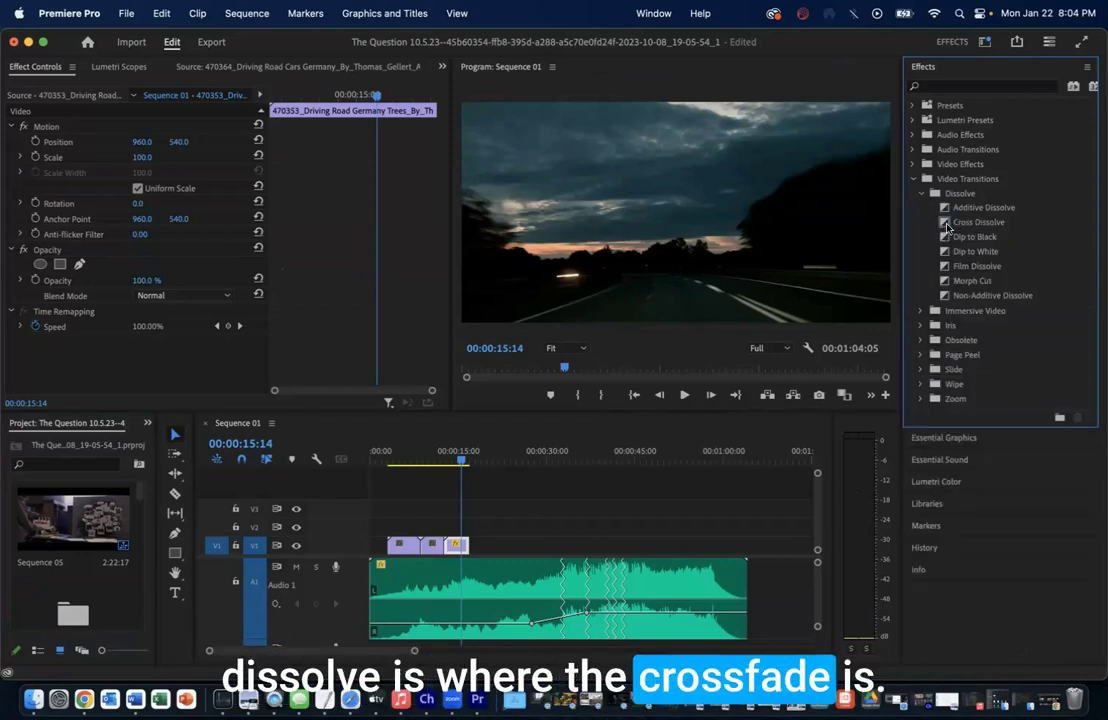
# - Search the effects for "cross fade" and clear the search again
pyautogui.click(979, 88)
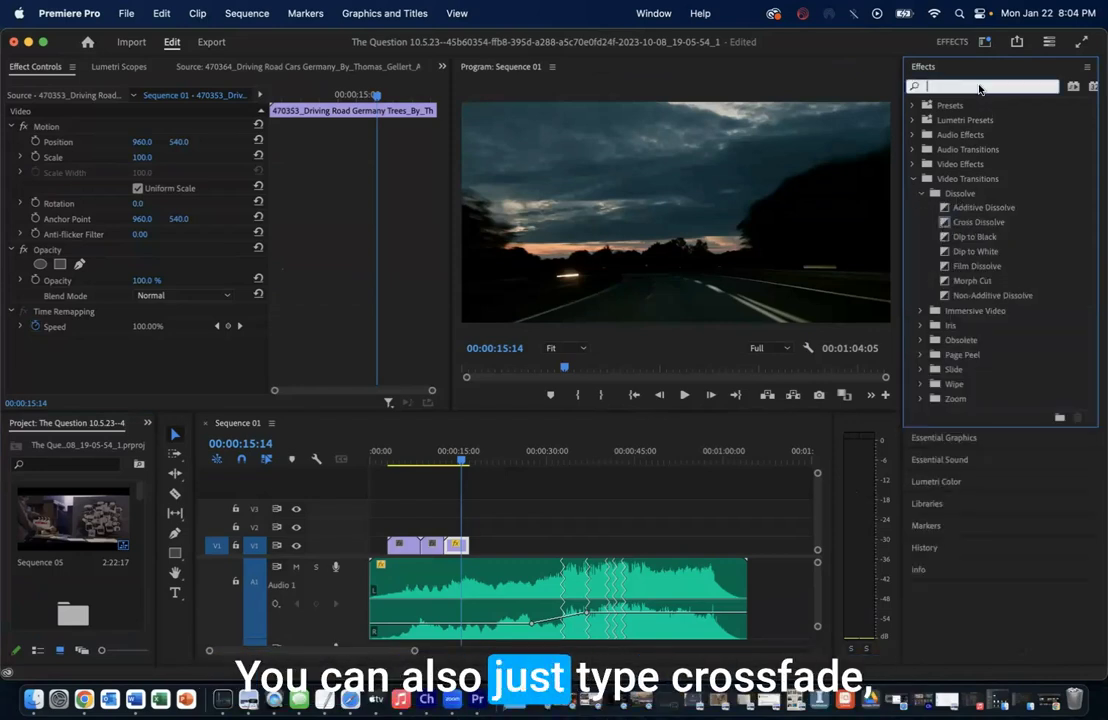
pyautogui.write('cross')
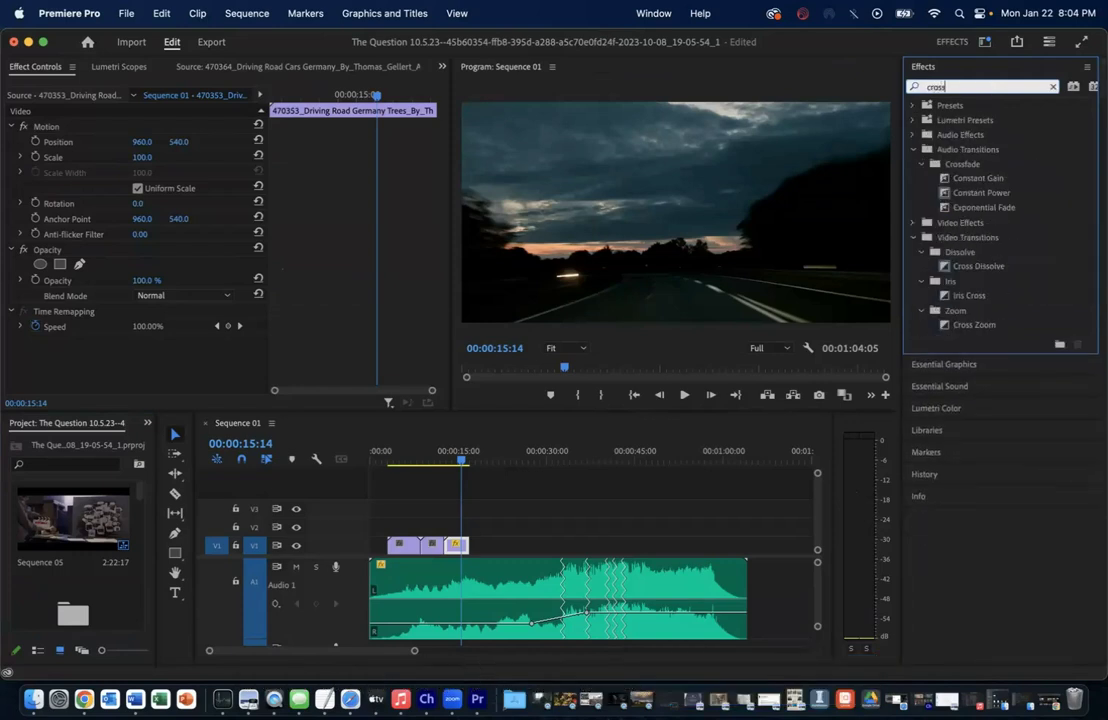
pyautogui.write(' fade')
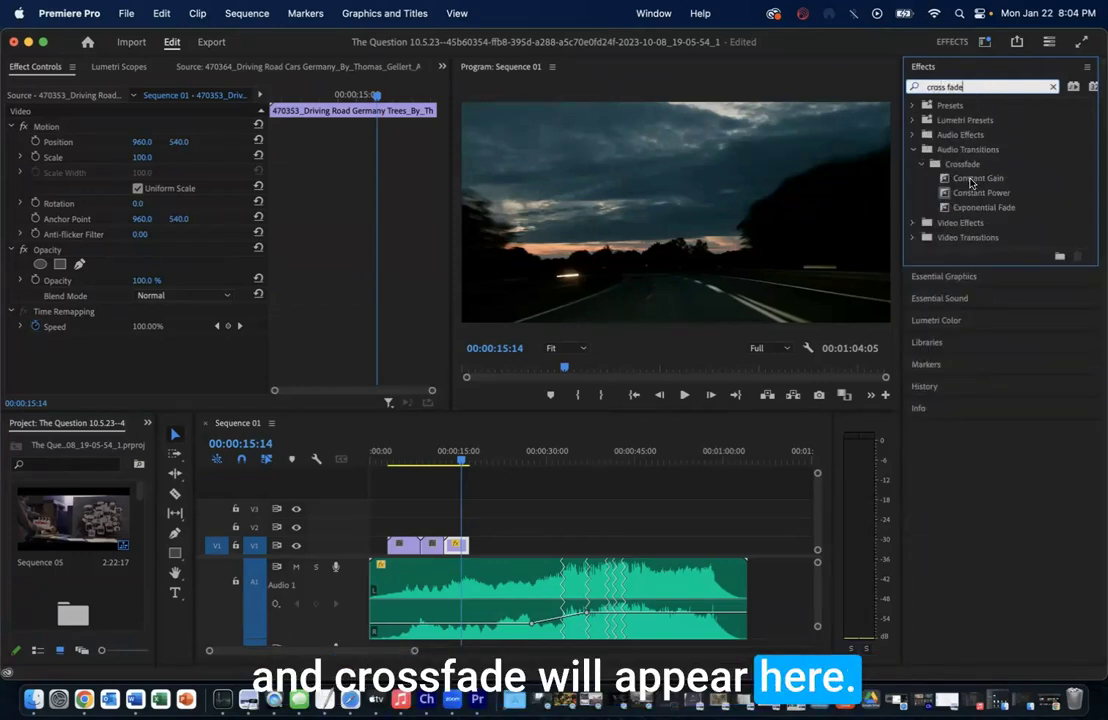
pyautogui.click(1052, 87)
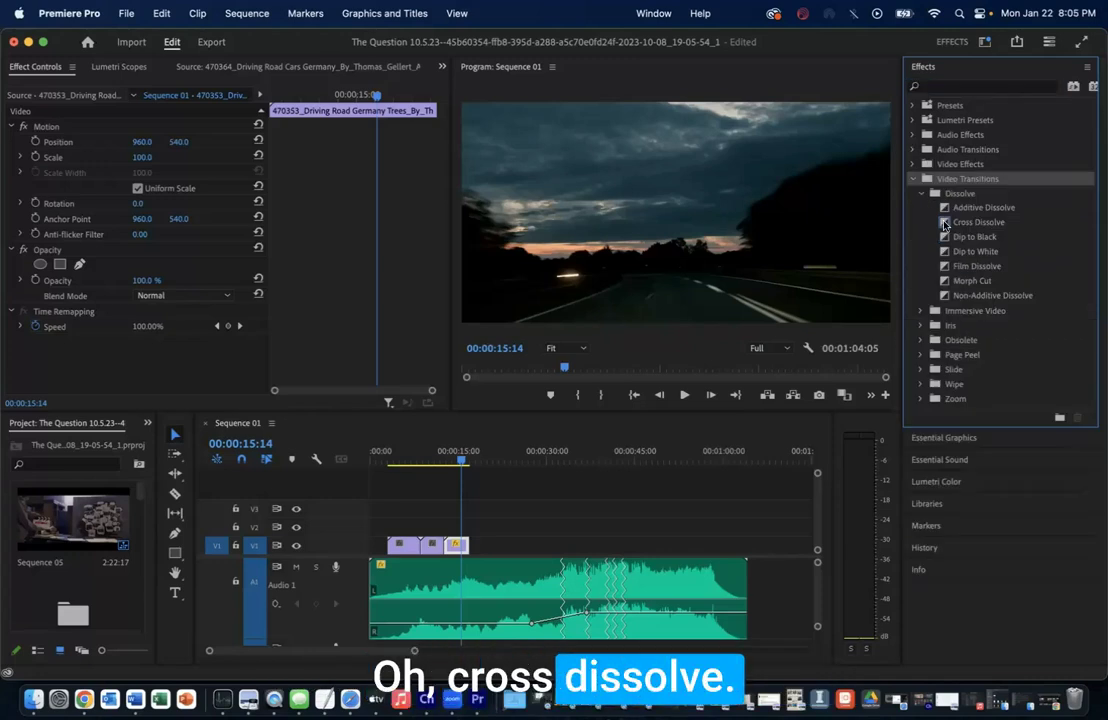
# - Apply a Cross Dissolve at the cut between the second and third V1 clips, starting at the cut
pyautogui.click(944, 225)
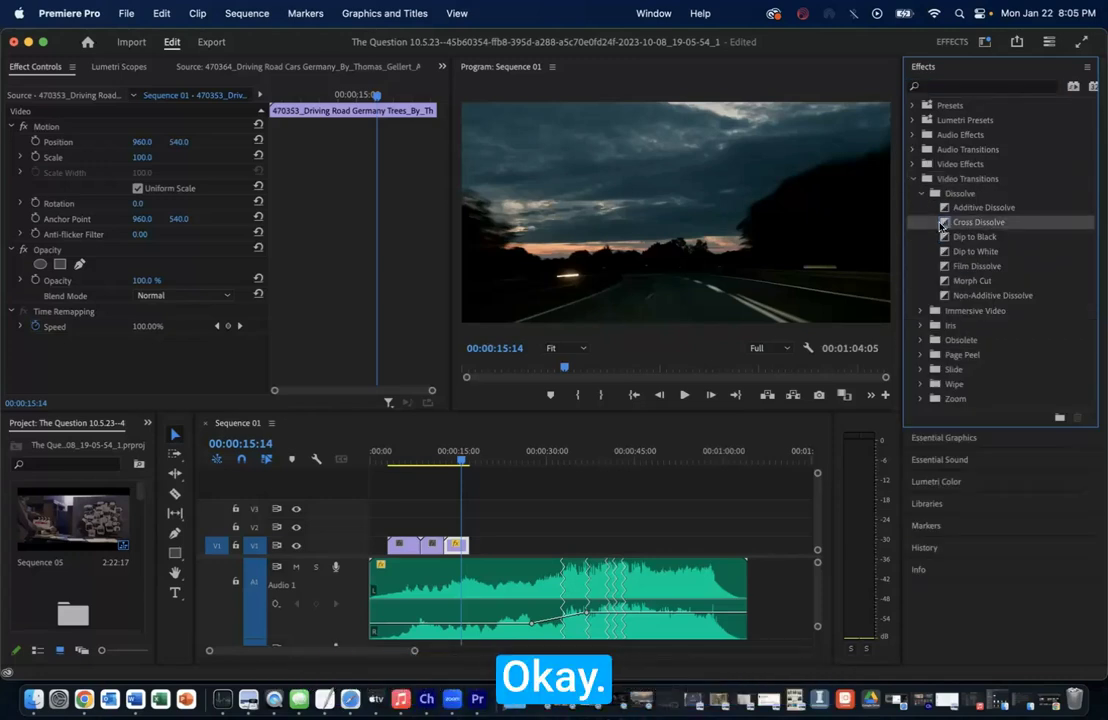
pyautogui.scroll(5, 511, 590)
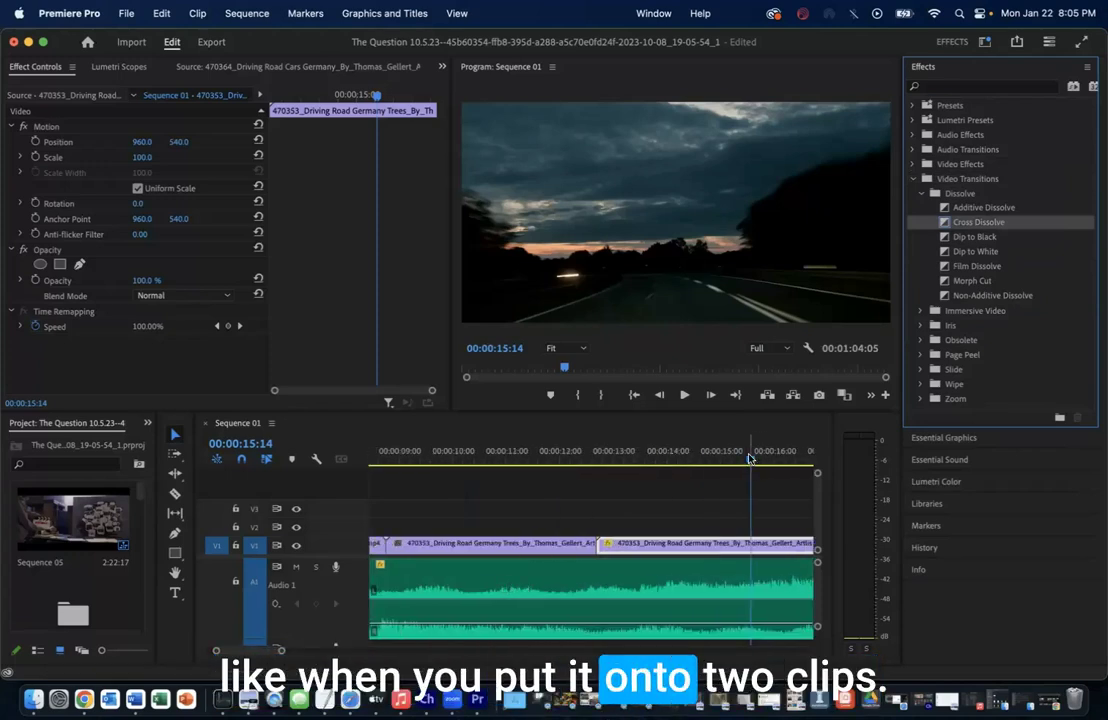
pyautogui.click(571, 473)
pyautogui.moveTo(571, 473)
pyautogui.mouseDown()
pyautogui.moveTo(611, 463)
pyautogui.moveTo(573, 459)
pyautogui.mouseUp()
pyautogui.moveTo(944, 221); pyautogui.dragTo(594, 553)
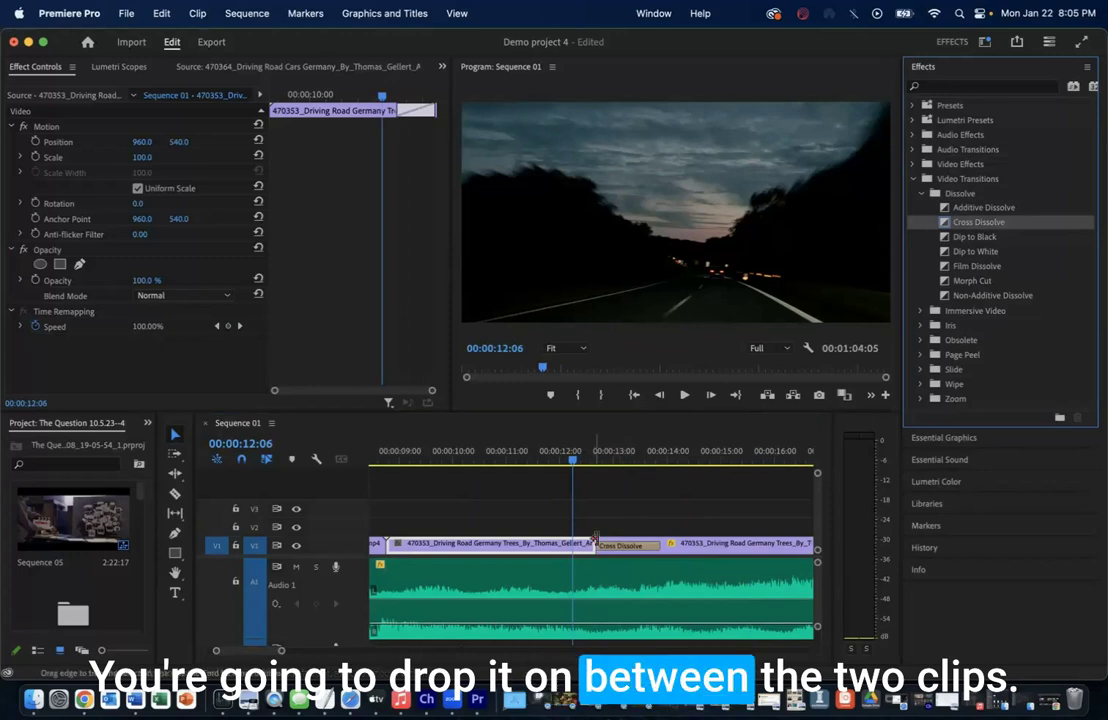
# - Play the Cross Dissolve from about 12 seconds and return the playhead to 00:00:12:07
pyautogui.moveTo(575, 462)
pyautogui.mouseDown()
pyautogui.moveTo(631, 462)
pyautogui.moveTo(558, 458)
pyautogui.mouseUp()
pyautogui.press('space')
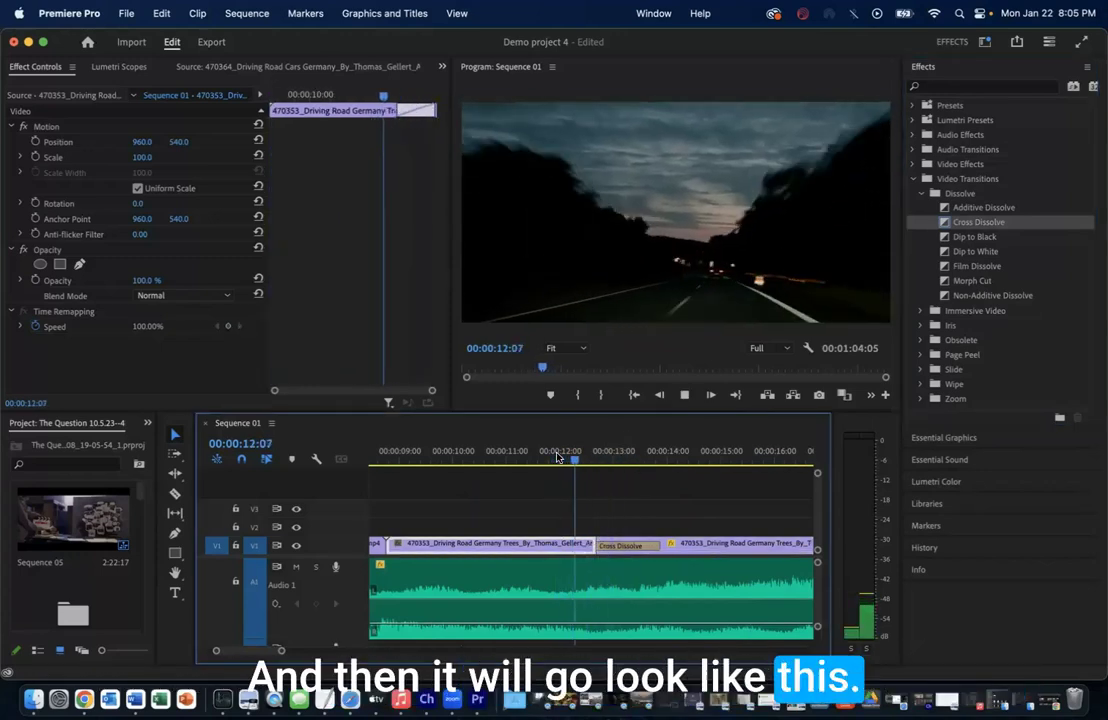
pyautogui.press('space')
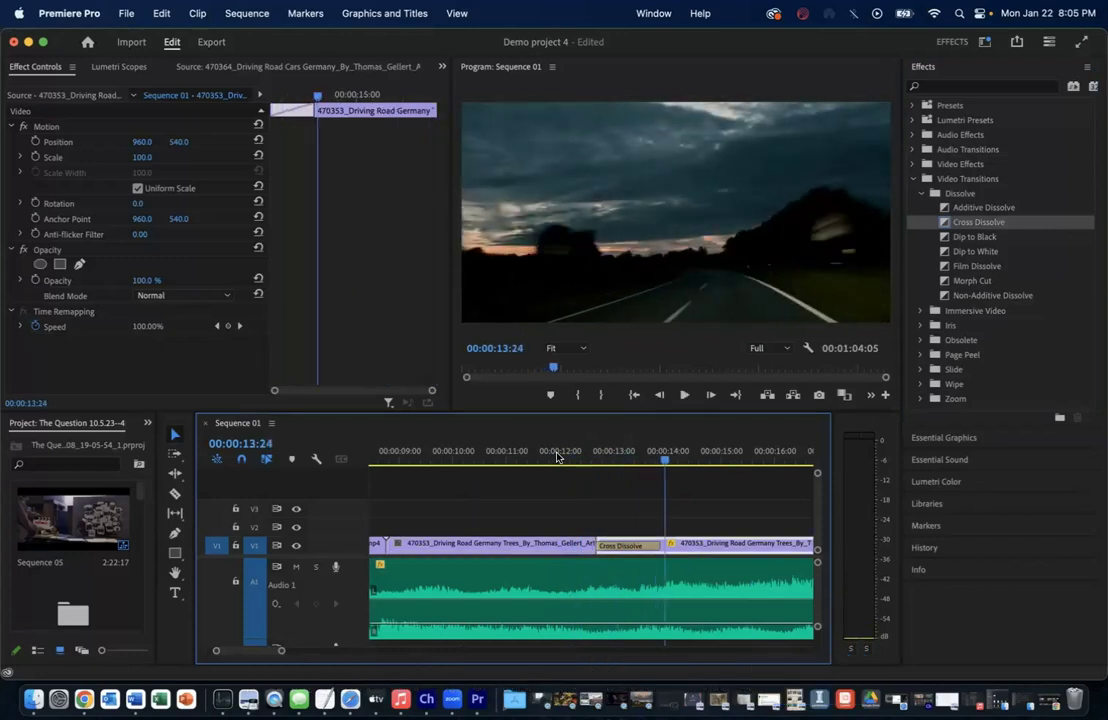
pyautogui.moveTo(666, 462); pyautogui.dragTo(575, 462)
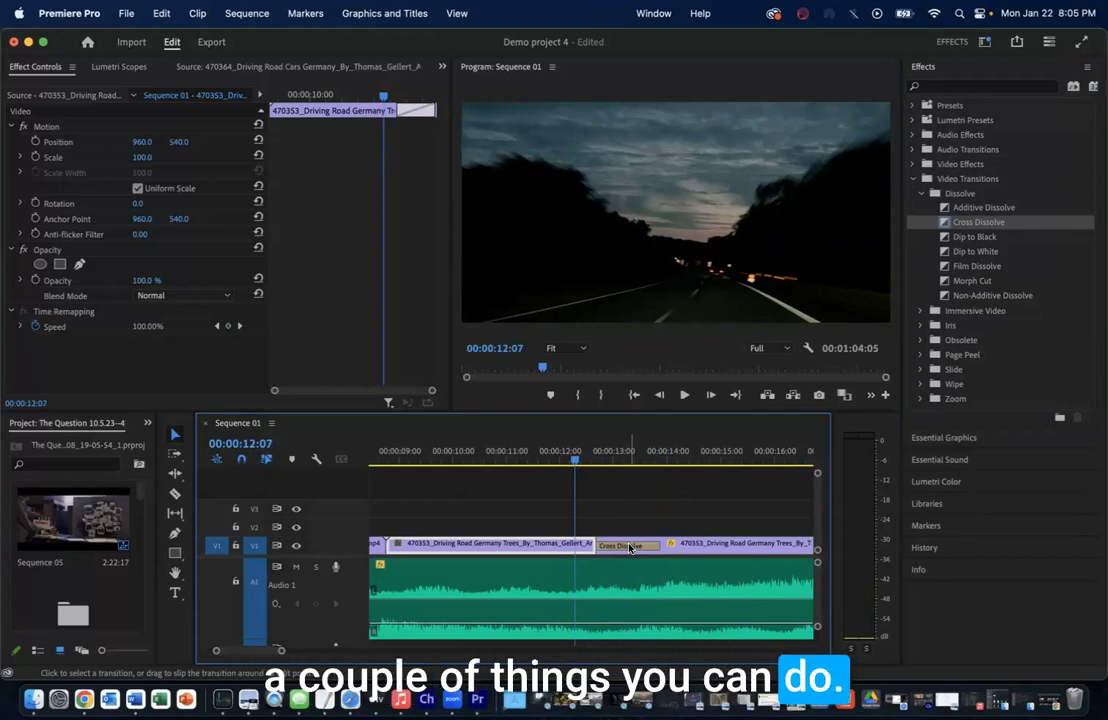
# - Set the Cross Dissolve's alignment to Center at Cut and play the transition back from about 12 seconds
pyautogui.click(630, 548)
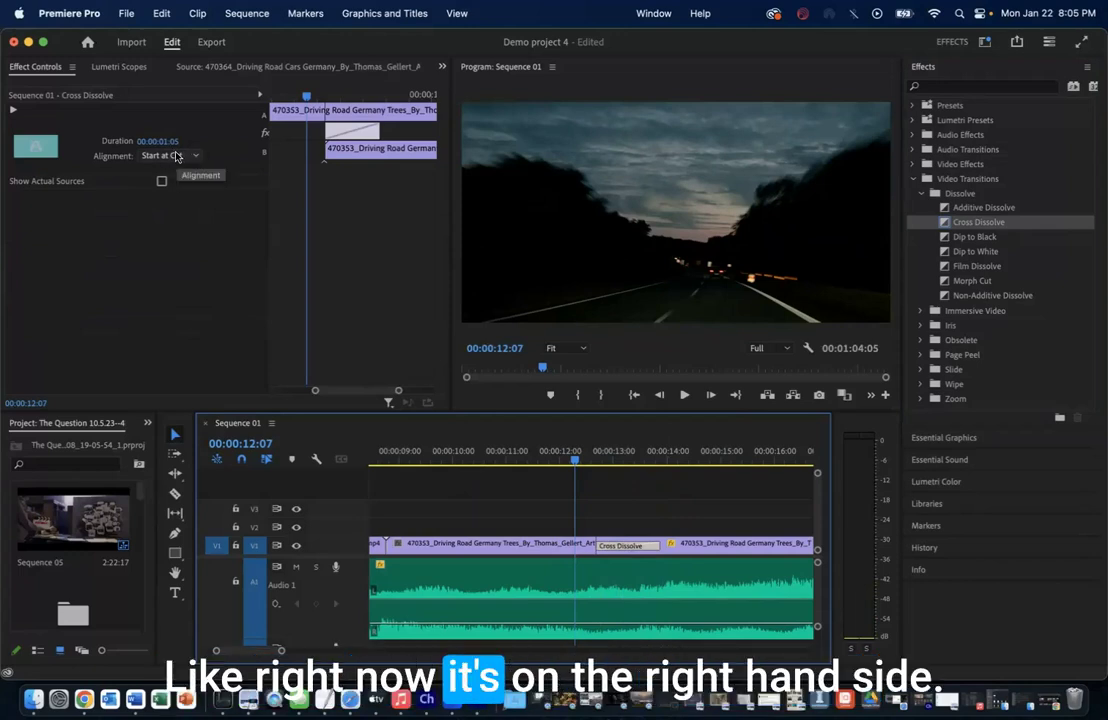
pyautogui.click(179, 157)
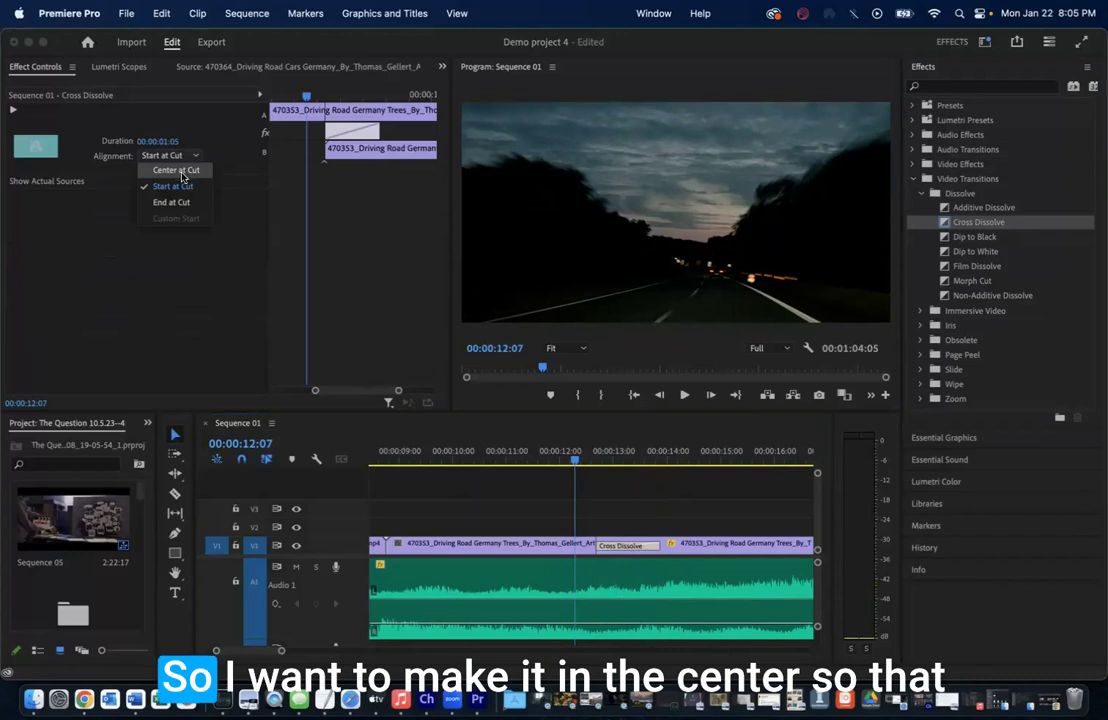
pyautogui.click(176, 171)
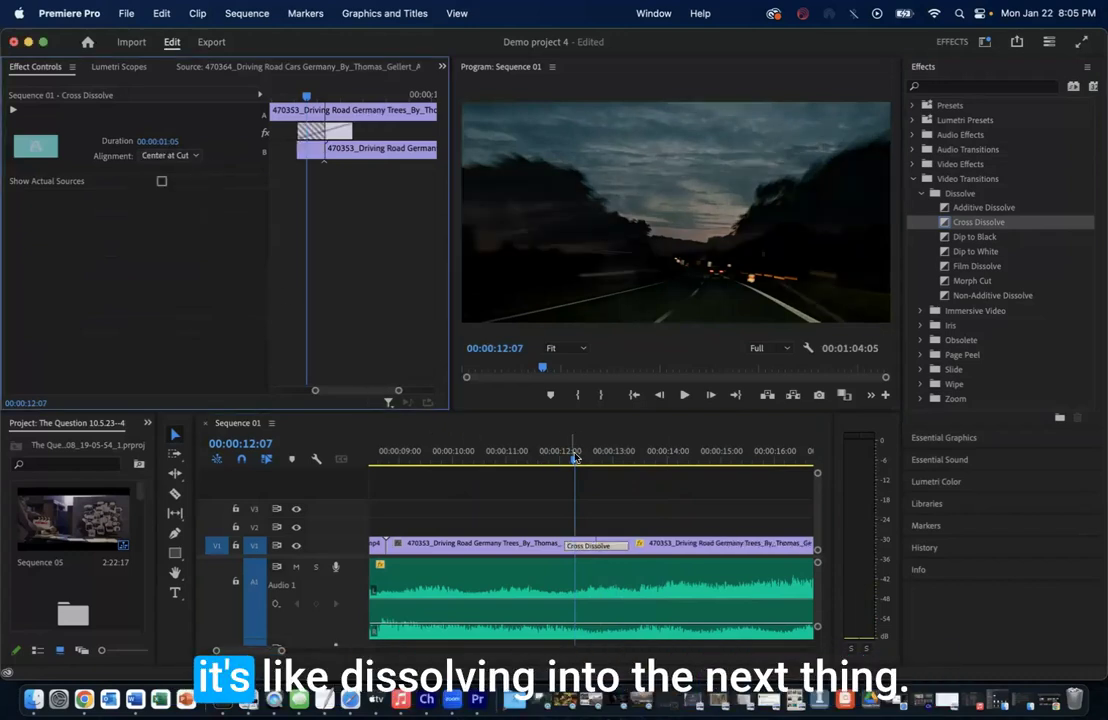
pyautogui.click(578, 462)
pyautogui.press('space')
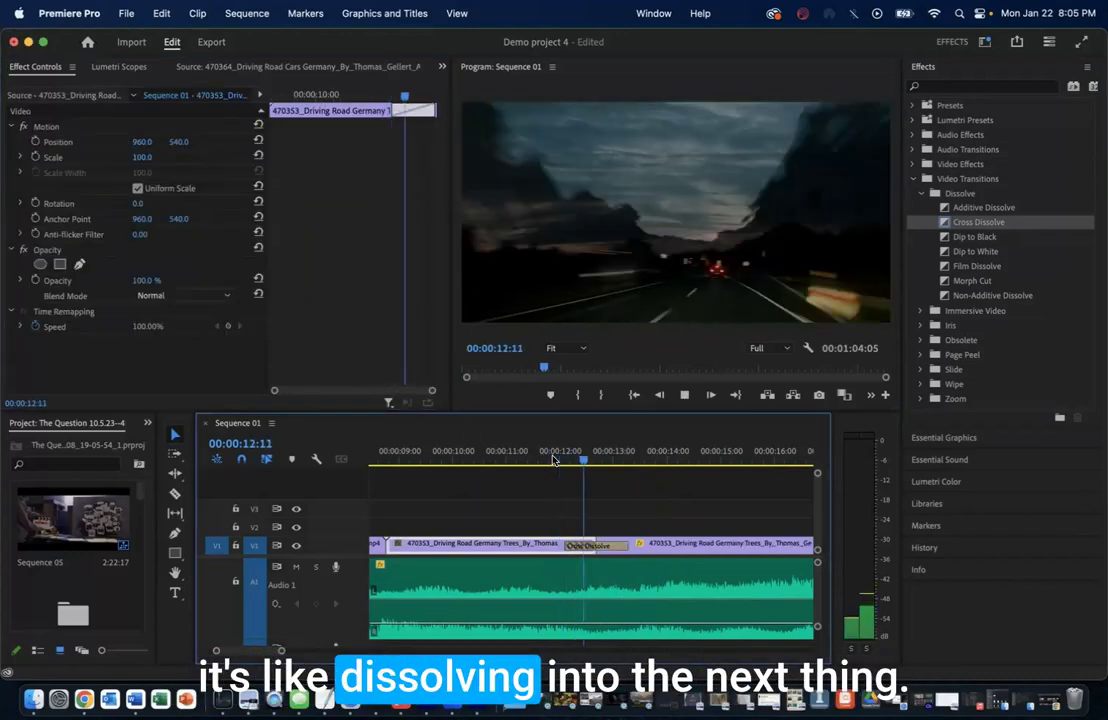
pyautogui.press('space')
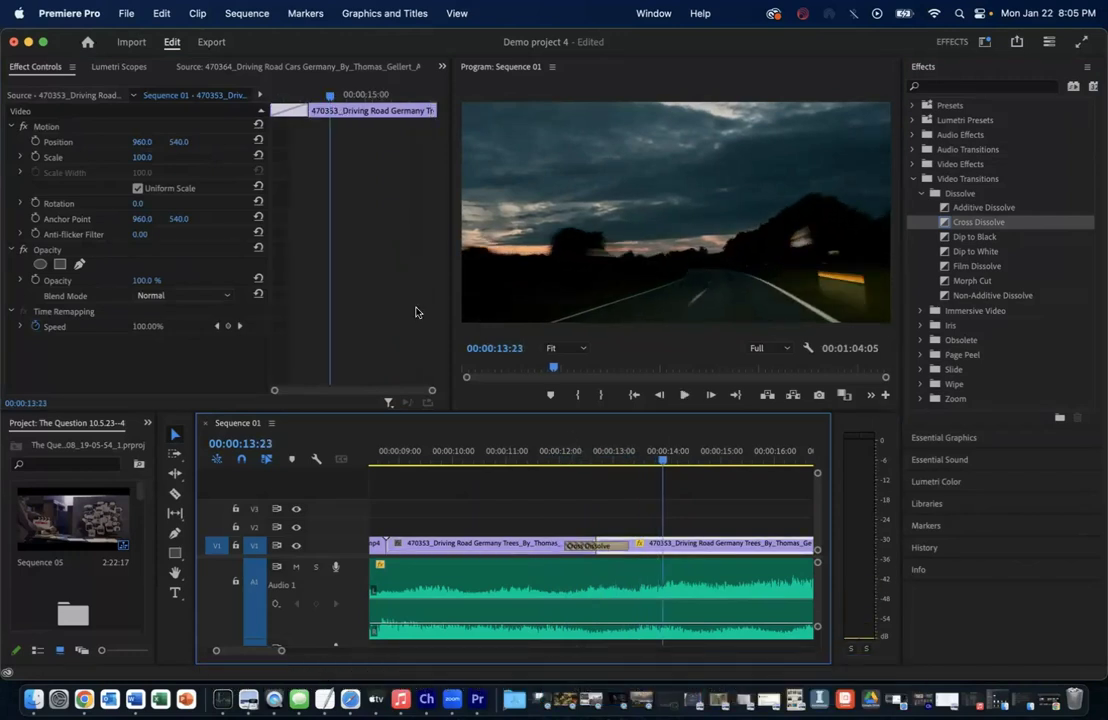
# - Lengthen the Cross Dissolve on both sides of the cut to about 4 seconds and scrub through it to 00:00:14:07
pyautogui.click(594, 546)
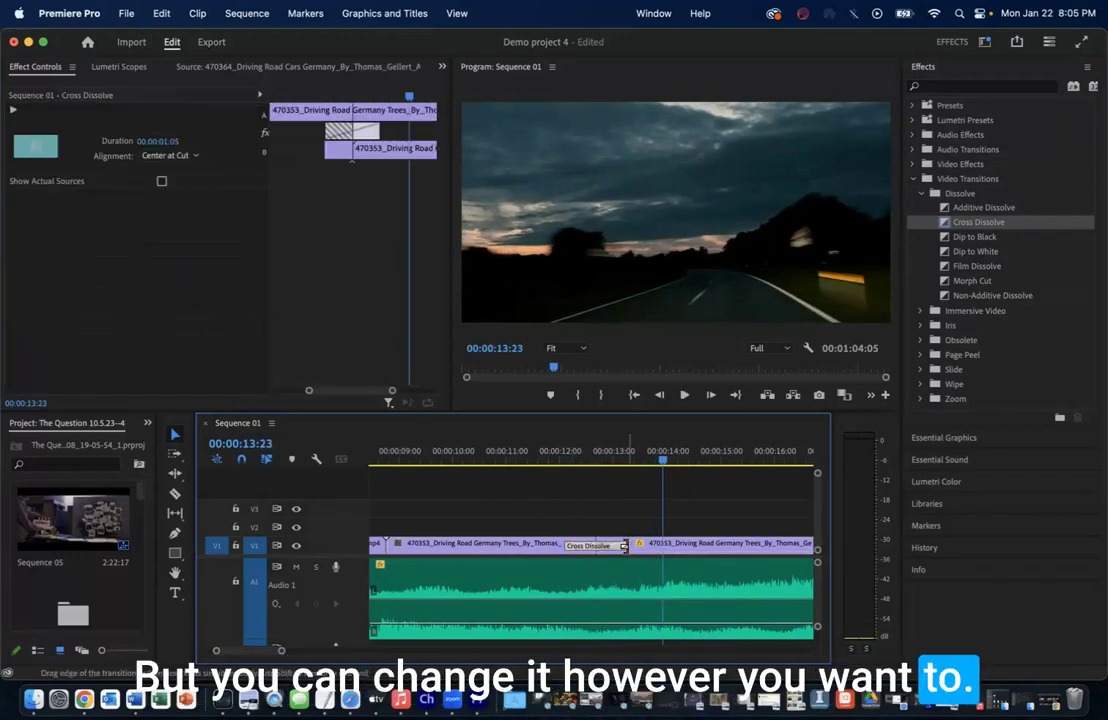
pyautogui.moveTo(623, 546); pyautogui.dragTo(735, 548)
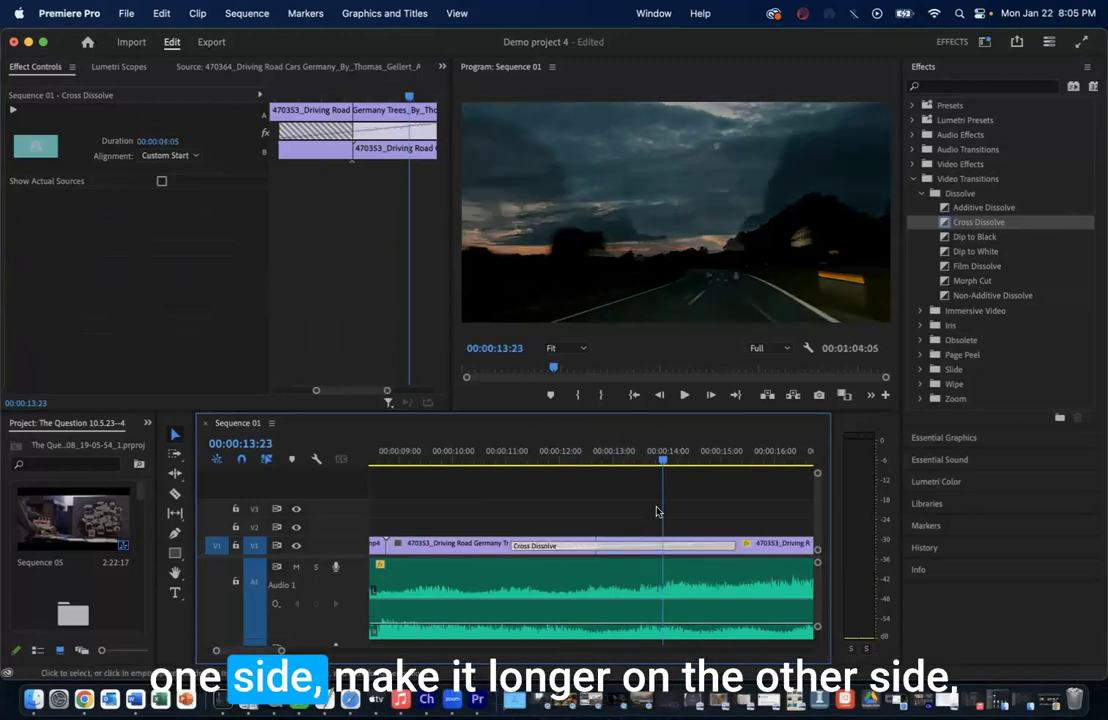
pyautogui.moveTo(560, 463); pyautogui.dragTo(681, 503)
# - Delete the Cross Dissolve between the second and third V1 clips and place the playhead at 00:00:11:24
pyautogui.click(660, 549)
pyautogui.press('Delete')
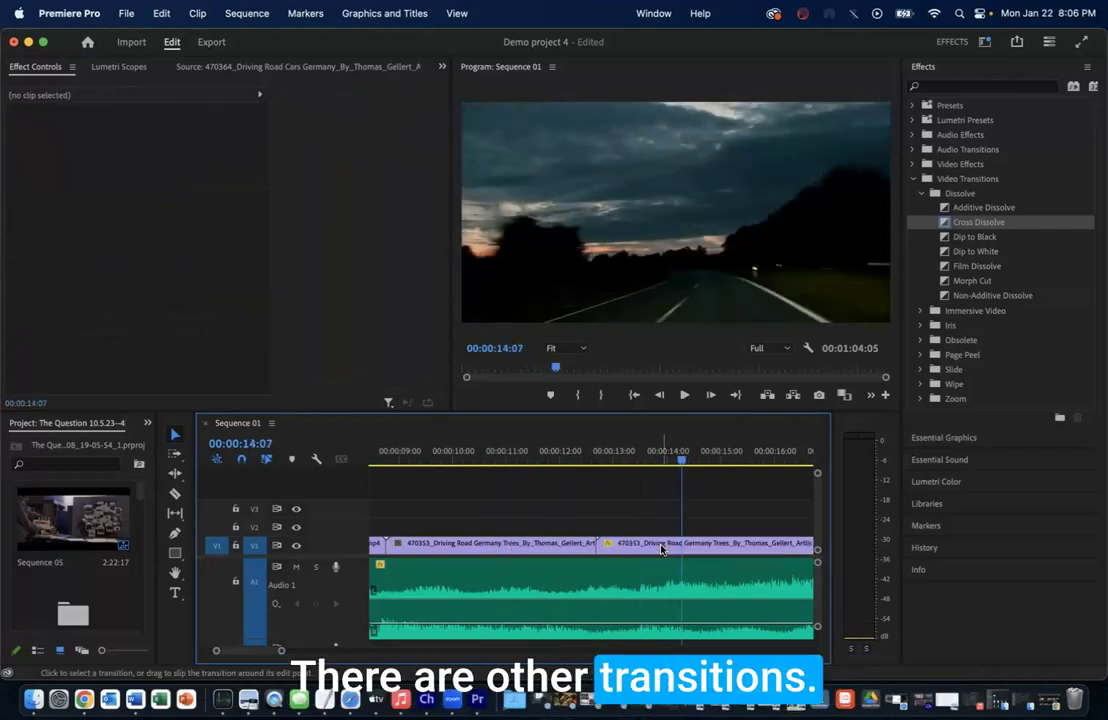
pyautogui.moveTo(685, 470); pyautogui.dragTo(559, 467)
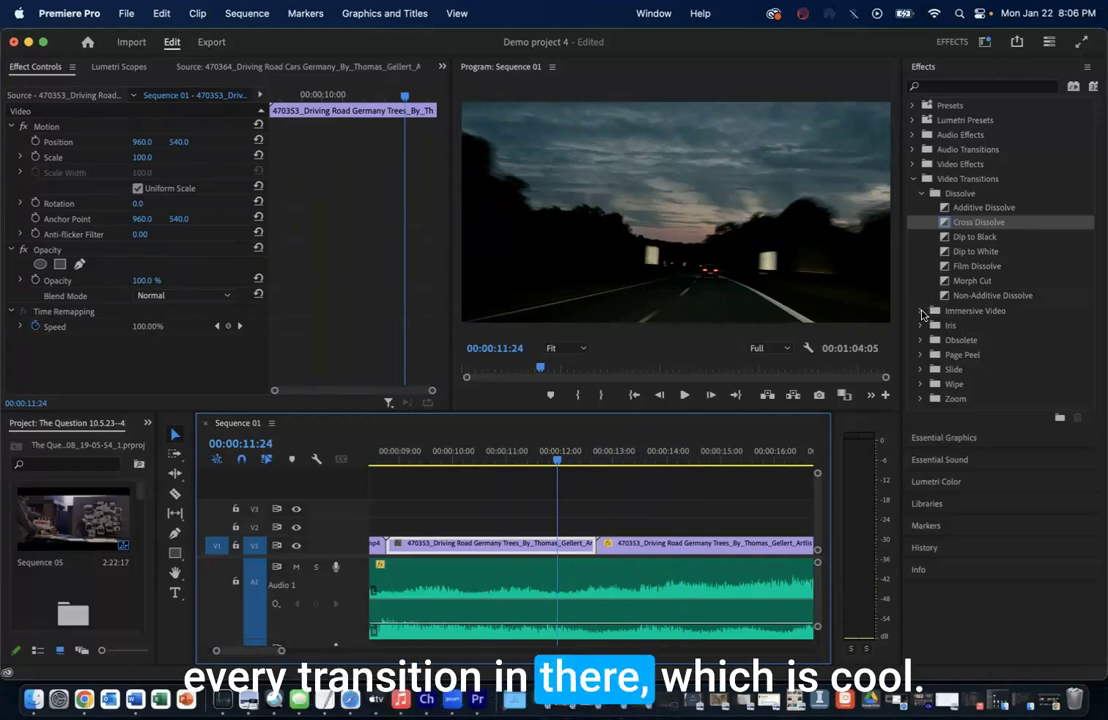
# - Apply the Iris Box transition at the cut between the second and third V1 clips, play it back and return the playhead to 00:00:12:04
pyautogui.click(920, 311)
pyautogui.click(921, 311)
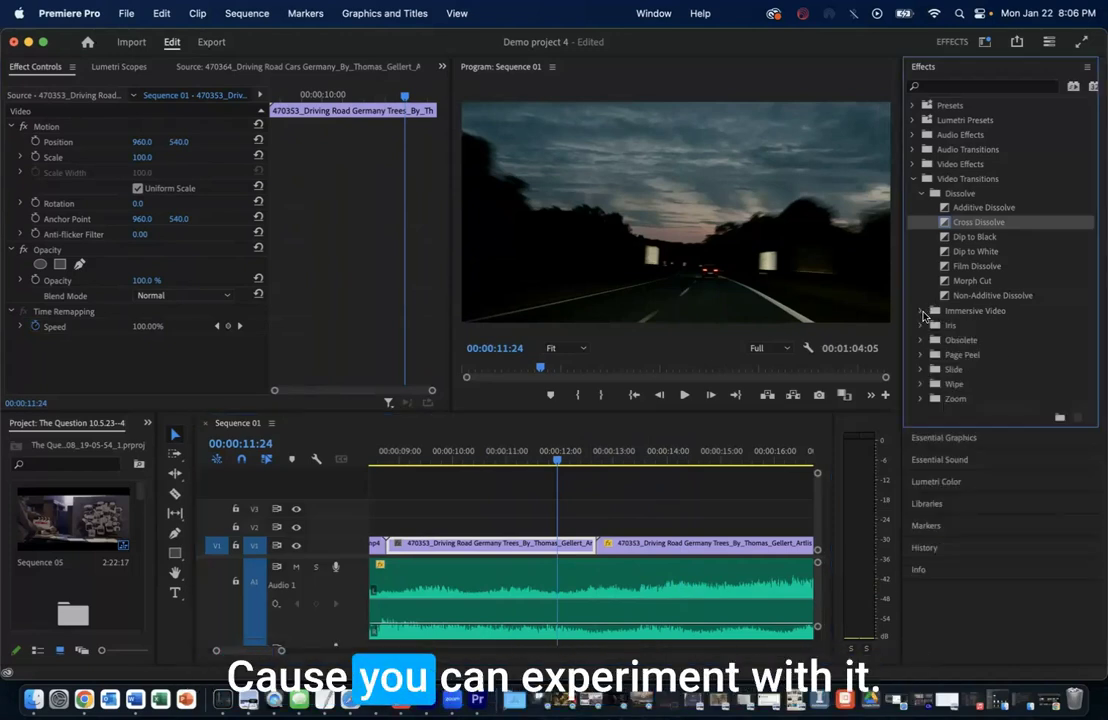
pyautogui.click(921, 326)
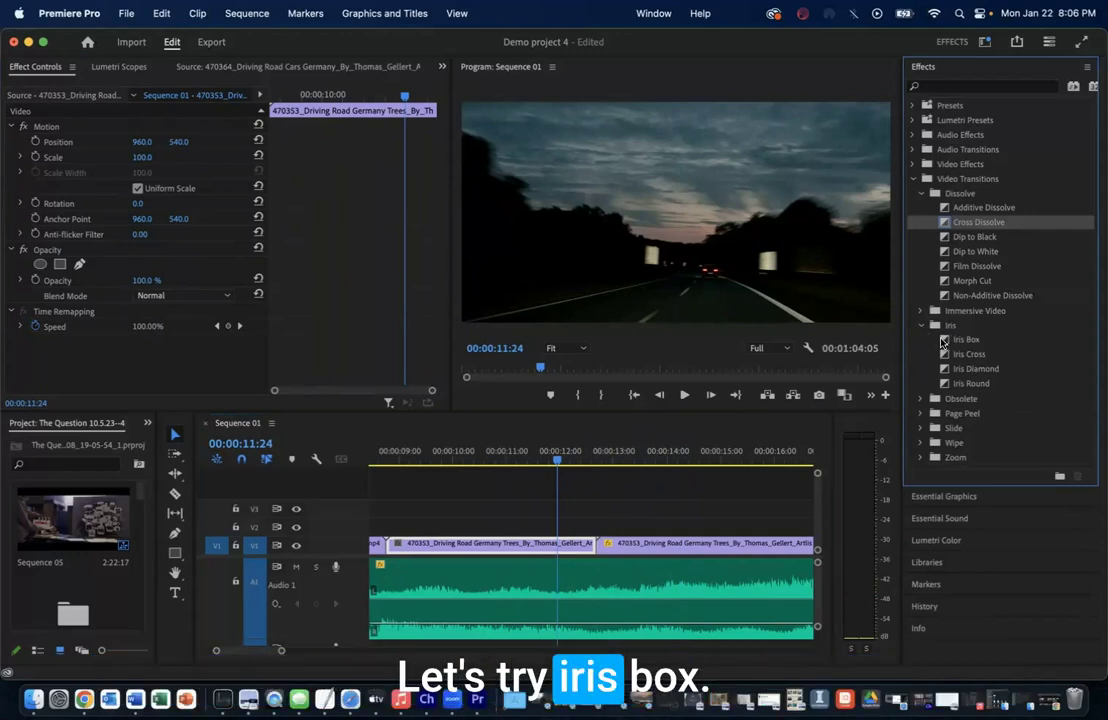
pyautogui.moveTo(945, 342); pyautogui.dragTo(600, 550)
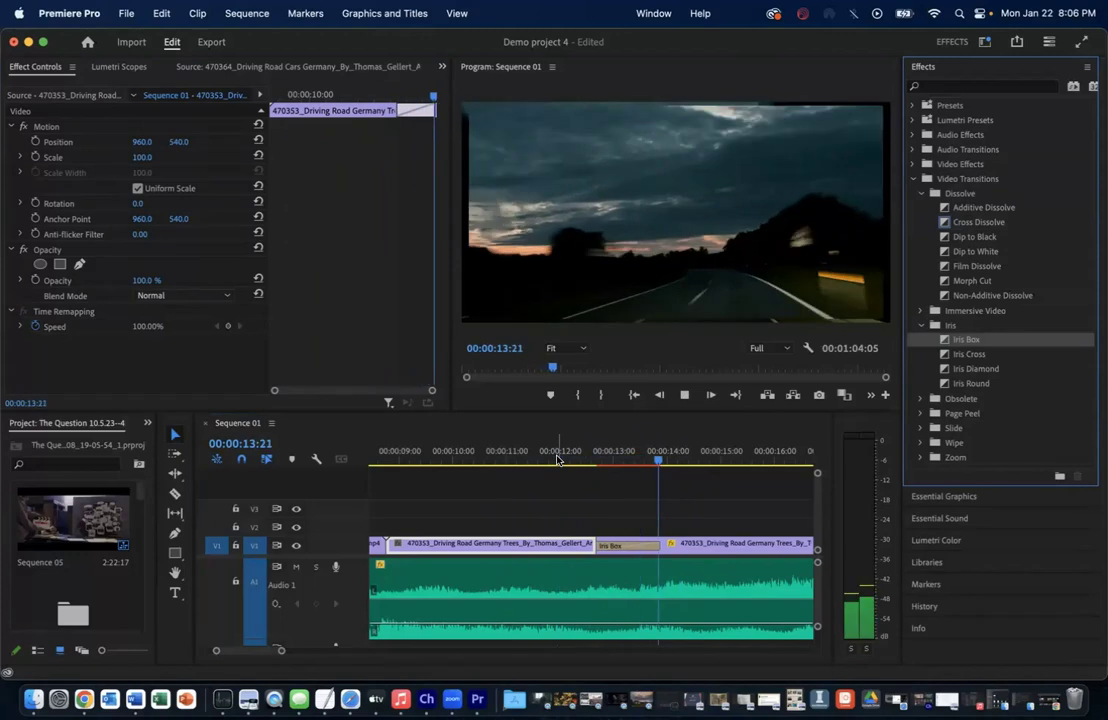
pyautogui.click(682, 455)
pyautogui.moveTo(682, 455); pyautogui.dragTo(570, 465)
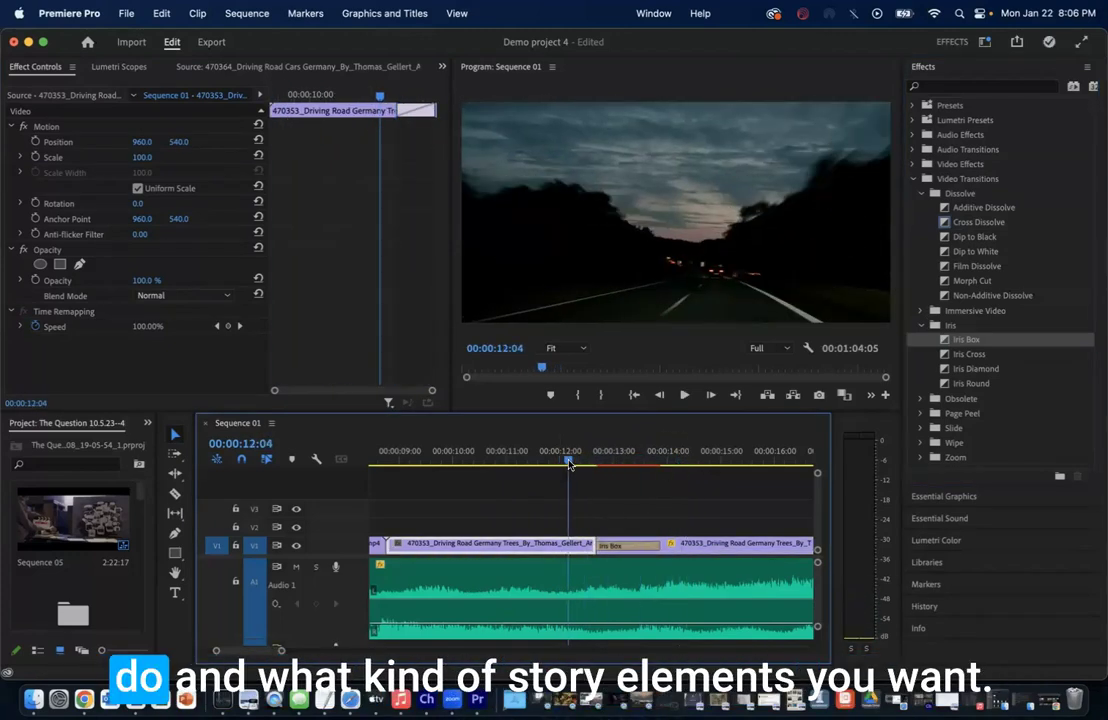
# - Delete the Iris Box transition between the second and third V1 clips
pyautogui.click(621, 541)
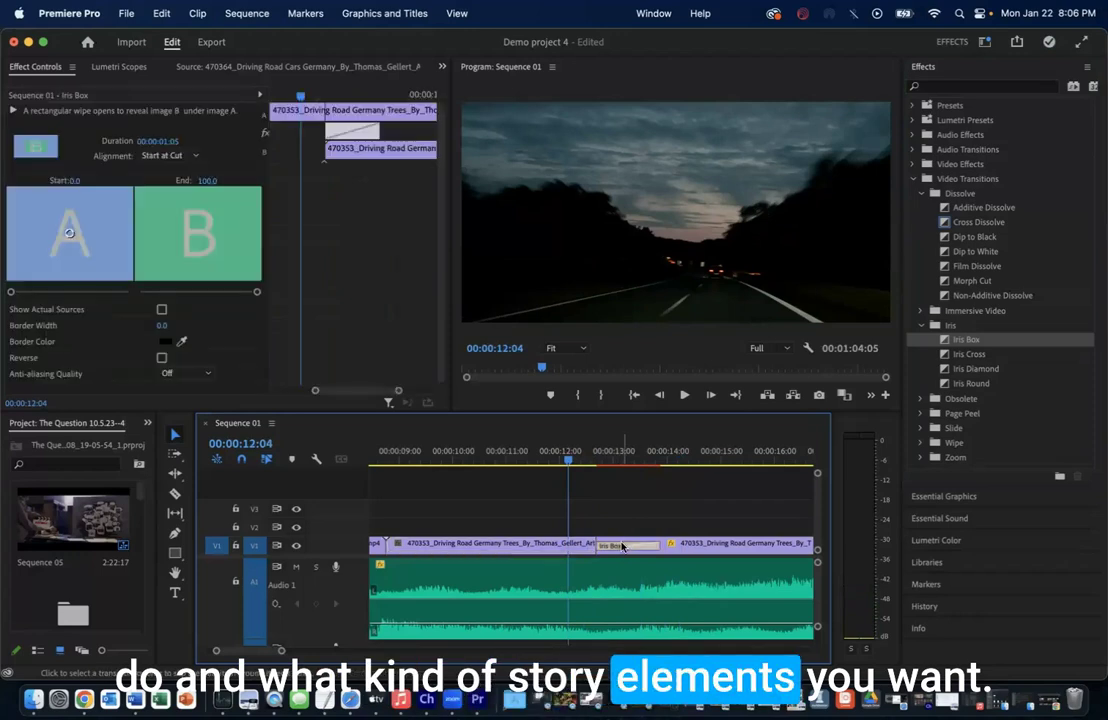
pyautogui.press('Delete')
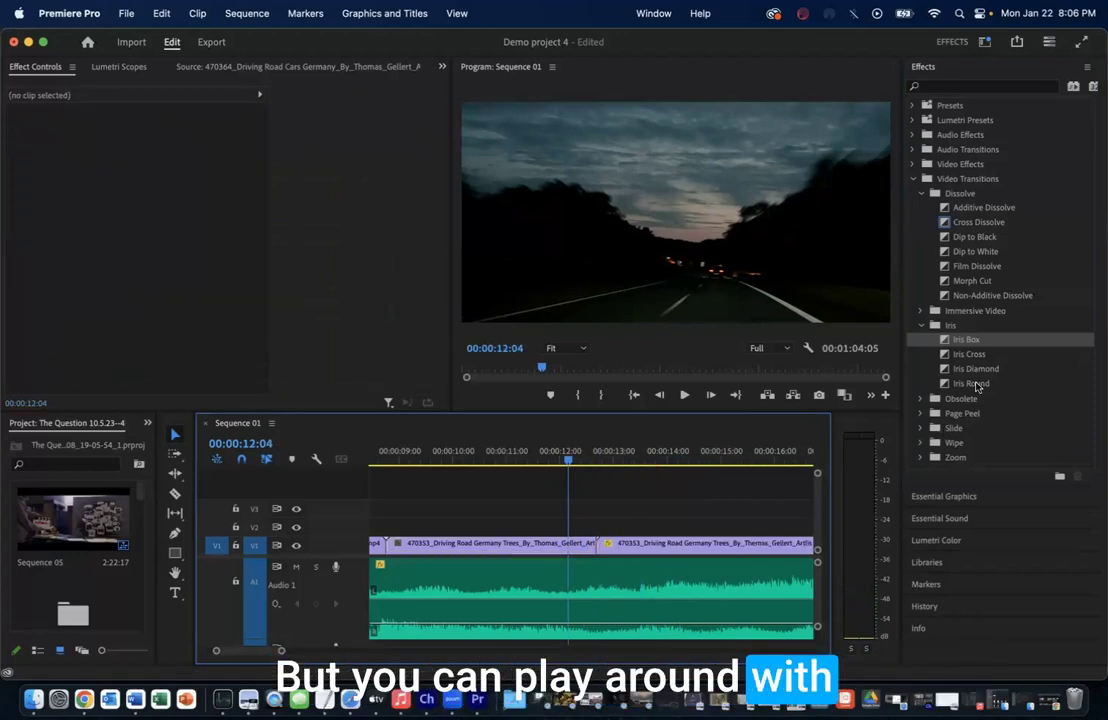
pyautogui.click(921, 399)
pyautogui.click(921, 399)
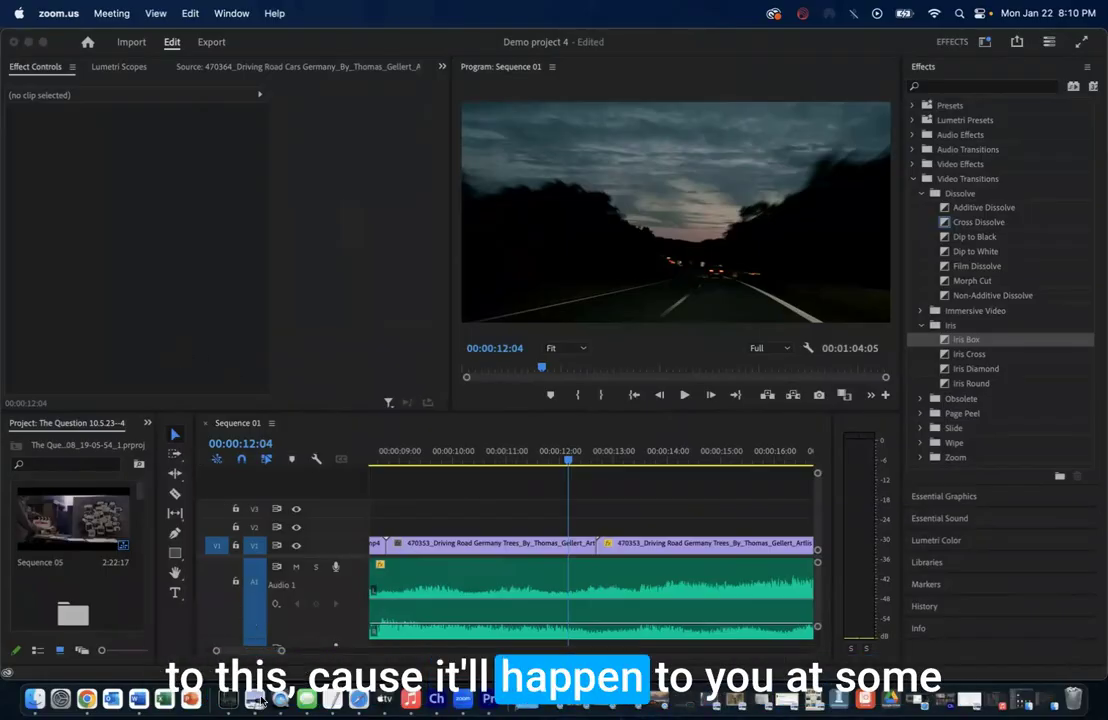
# - Set the second V1 clip's Scale to 103.0 and Position to 967.0, 529.0, and place the playhead at 00:00:09:20
pyautogui.click(570, 461)
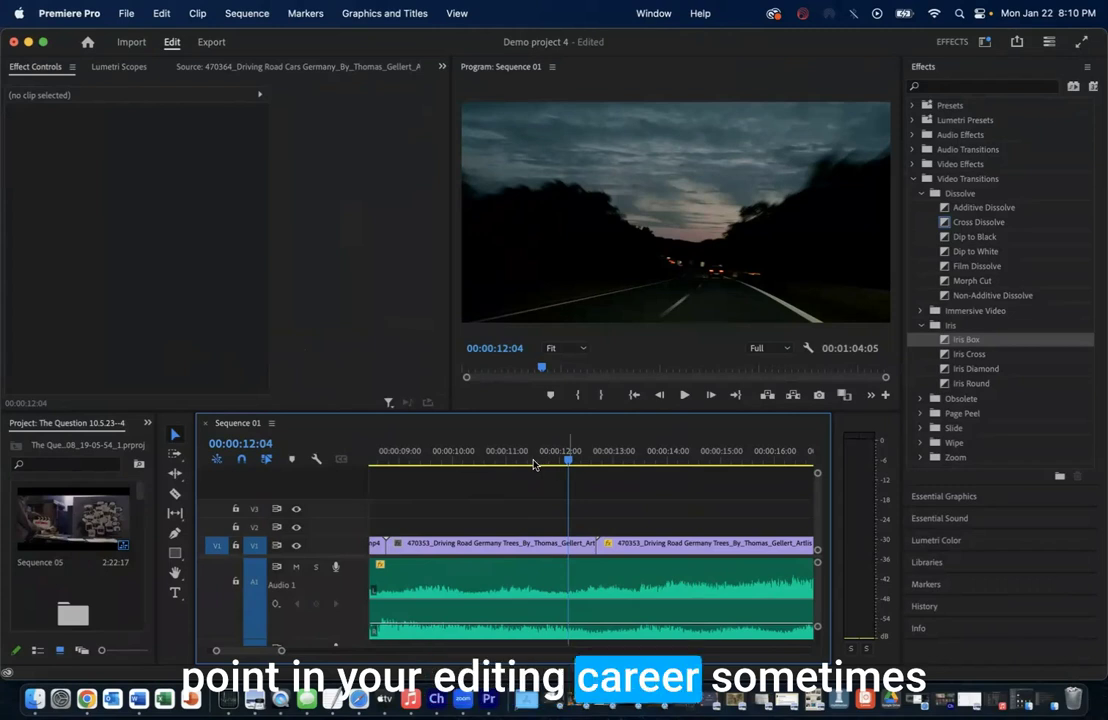
pyautogui.click(567, 546)
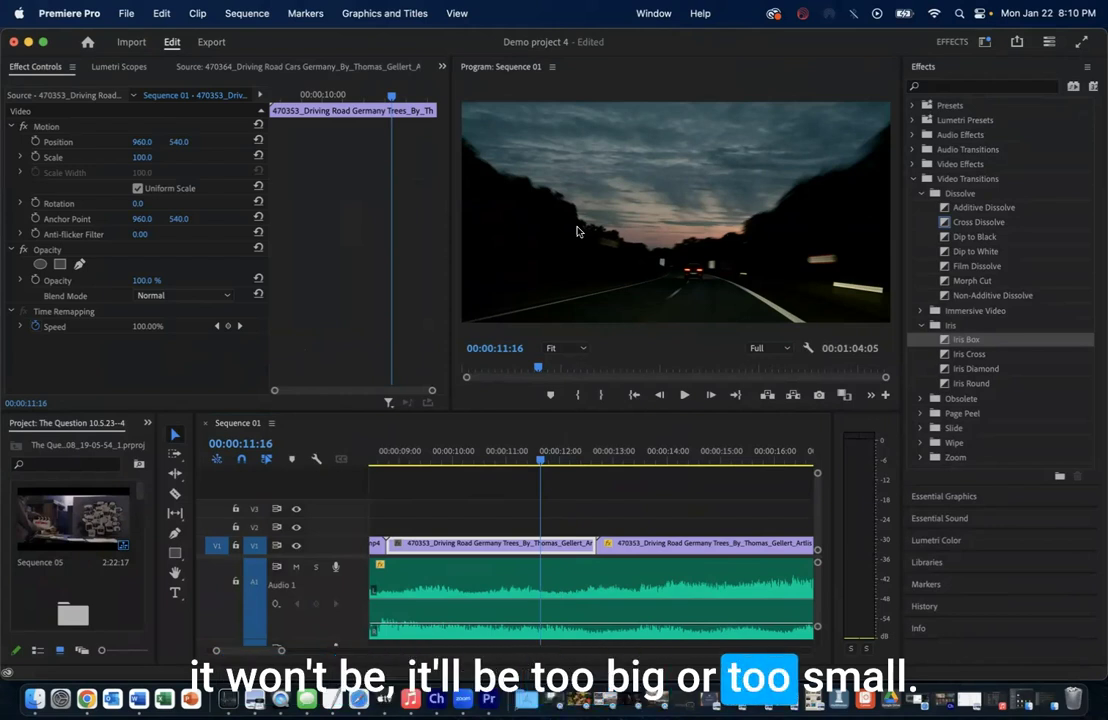
pyautogui.click(479, 462)
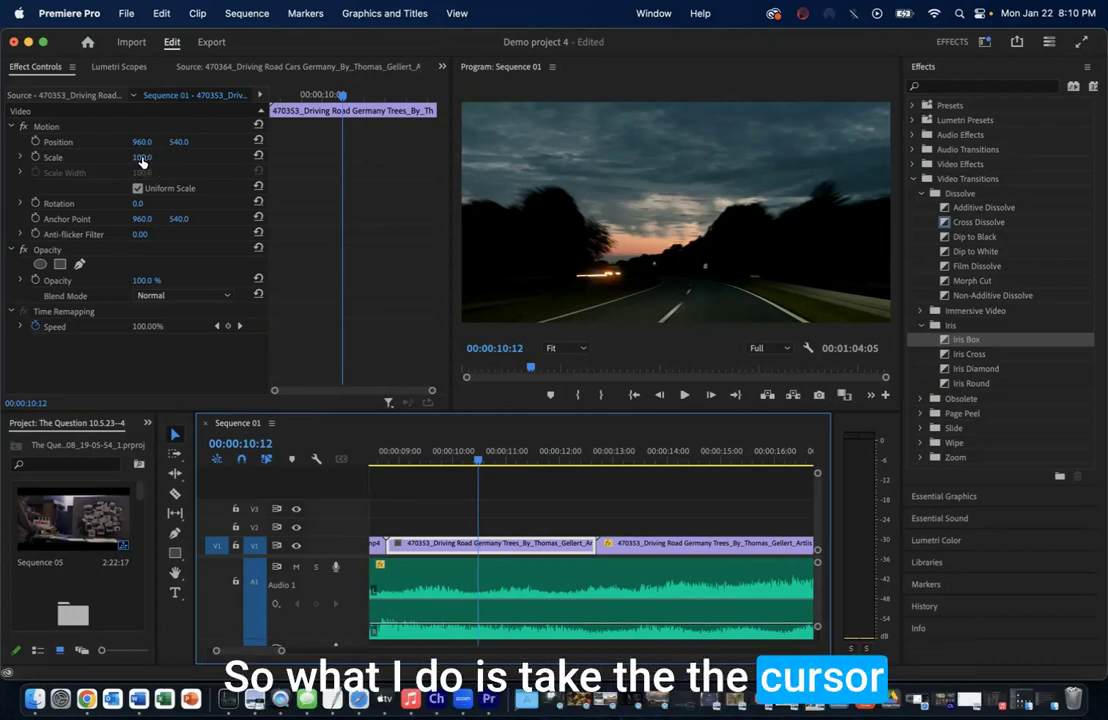
pyautogui.moveTo(143, 158)
pyautogui.mouseDown()
pyautogui.moveTo(110, 158)
pyautogui.moveTo(162, 158)
pyautogui.moveTo(130, 158)
pyautogui.moveTo(144, 158)
pyautogui.mouseUp()
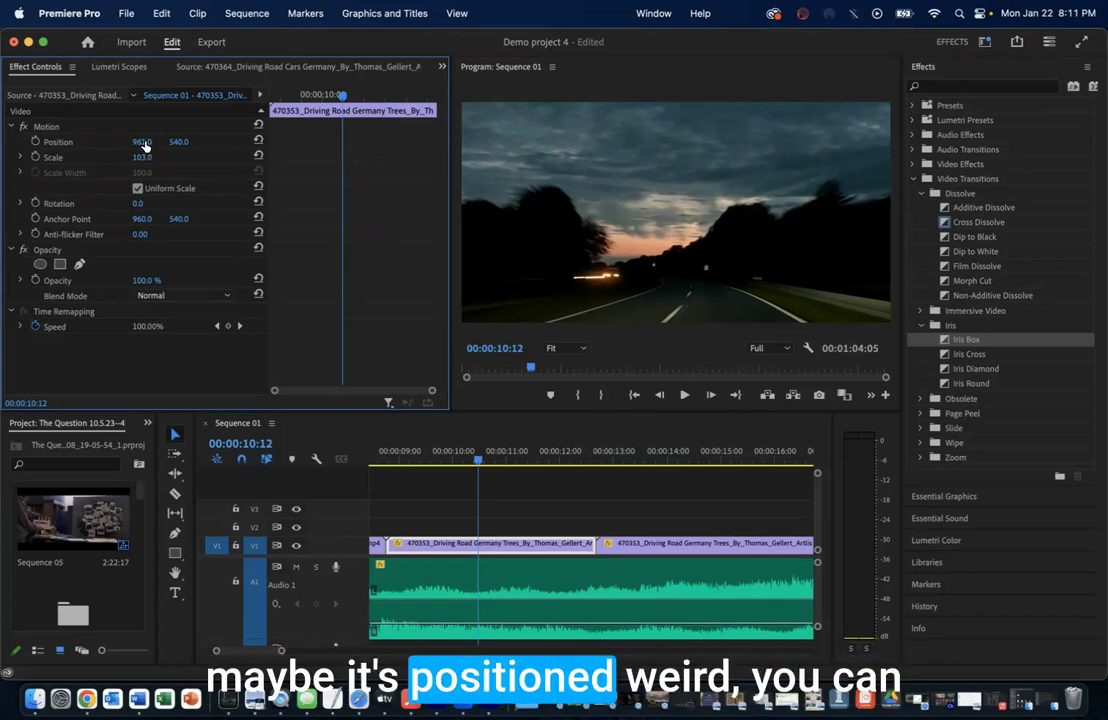
pyautogui.moveTo(145, 146); pyautogui.dragTo(168, 142)
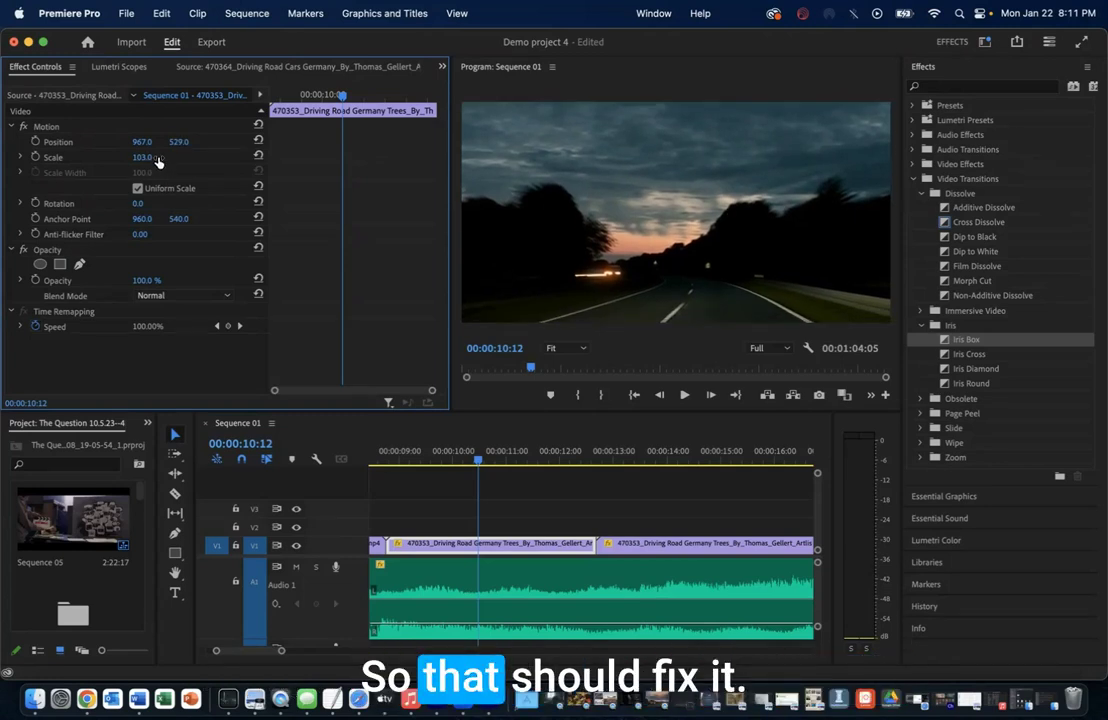
pyautogui.click(443, 458)
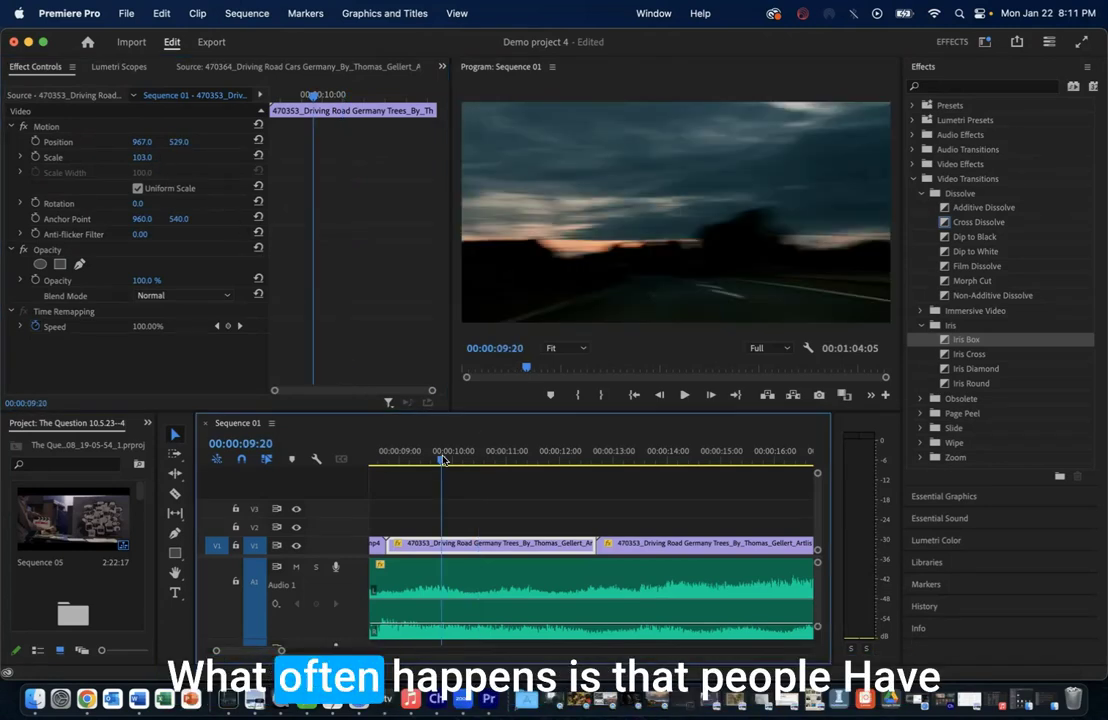